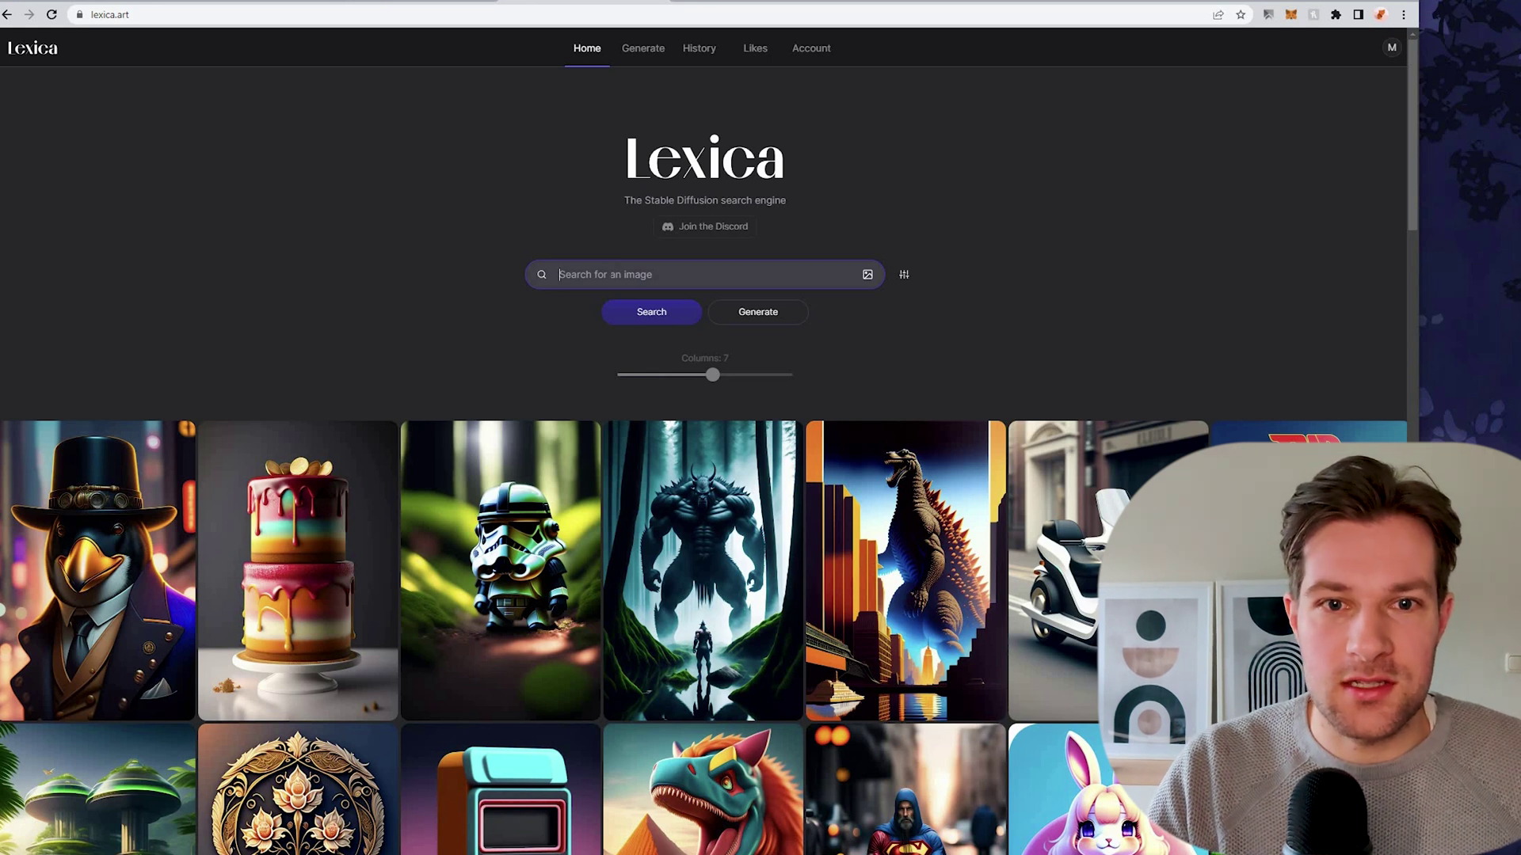
Step: Search Lexica for 'new york' images and scroll through the results
type("new yo")
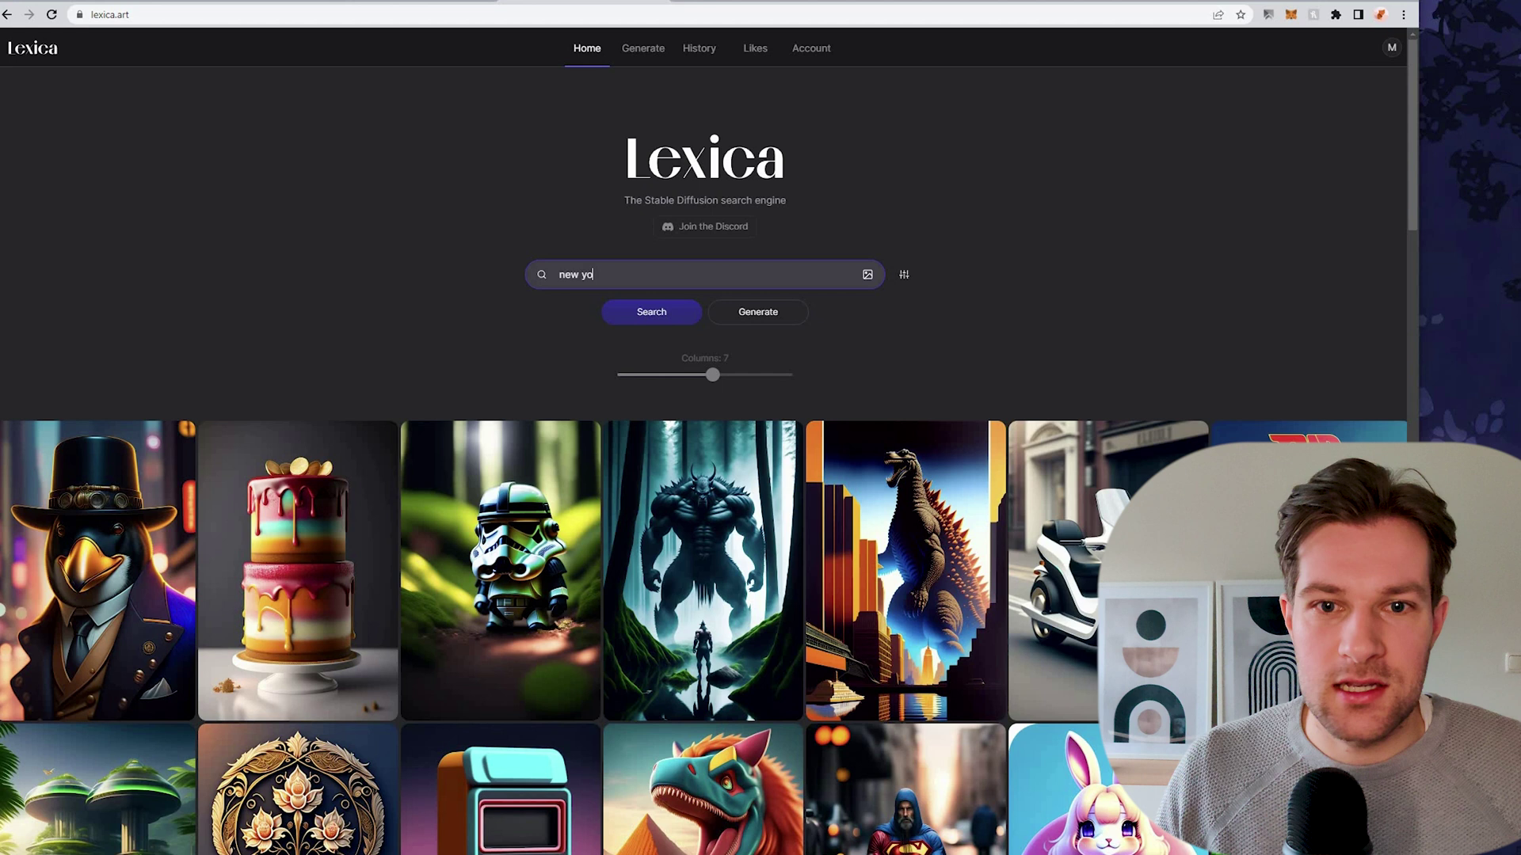
type("rk")
left_click(639, 307)
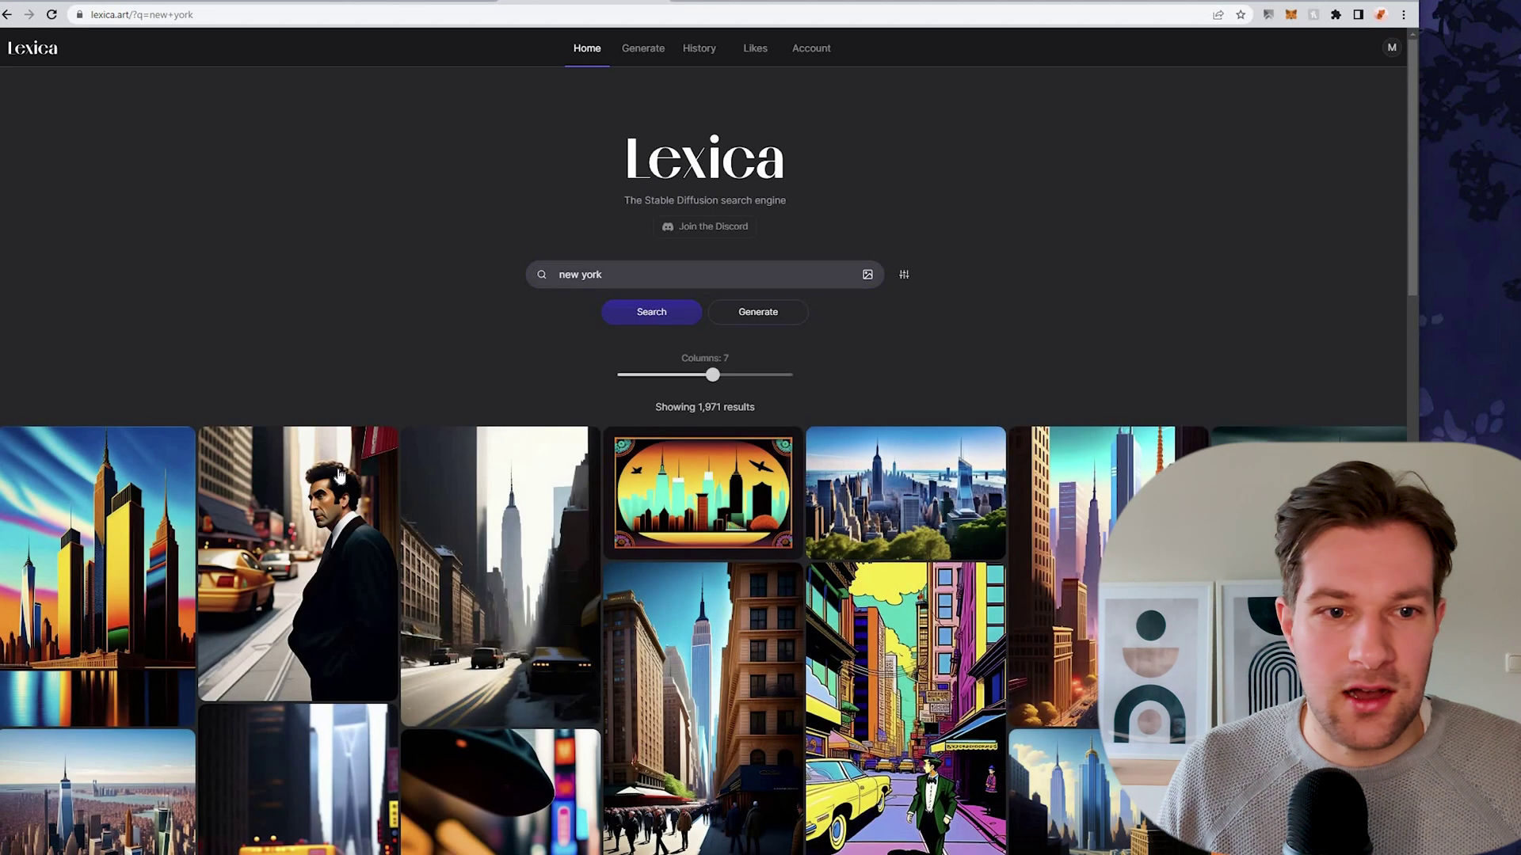
scroll(166, 355, "down", 1)
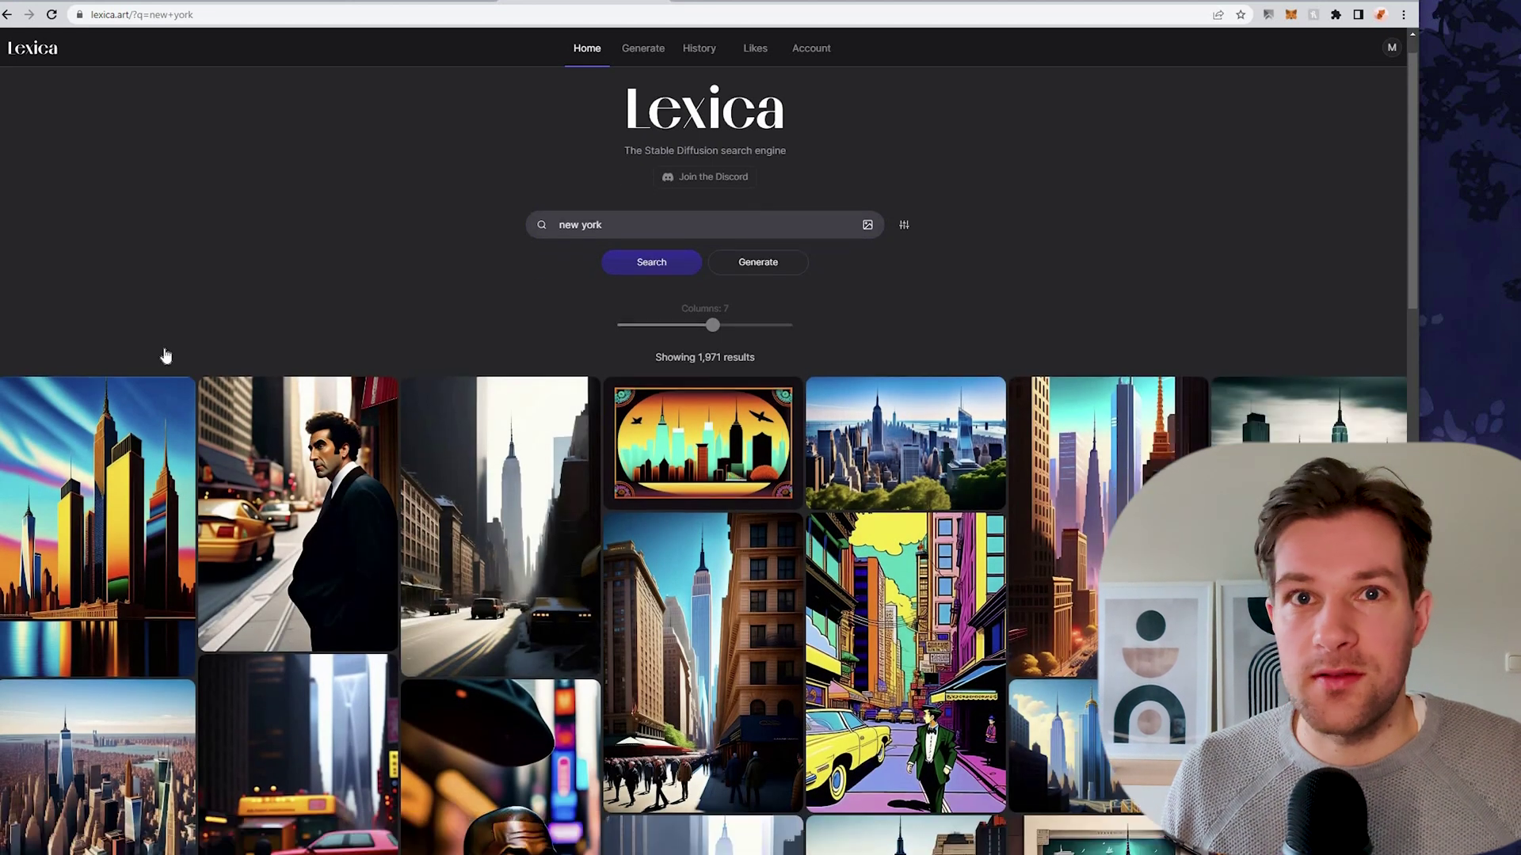
scroll(166, 356, "down", 1)
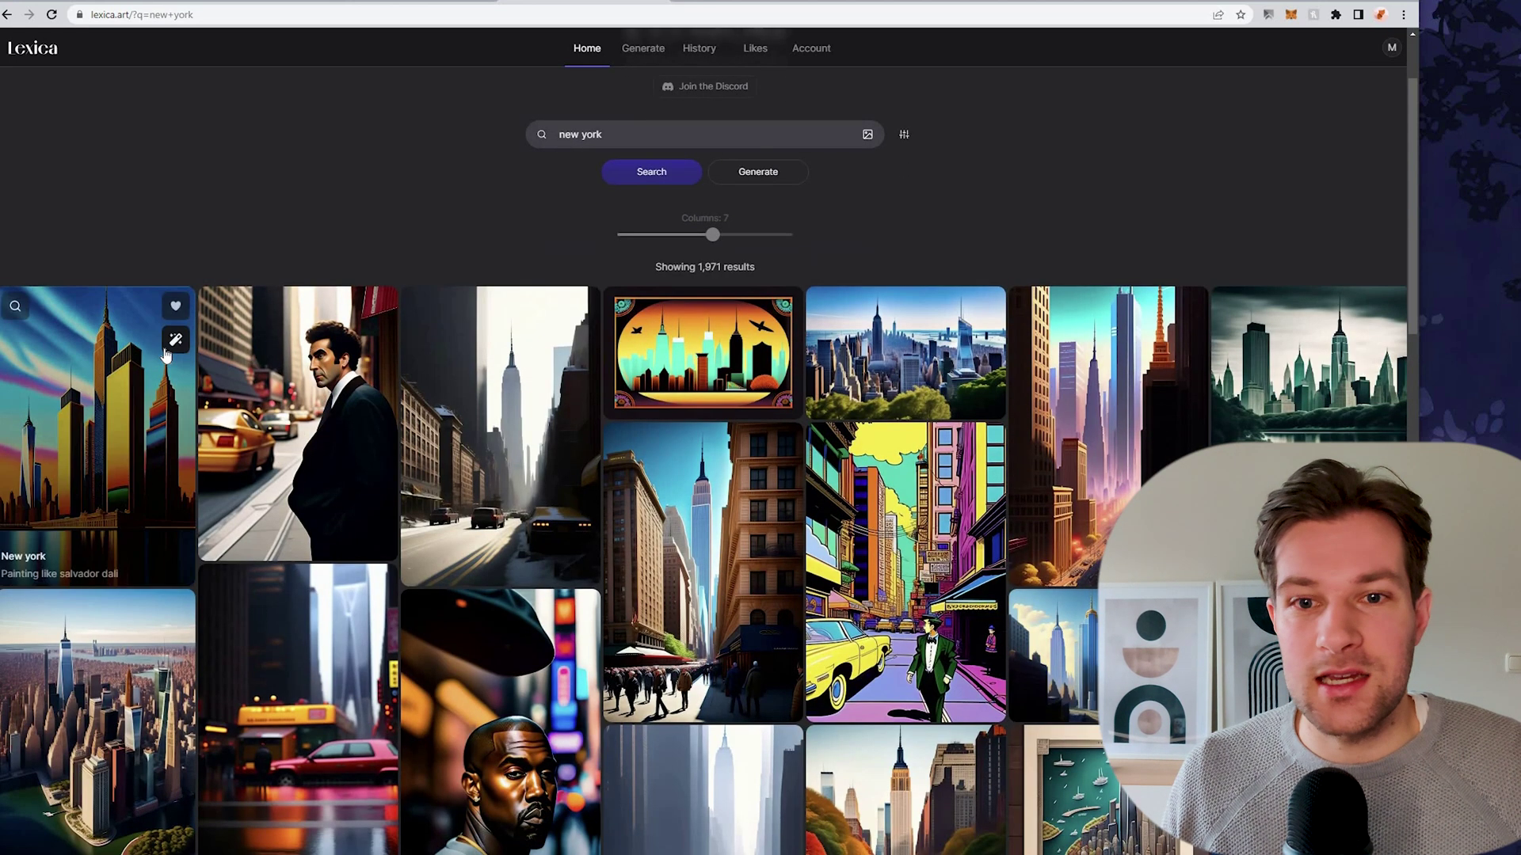
Step: Inspect the post-apocalyptic New York image's details, then keep browsing the results
left_click(541, 388)
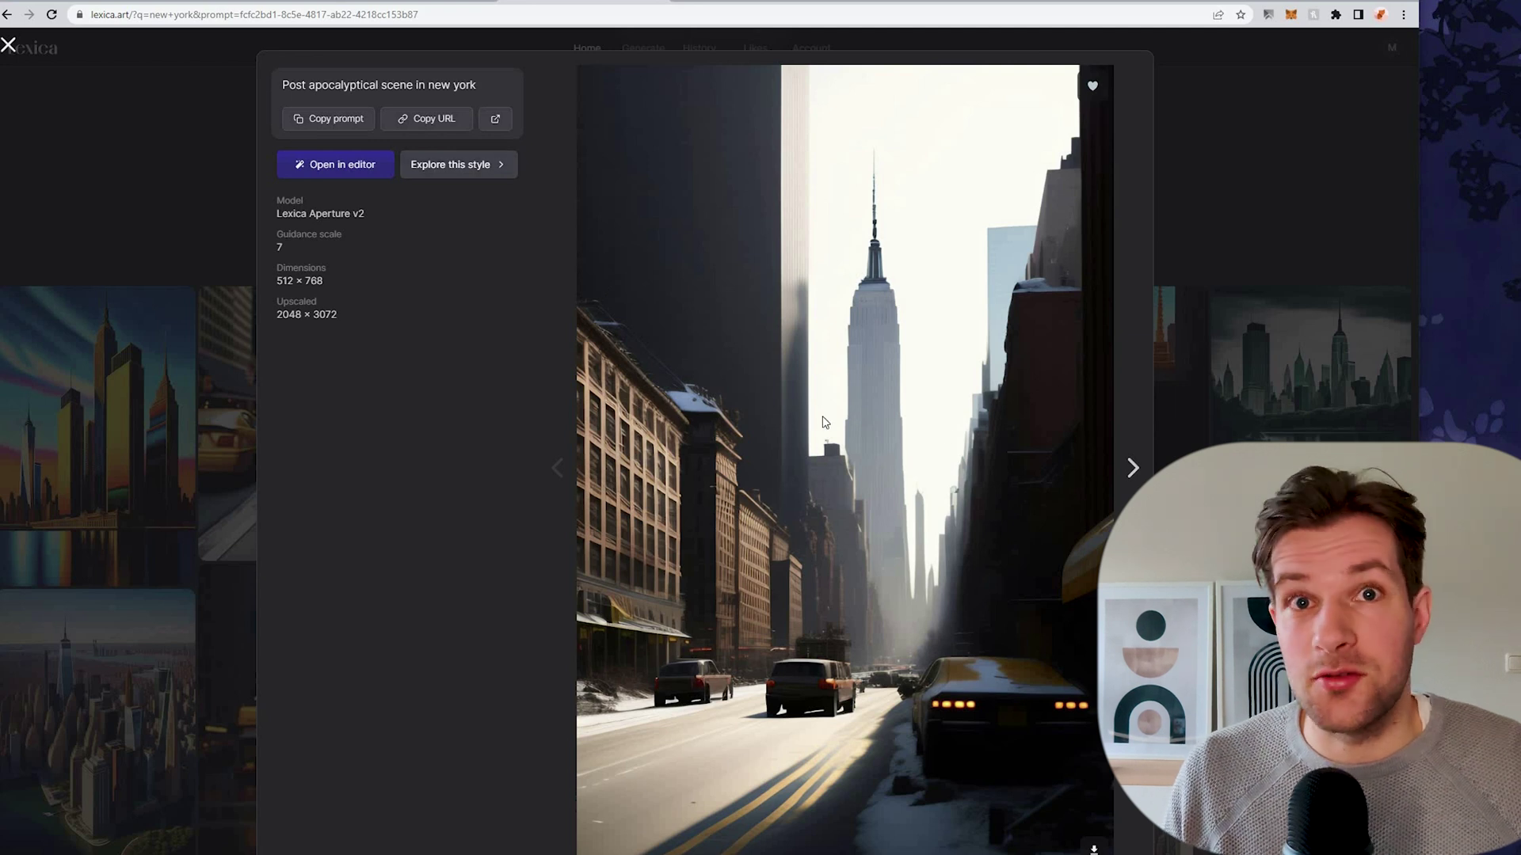
key("Escape")
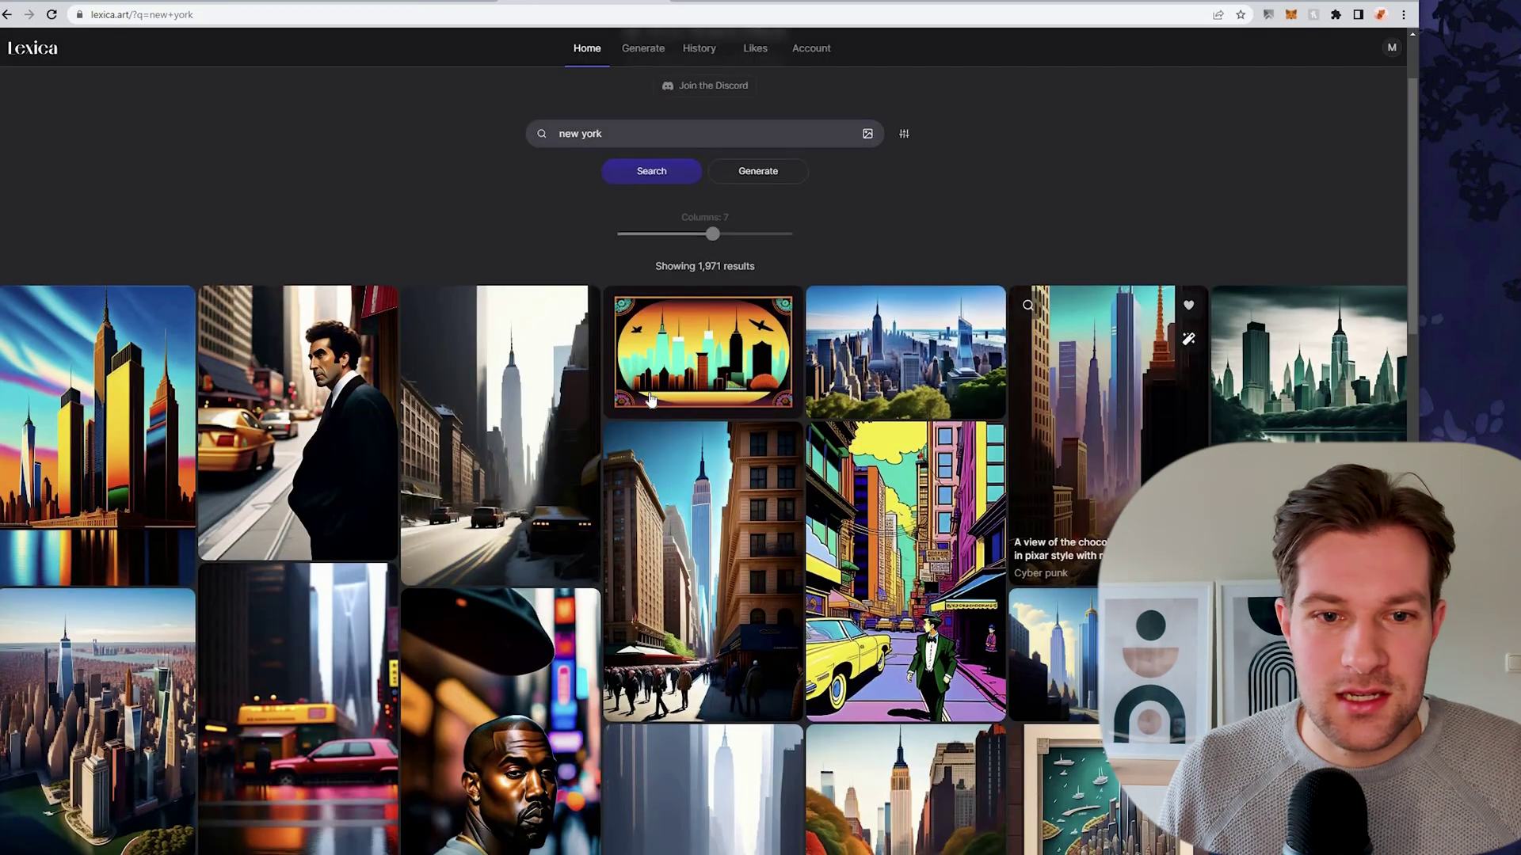
scroll(676, 396, "down", 3)
scroll(677, 396, "down", 3)
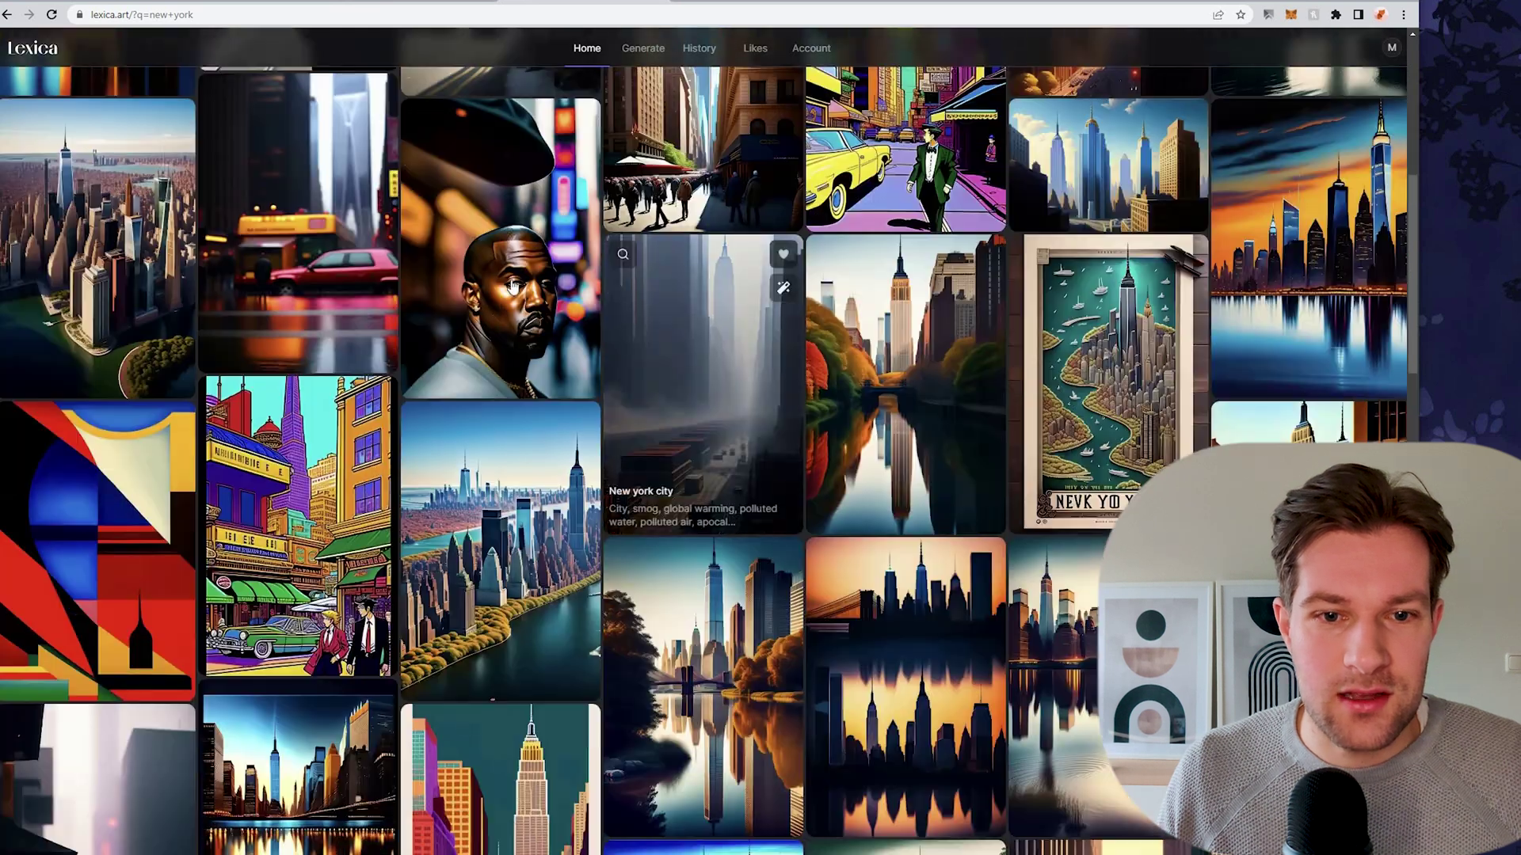
scroll(697, 411, "down", 3)
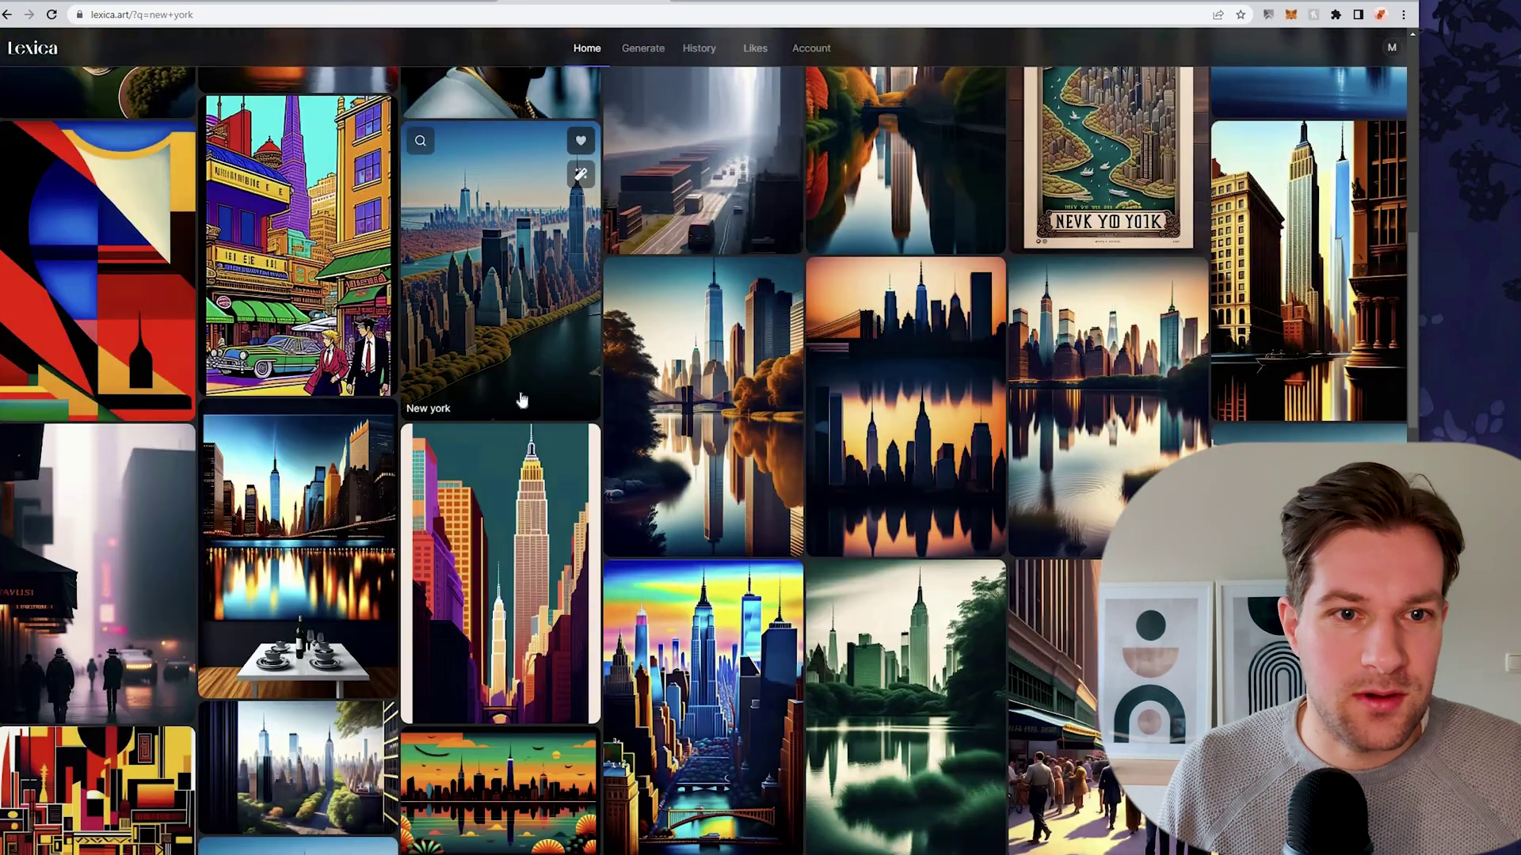
Step: View the prompts and details of the Cosmic sorceress and lonely astronaut images
mouse_move(300, 272)
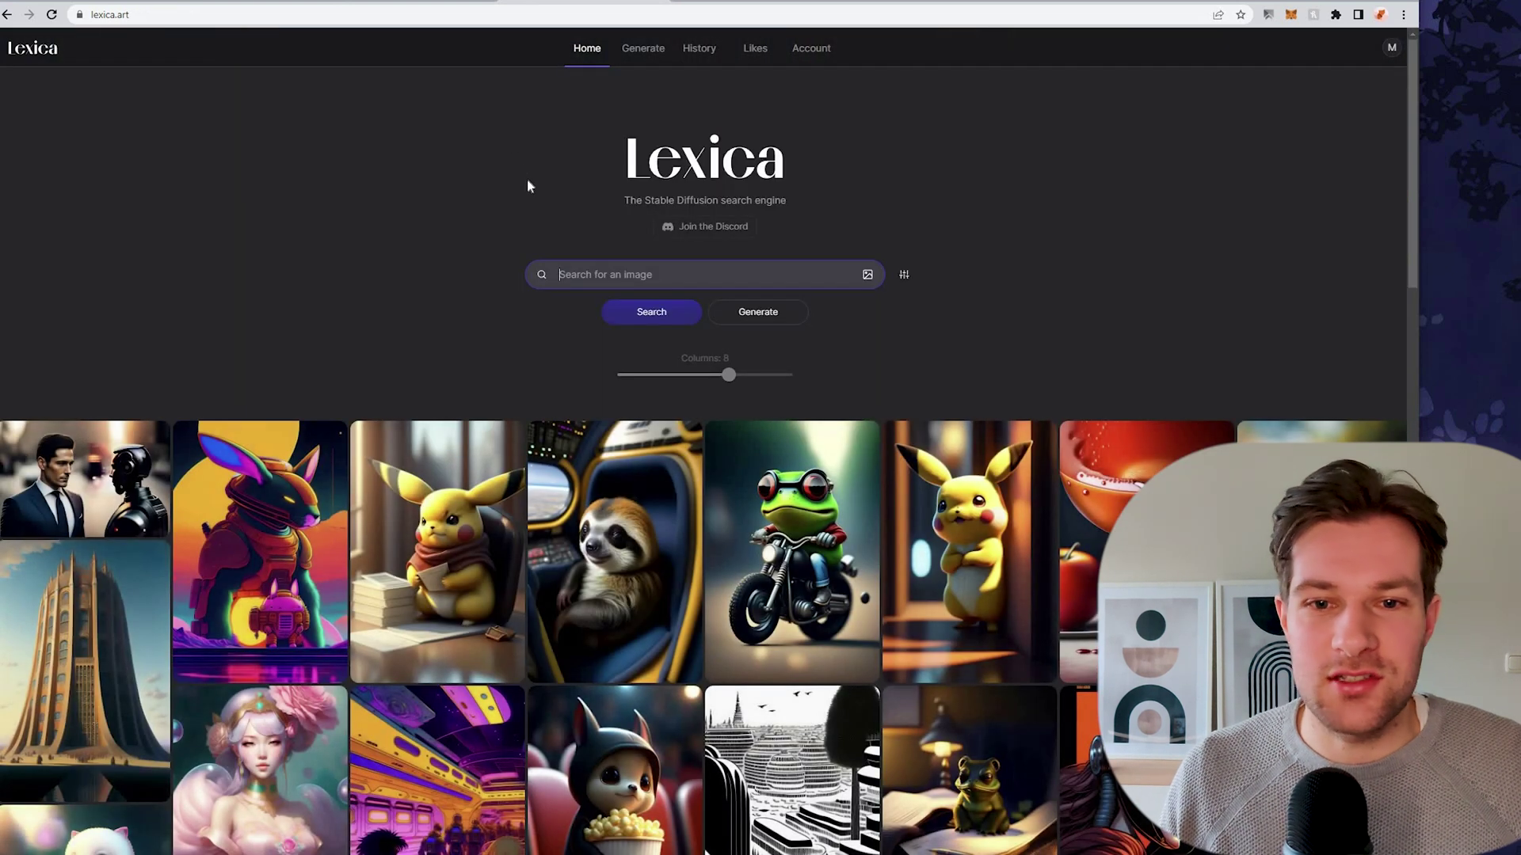
scroll(526, 178, "down", 4)
mouse_move(671, 406)
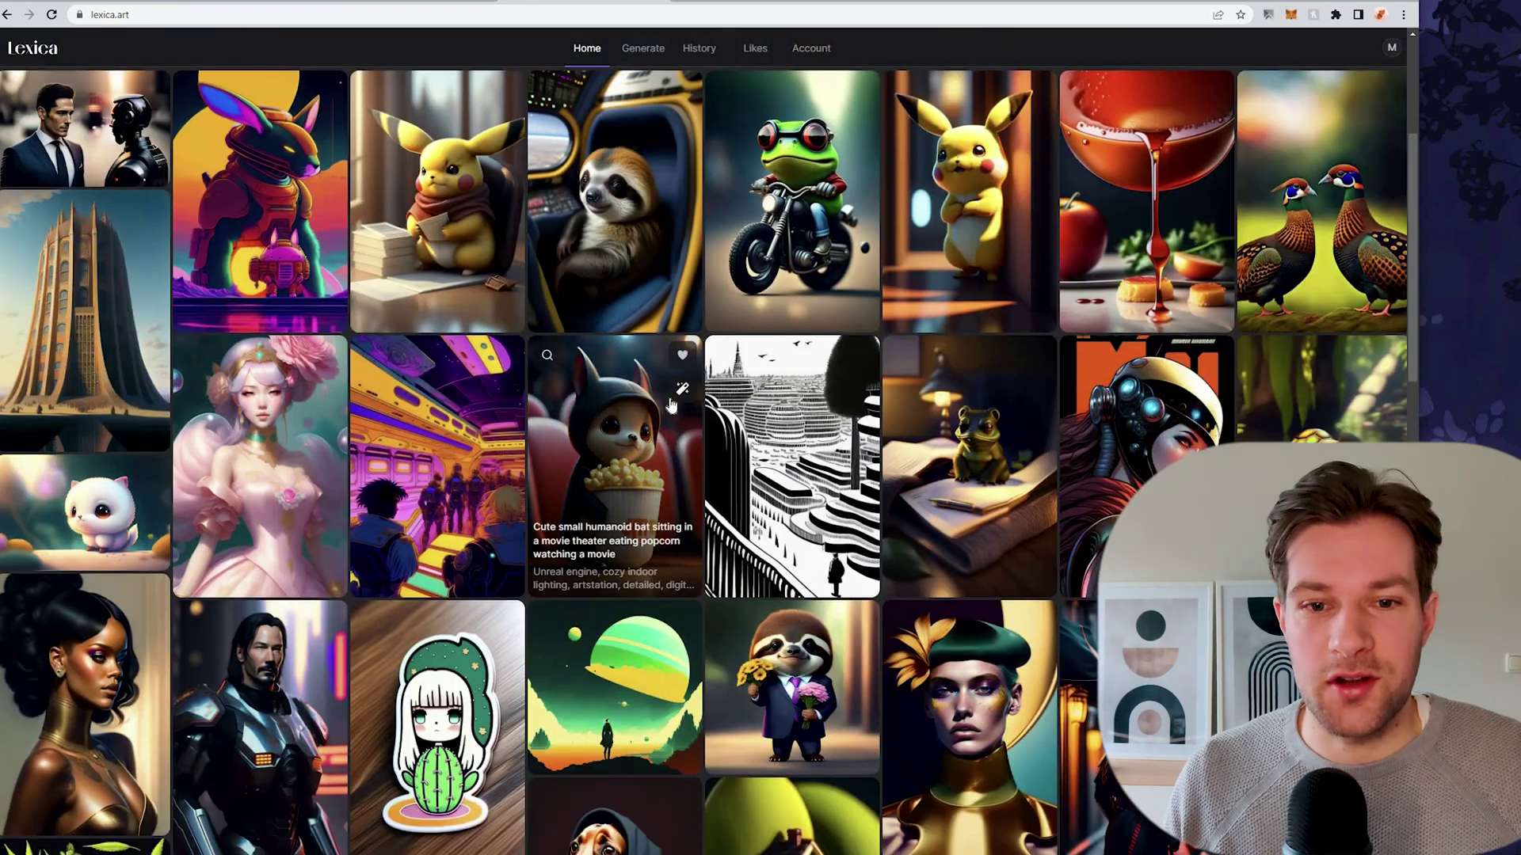
scroll(671, 405, "down", 7)
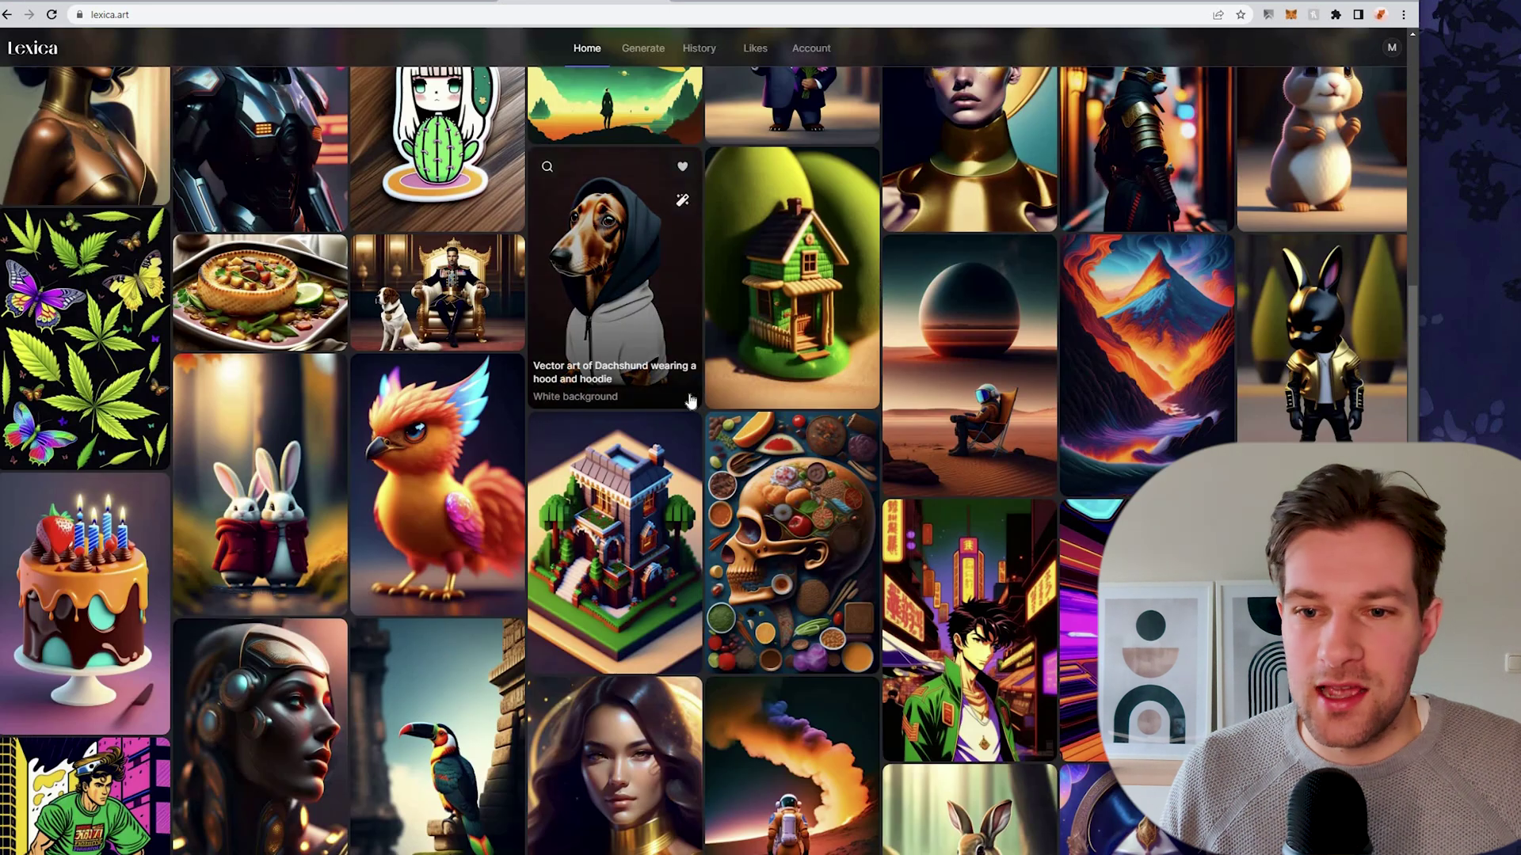
scroll(697, 404, "down", 4)
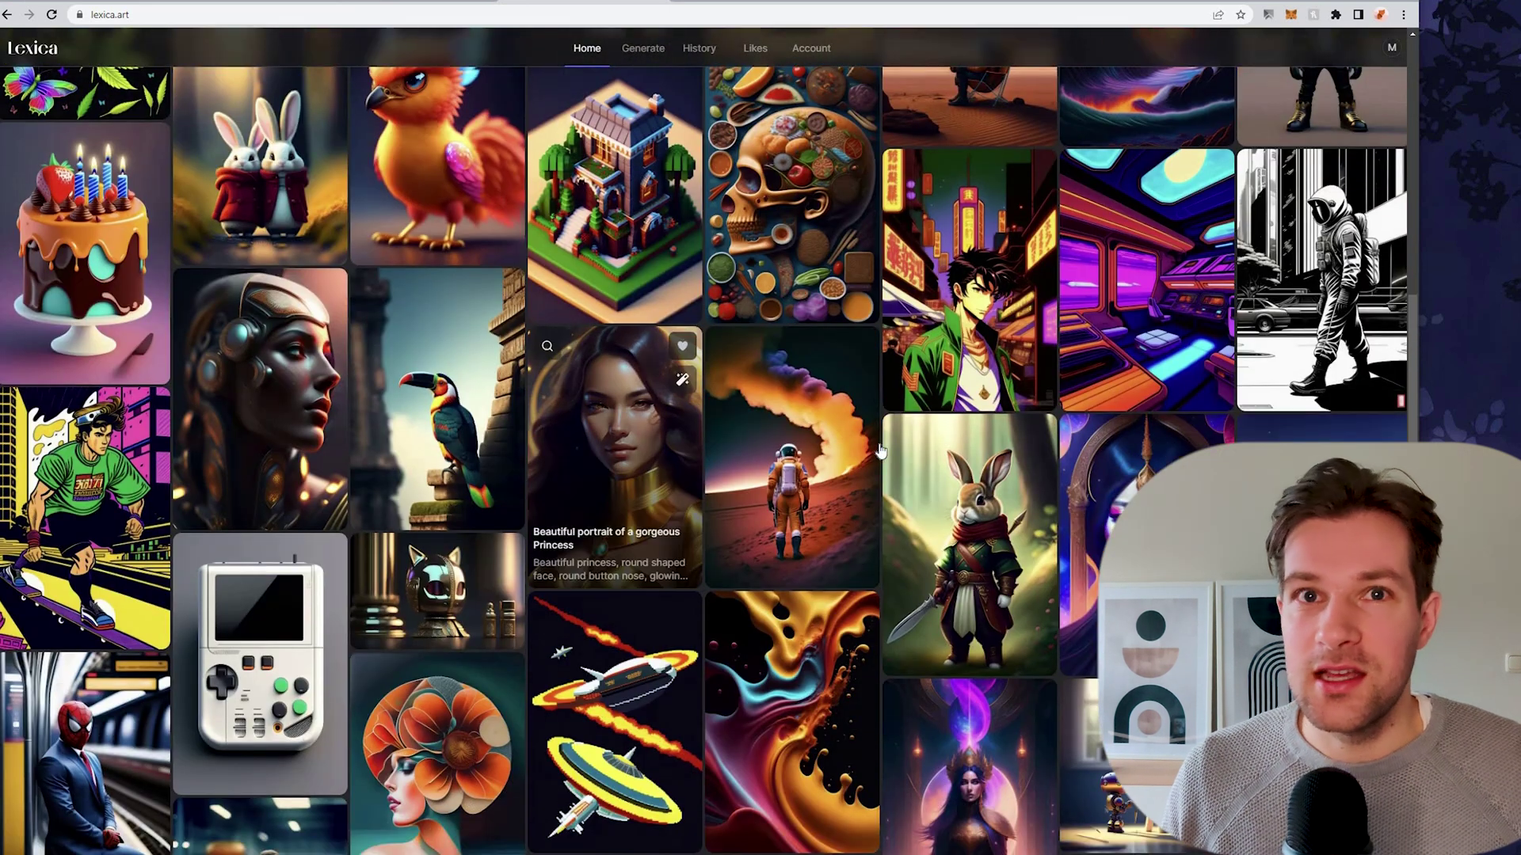
mouse_move(879, 450)
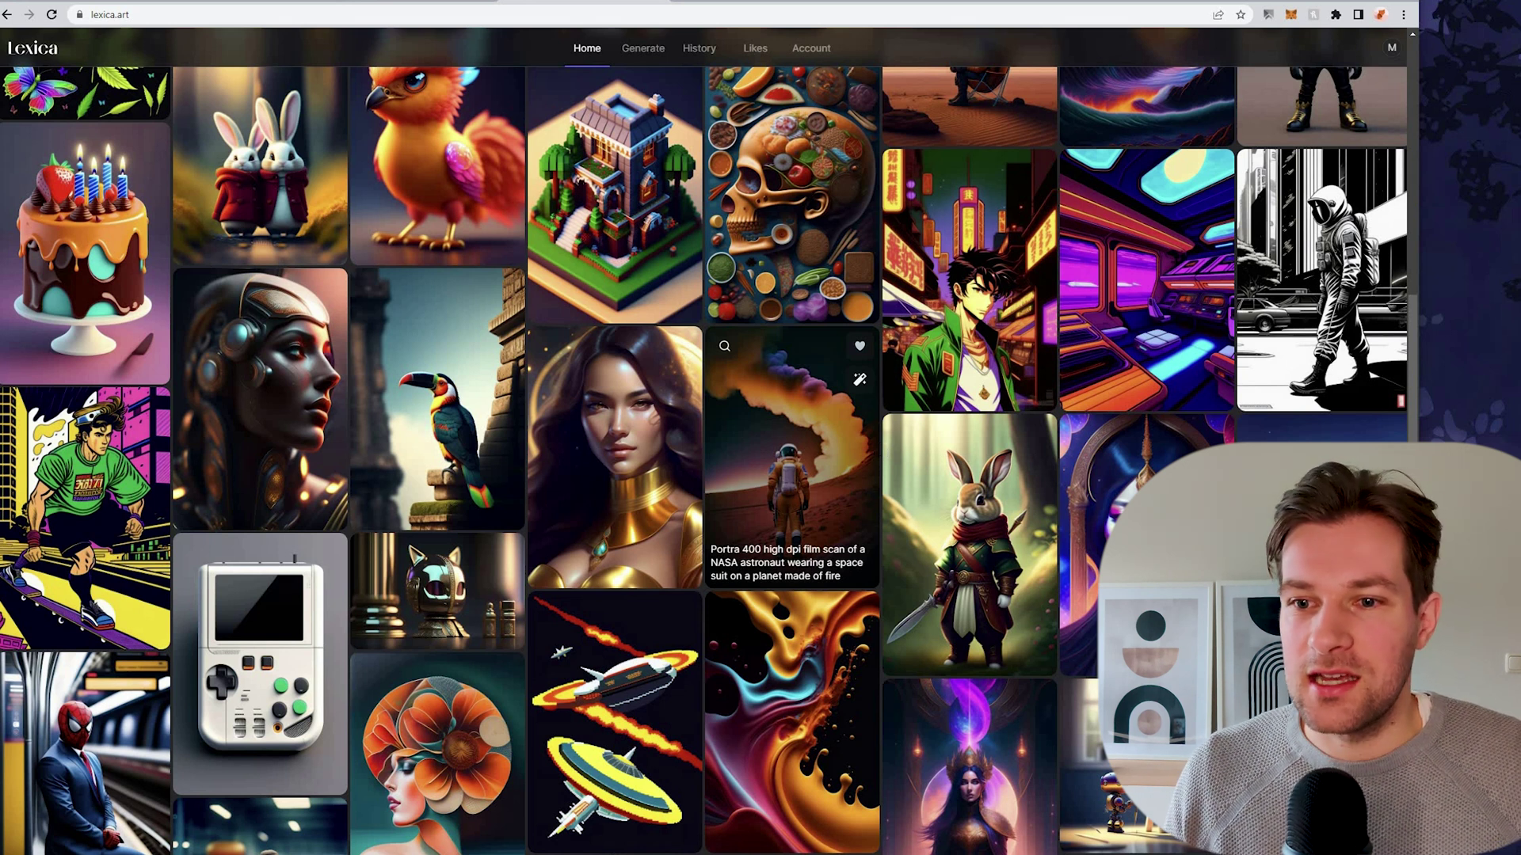
left_click(1081, 554)
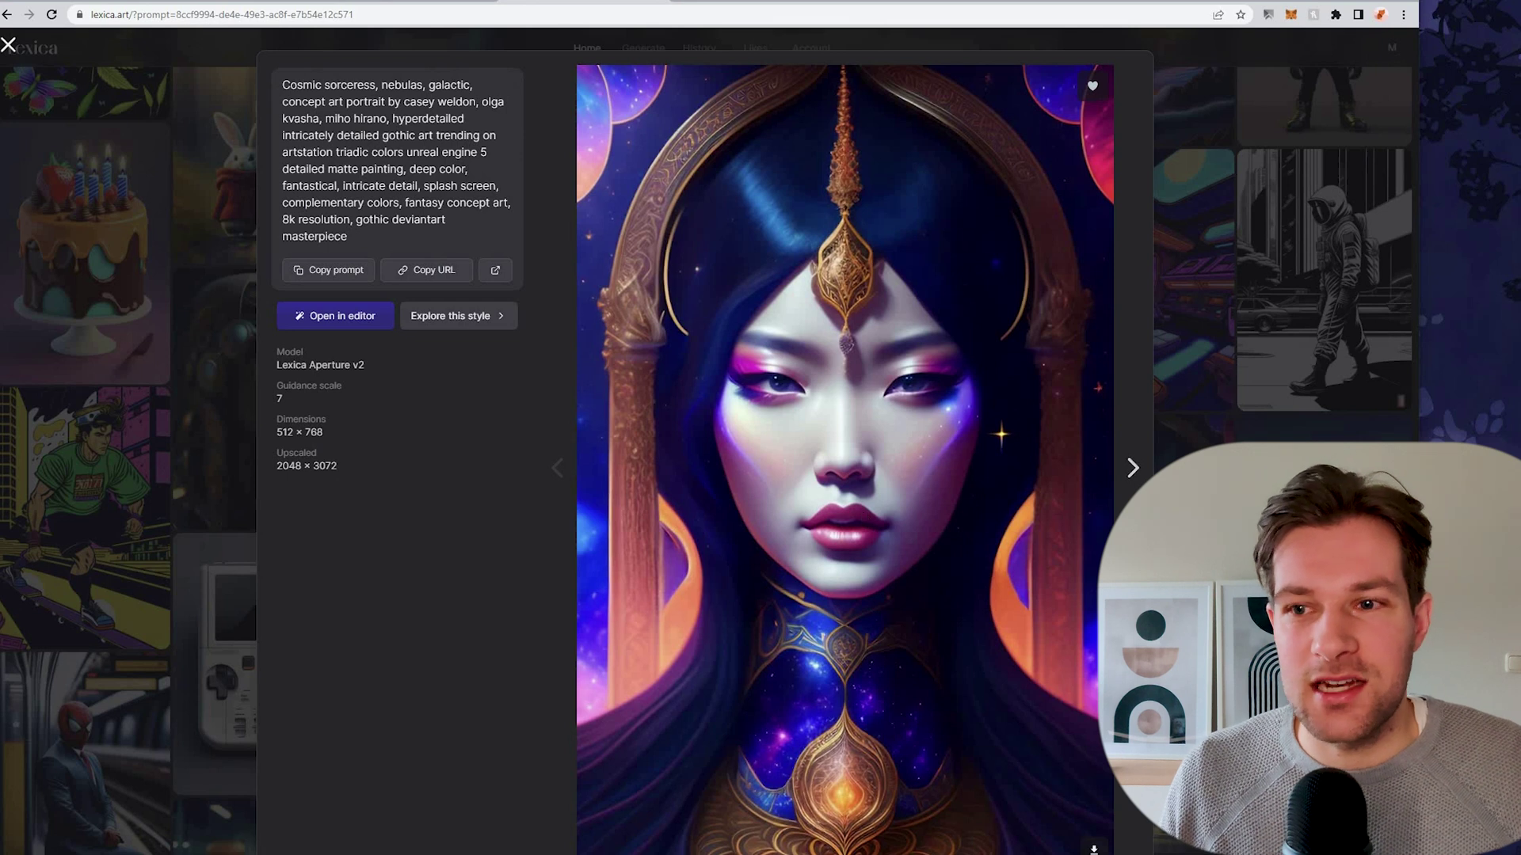
left_click(1322, 366)
left_click(1323, 366)
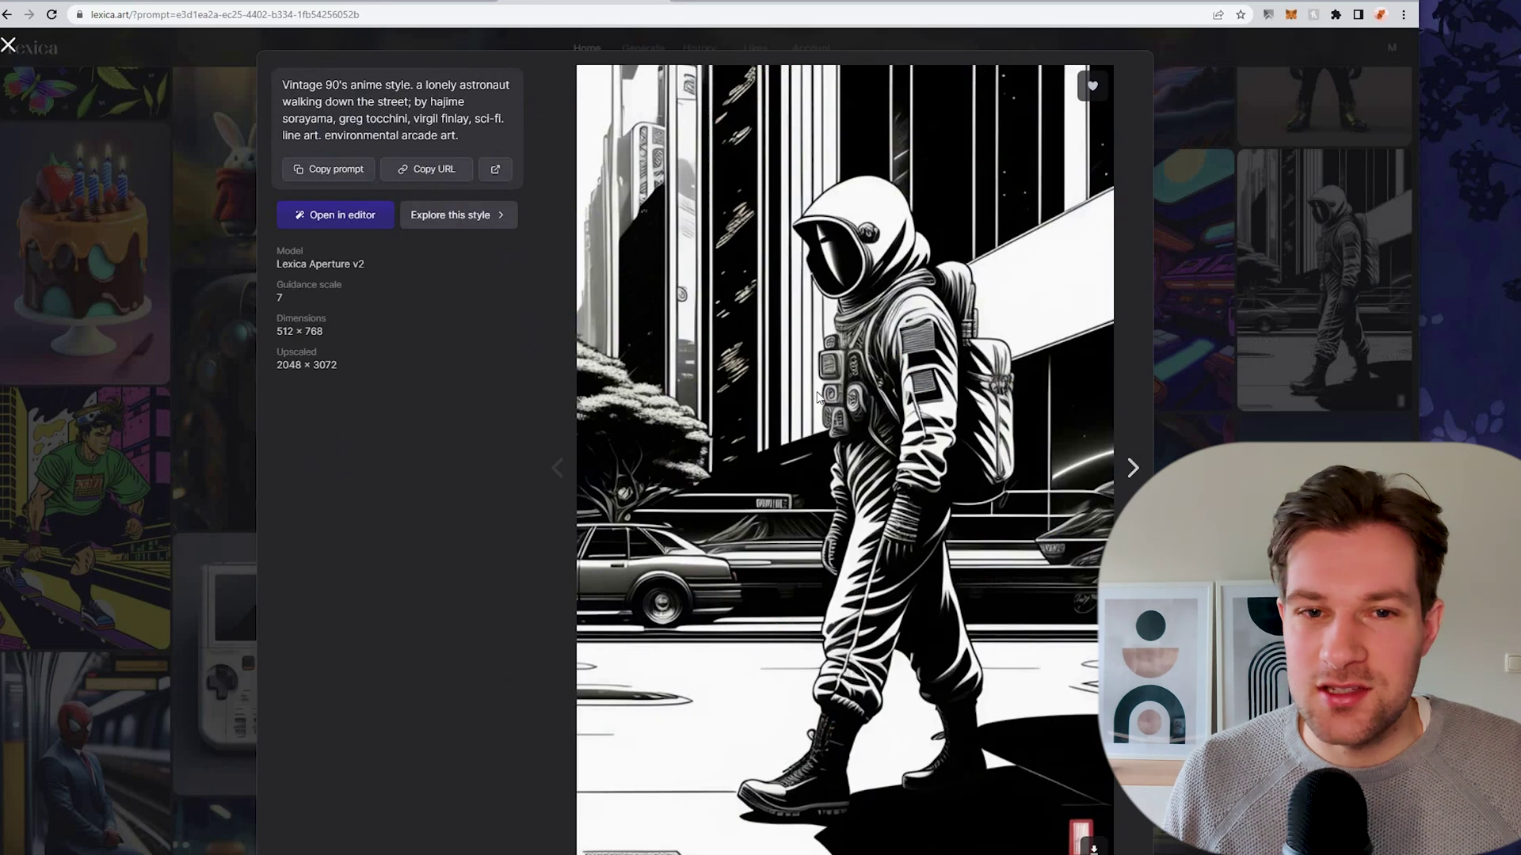
key("Escape")
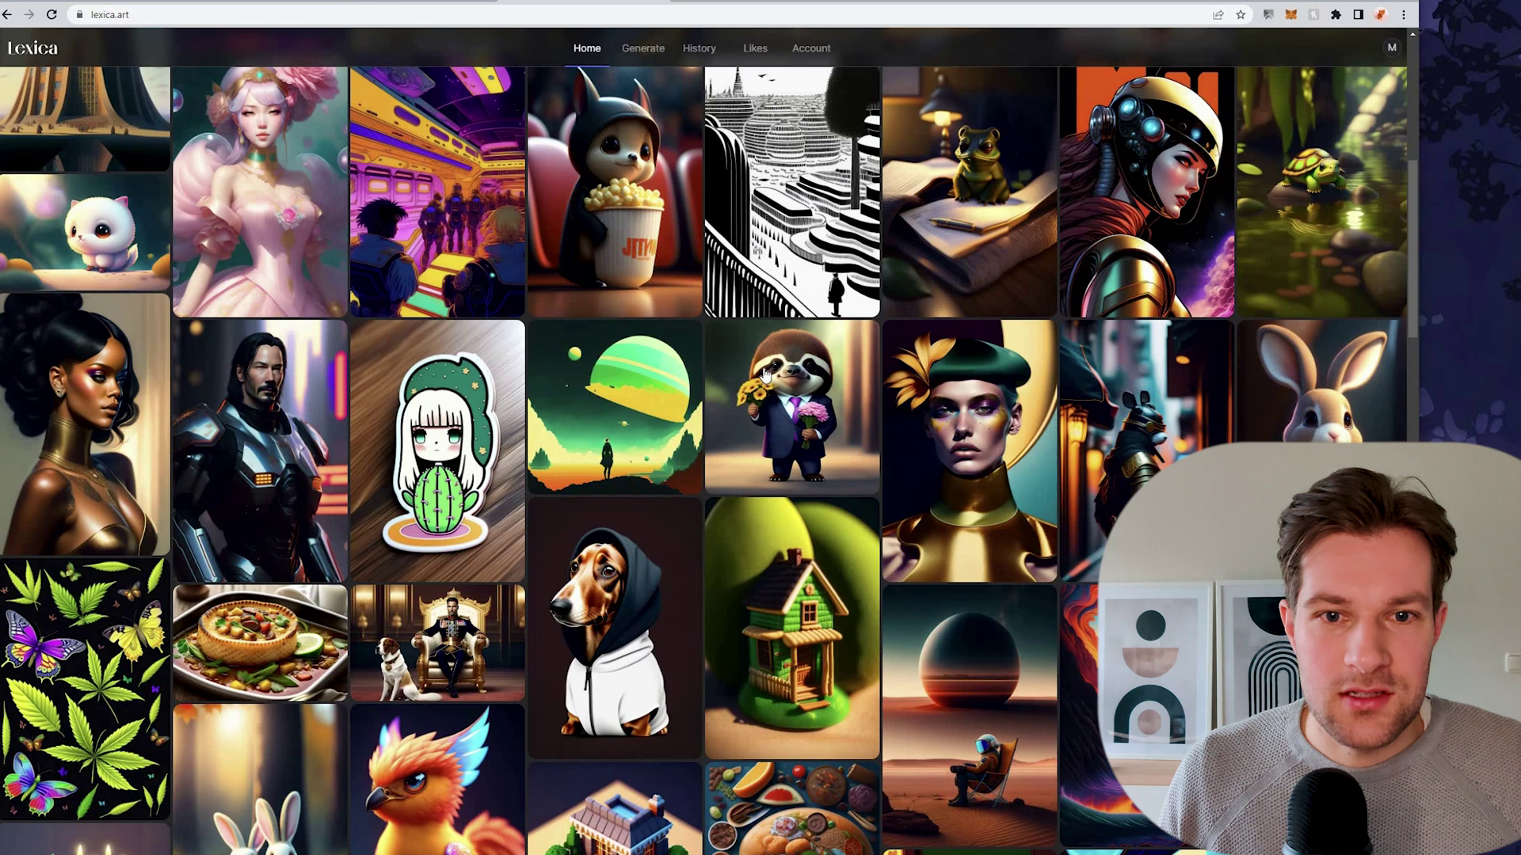
scroll(715, 372, "up", 5)
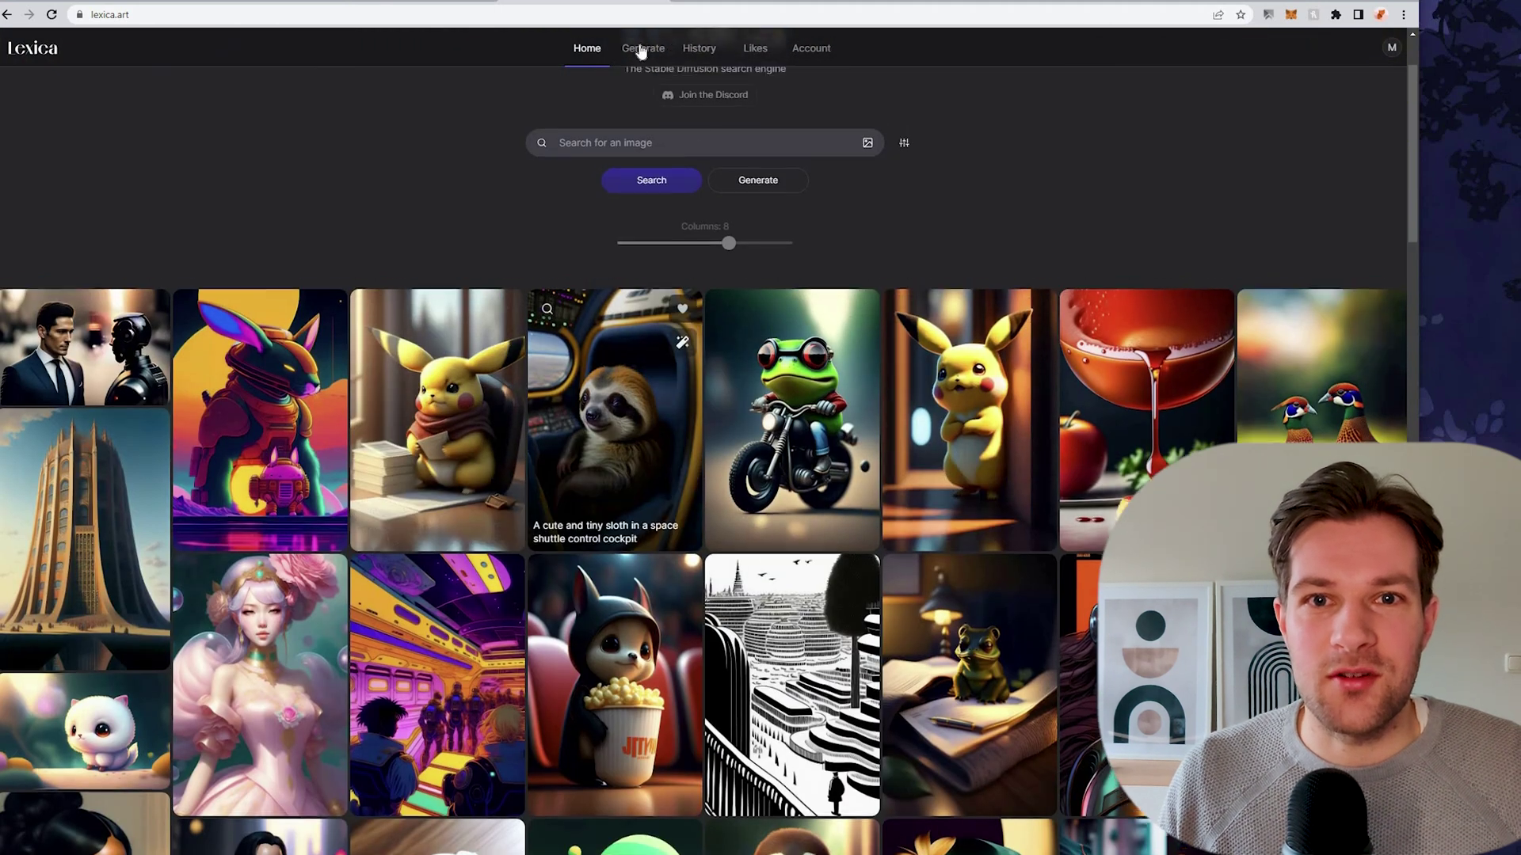
scroll(632, 57, "up", 2)
Step: Generate 512 × 768 images for 'cyberpunk cat in dark alley', with Advanced settings shown
left_click(643, 48)
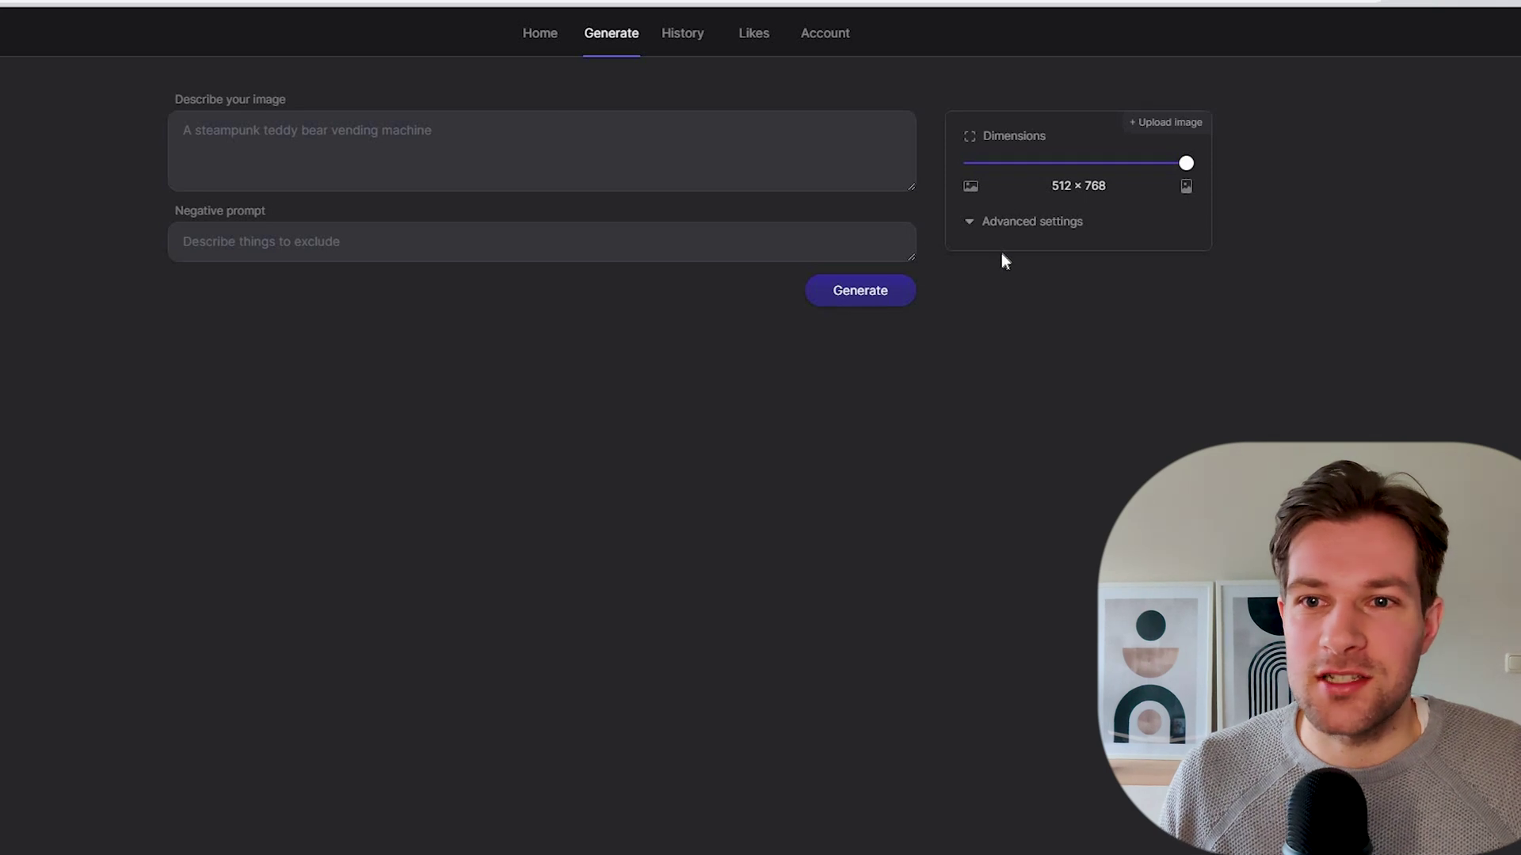
left_click(1015, 224)
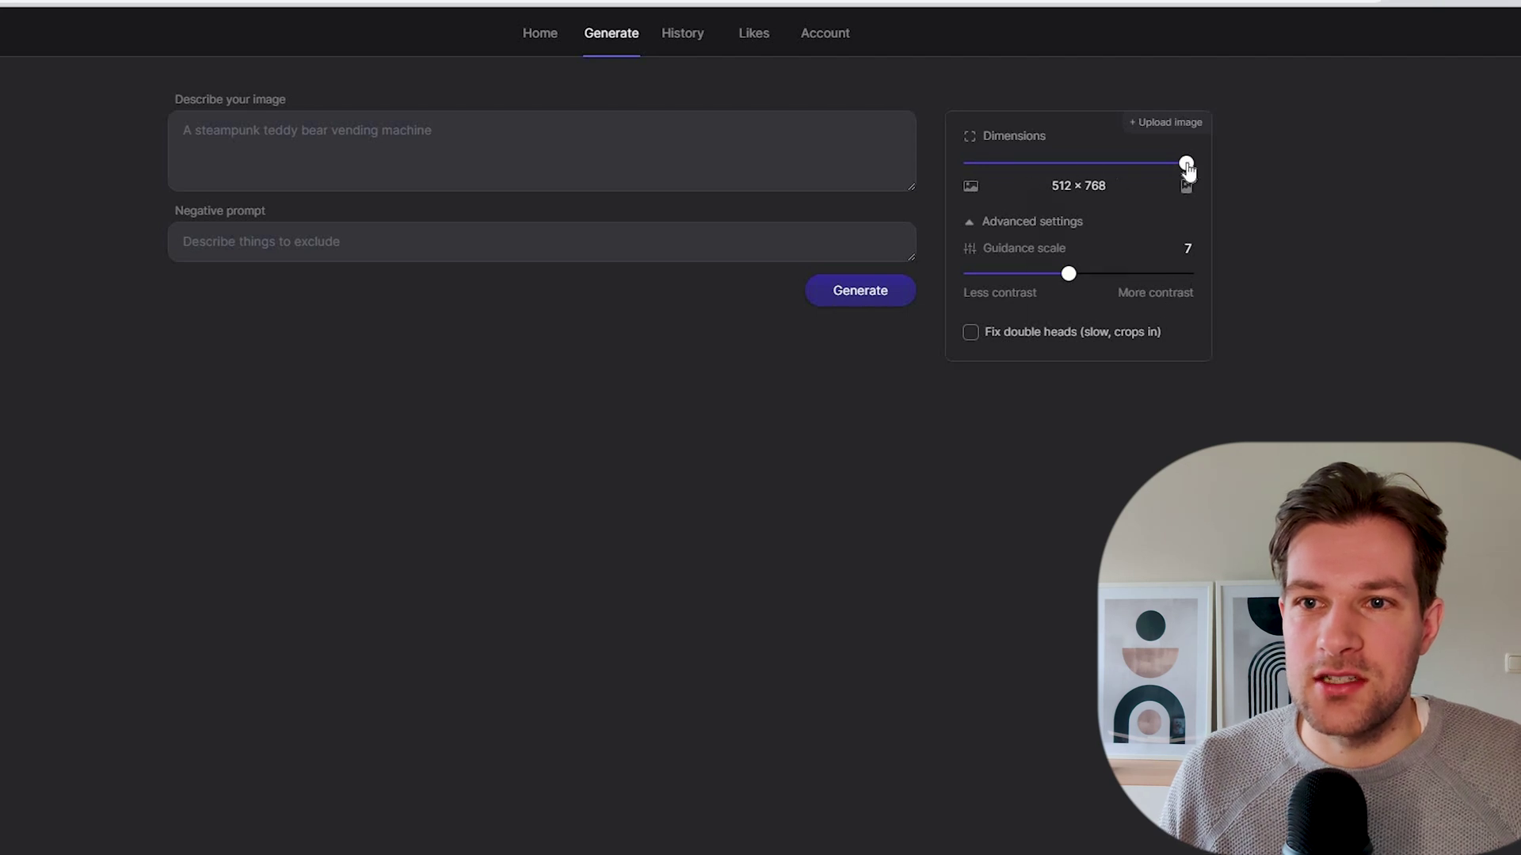
mouse_move(1160, 166)
left_click(262, 117)
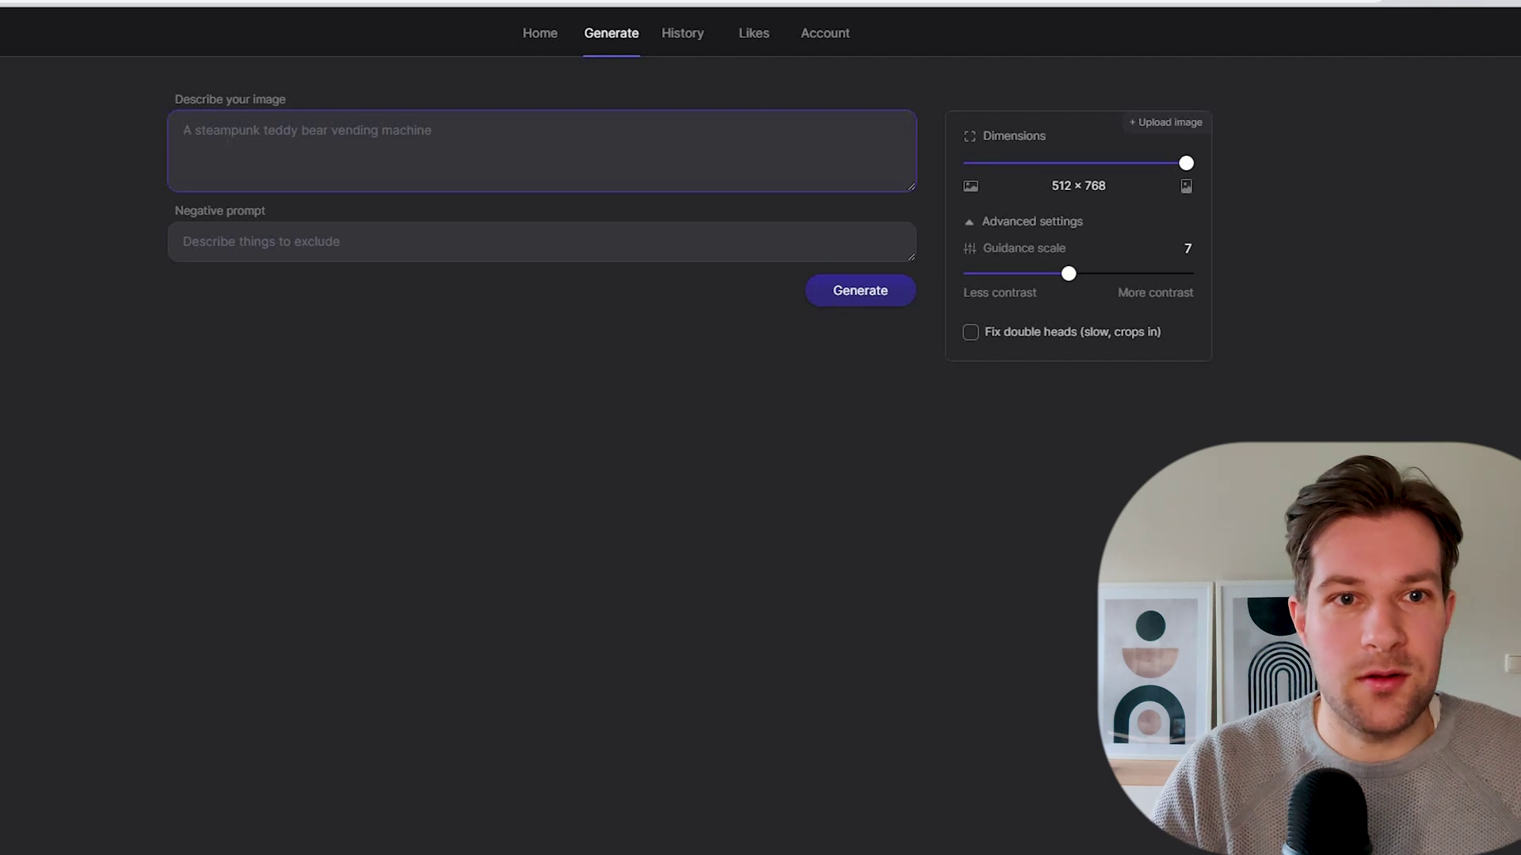
type("cyberpunk cat")
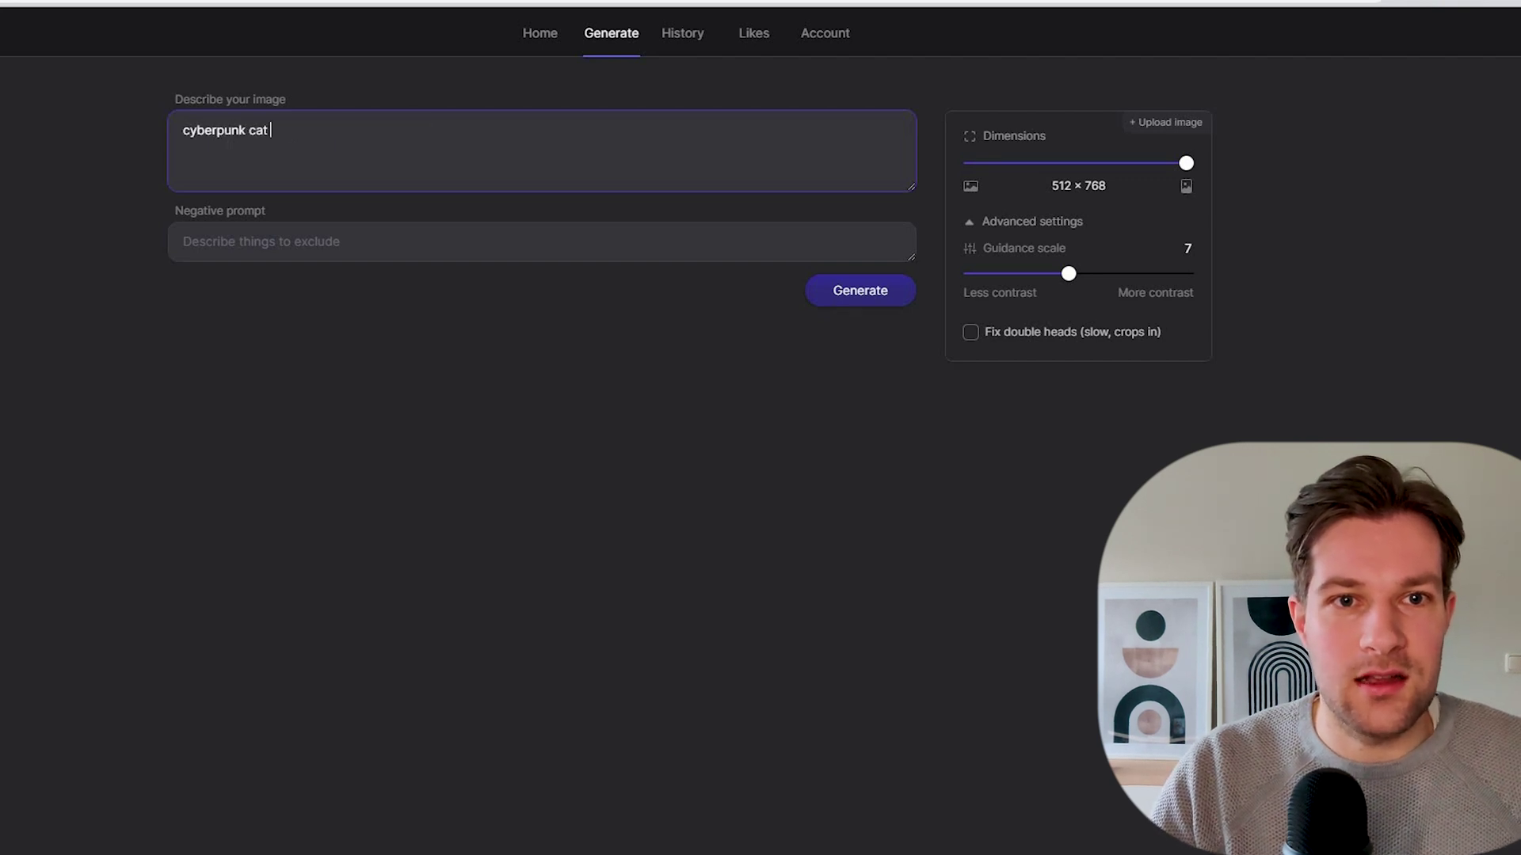
type(" in dark alley")
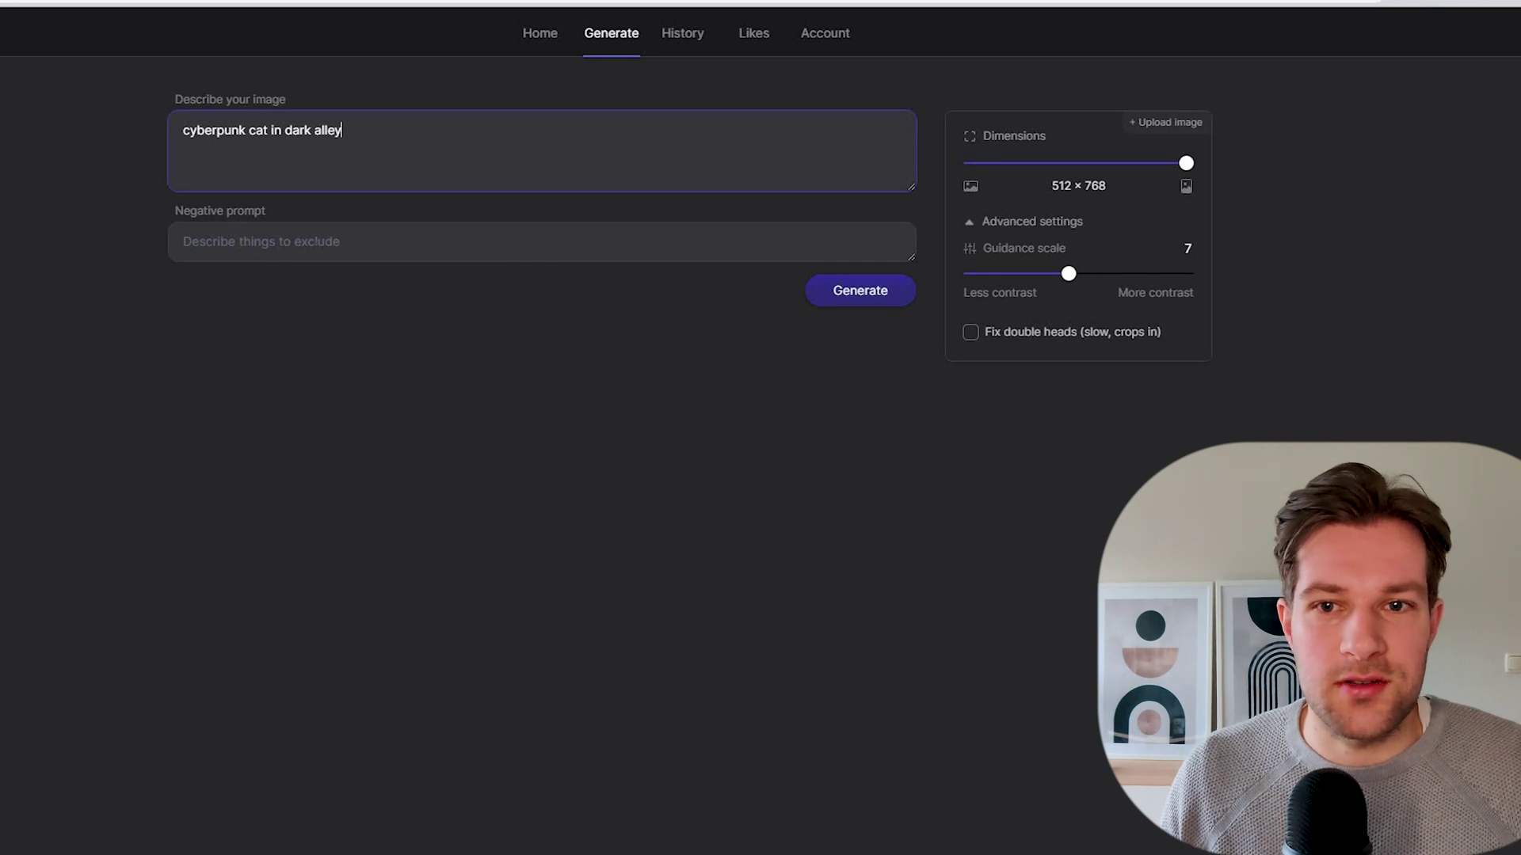
left_click(854, 293)
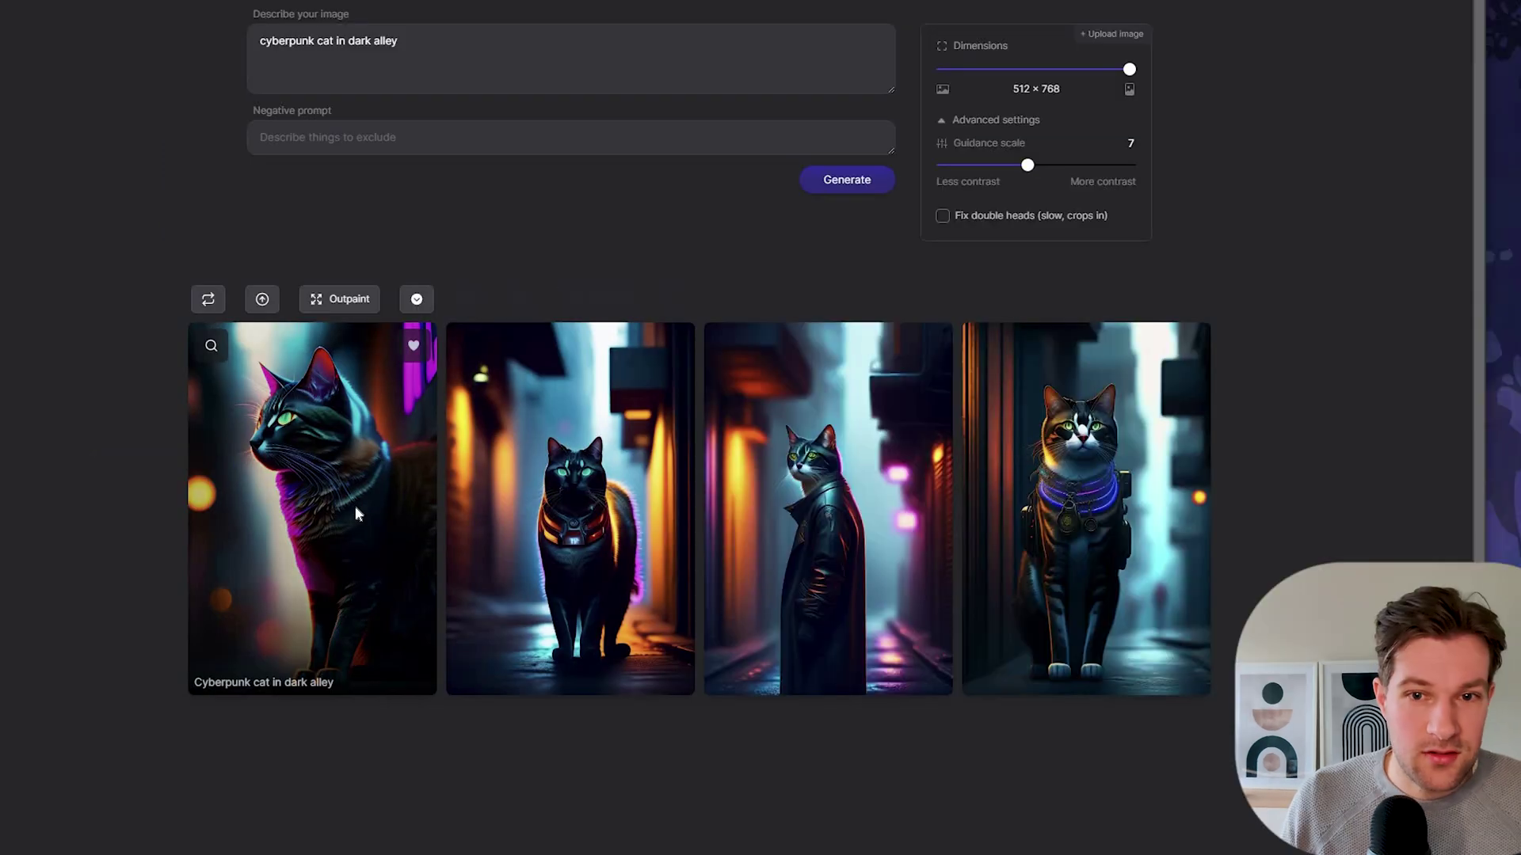
Step: Enlarge the first cat result and the leather-coat cat for a closer look
left_click(435, 483)
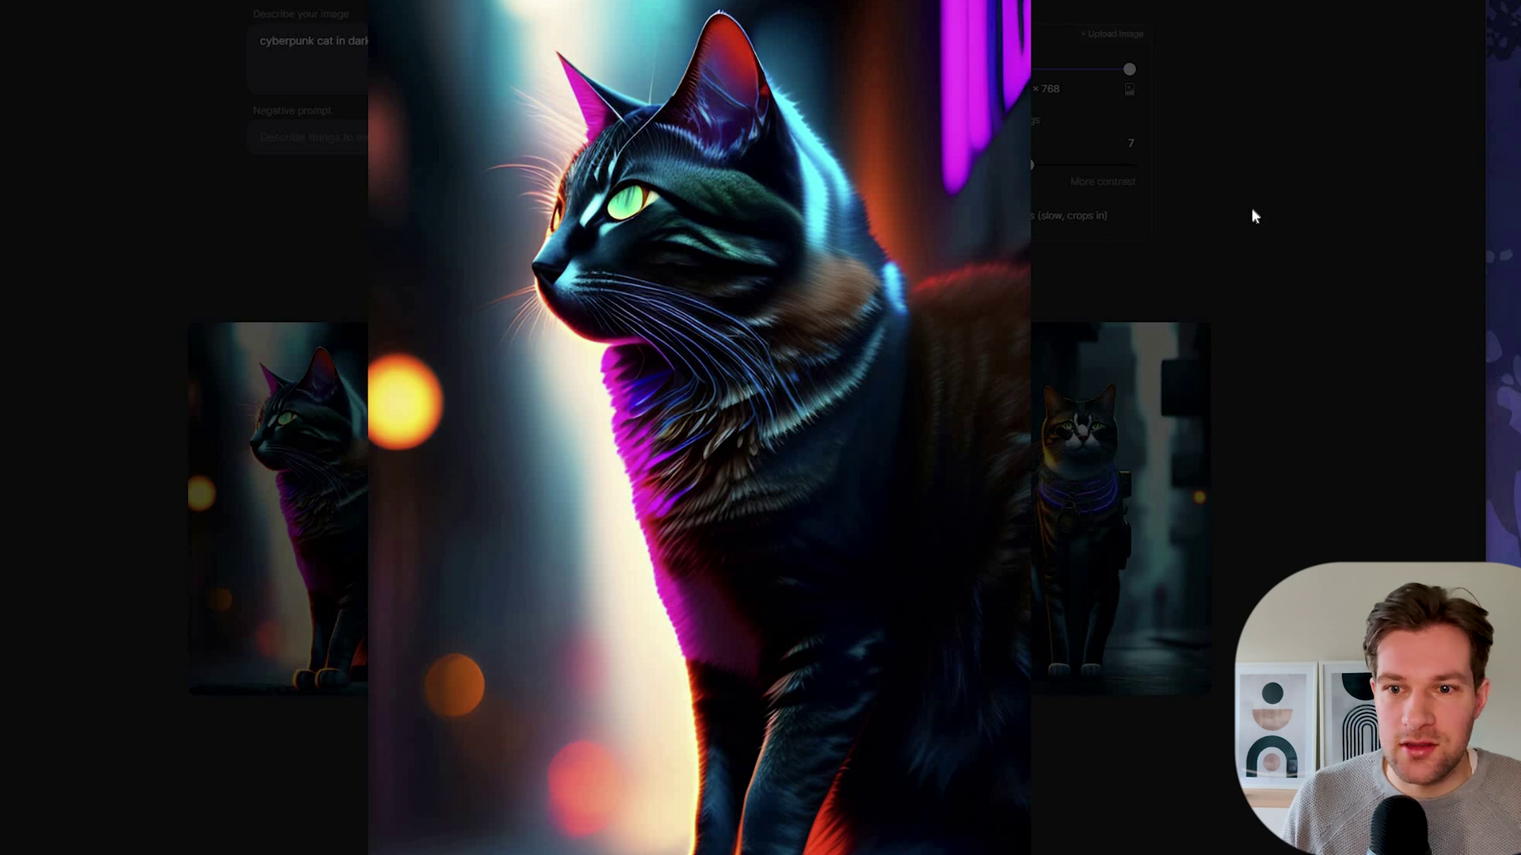
left_click(1074, 341)
left_click(914, 534)
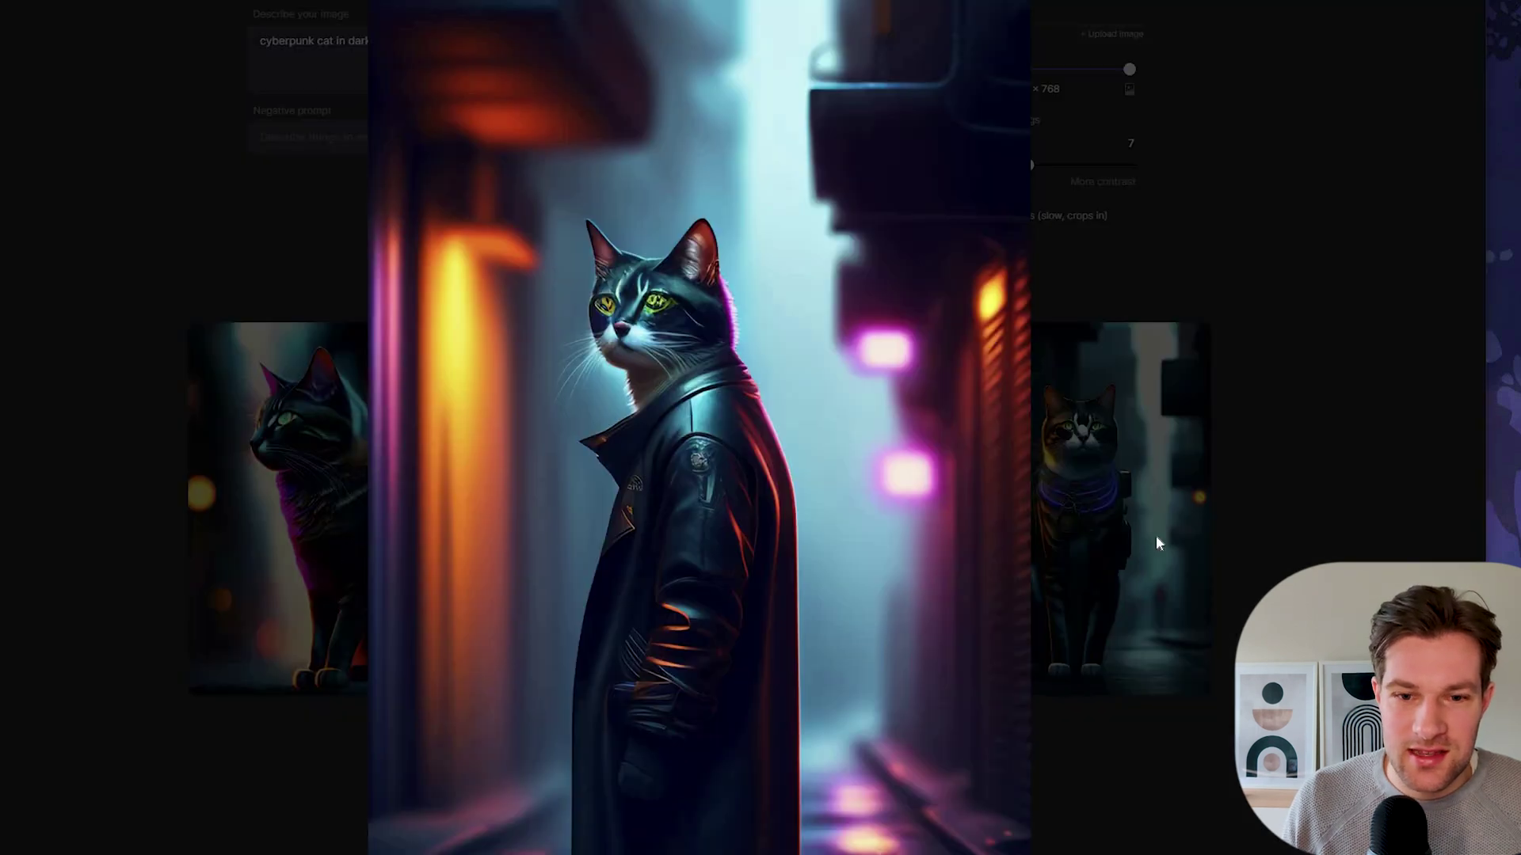
left_click(862, 418)
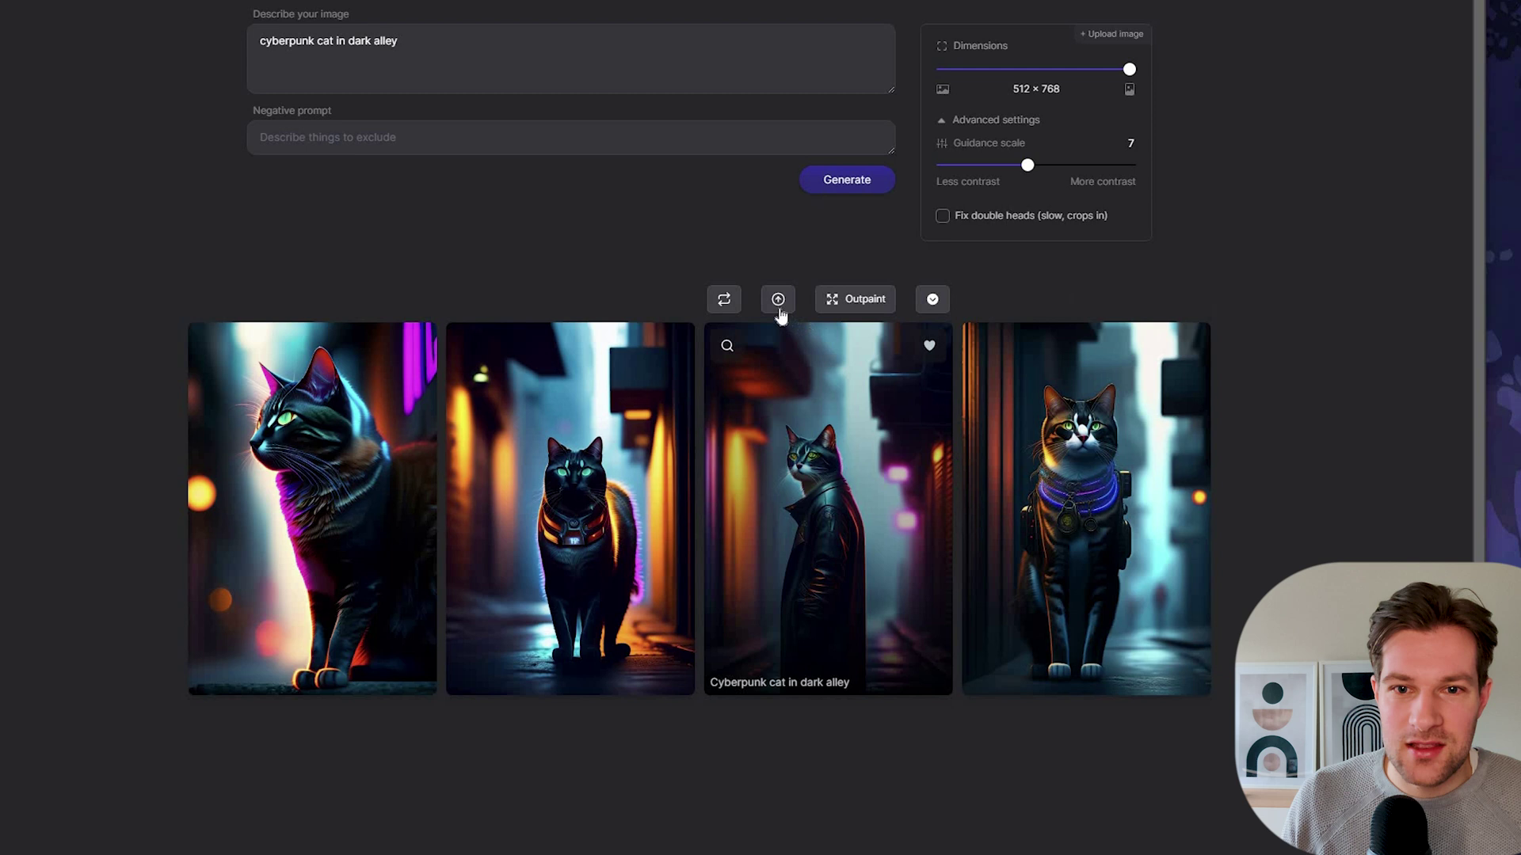
Step: Generate four variations of the leather-coat cat image
left_click(729, 304)
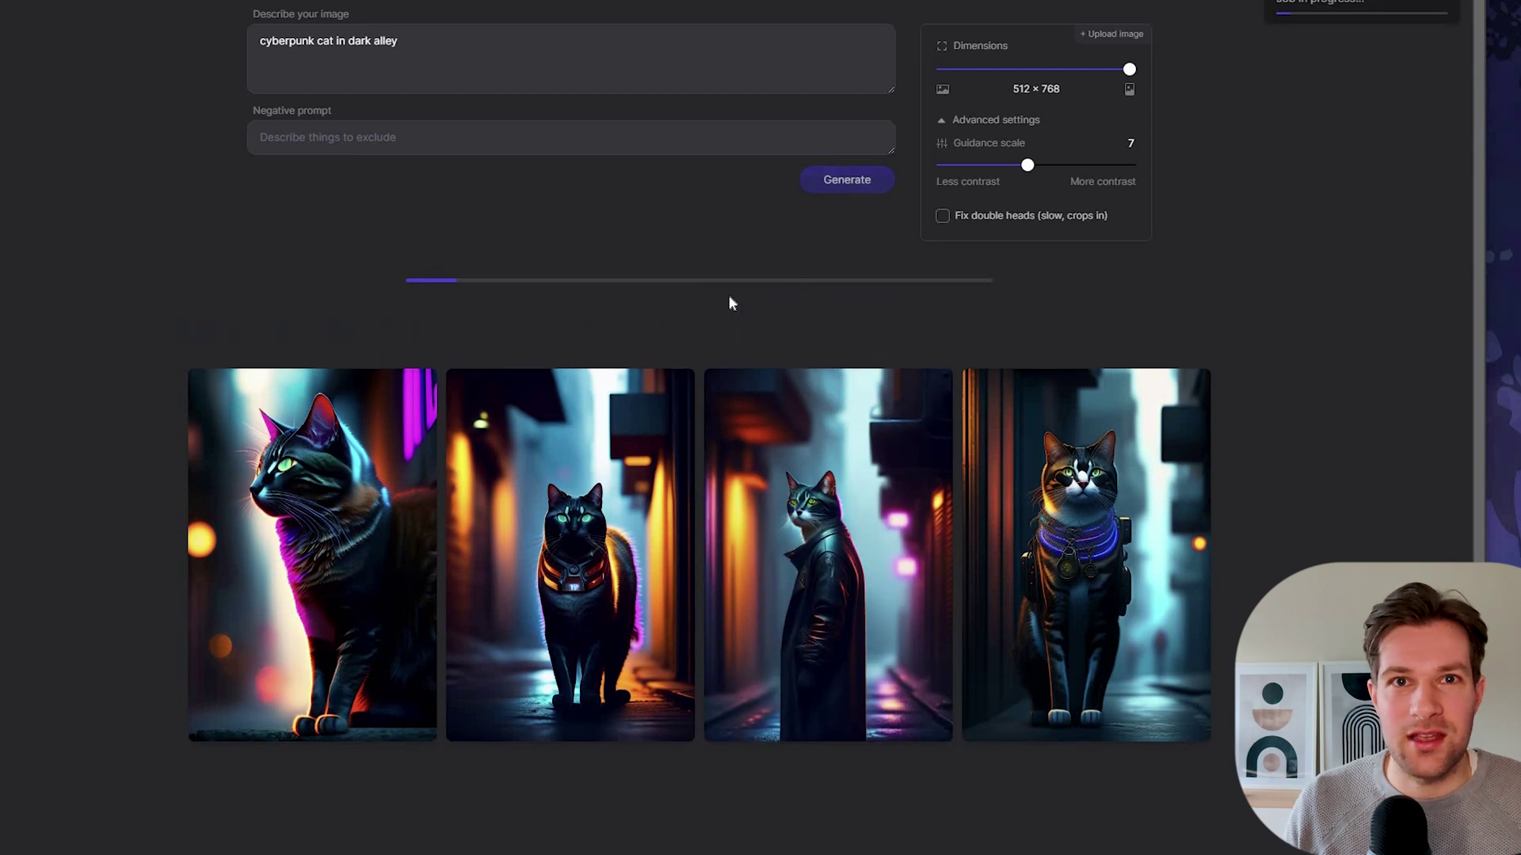
mouse_move(809, 497)
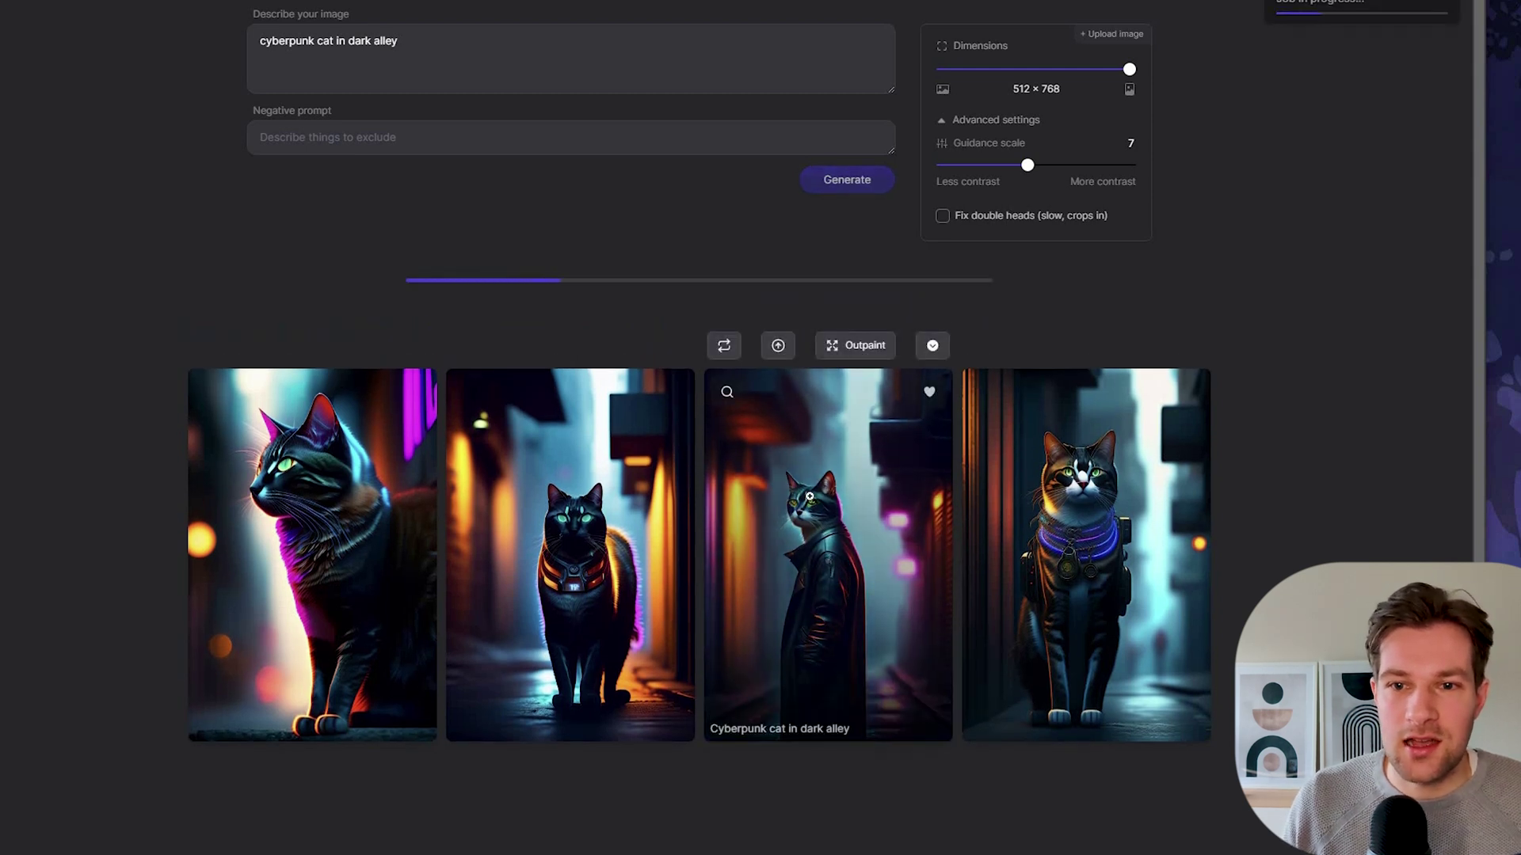
scroll(605, 412, "down", 1)
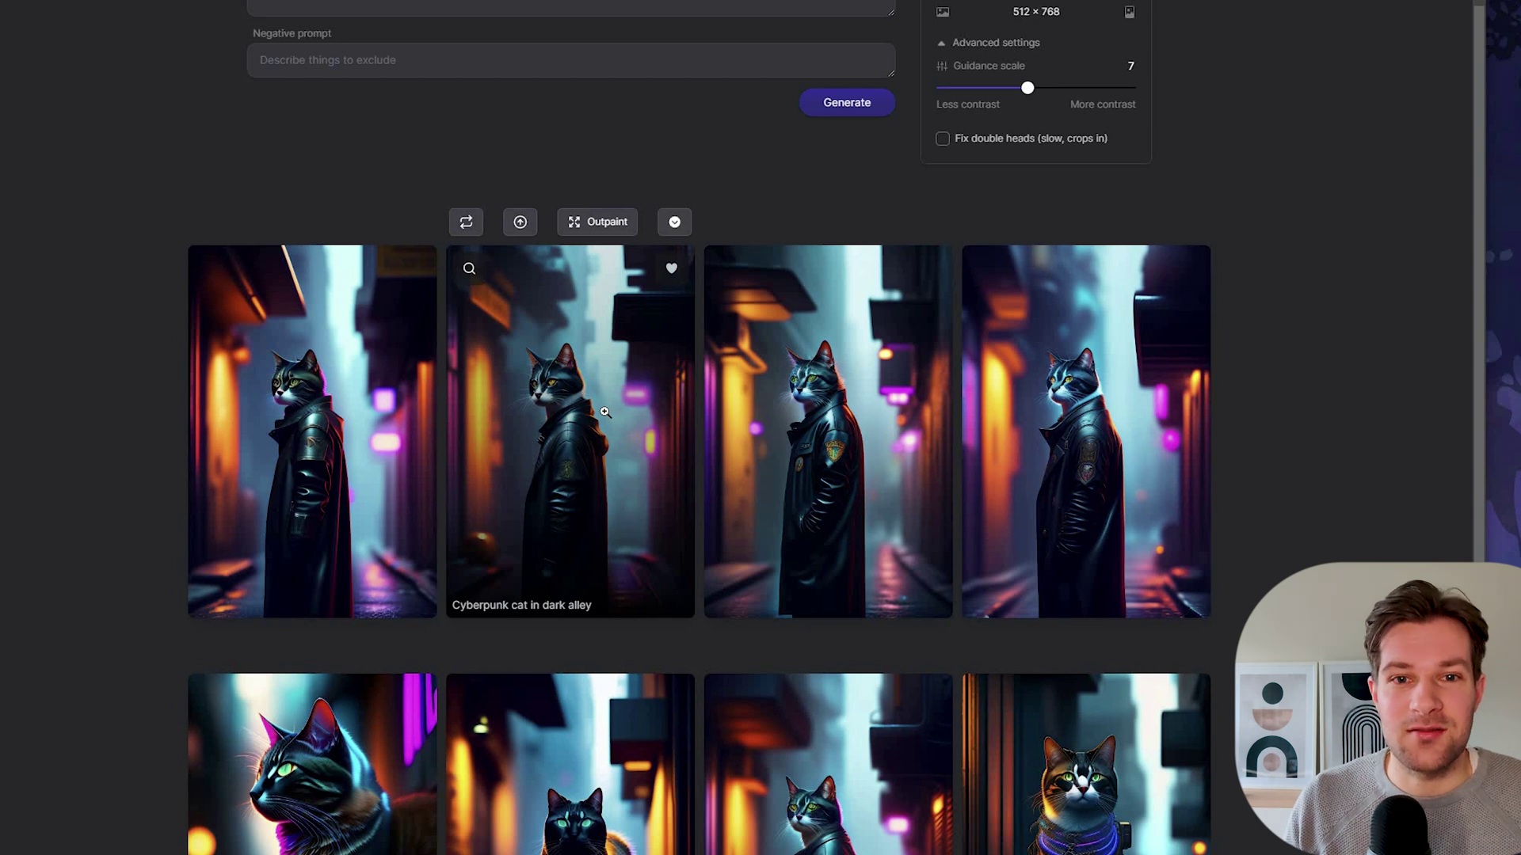
Step: Upscale the second leather-coat variation and view it at full size
left_click(520, 223)
left_click(721, 466)
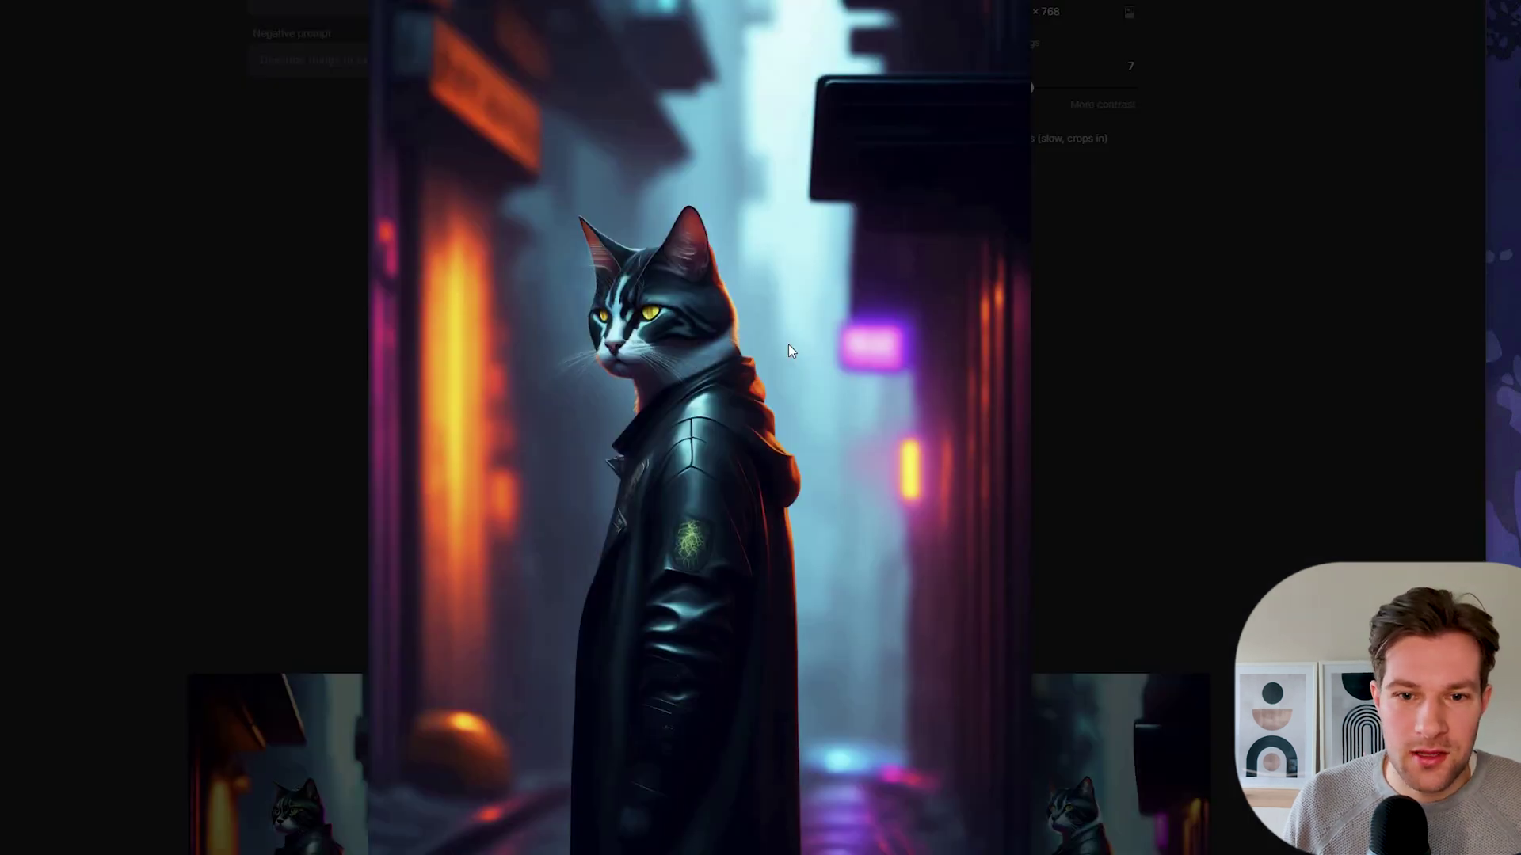
left_click(753, 370)
Step: Enlarge the third of the four outpainted alley scenes
scroll(697, 238, "up", 2)
mouse_move(683, 117)
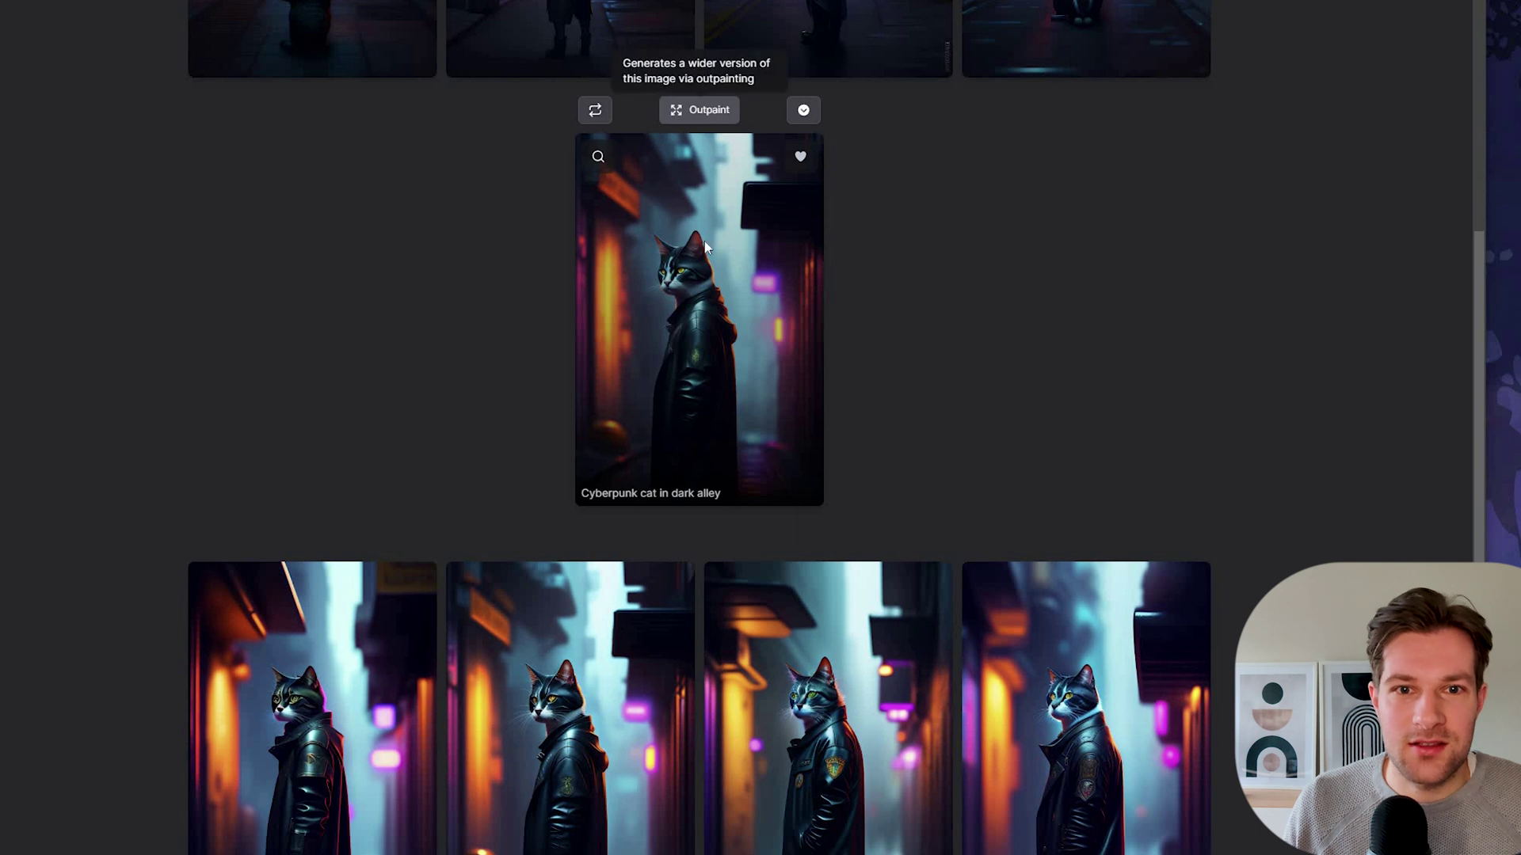
scroll(707, 248, "up", 5)
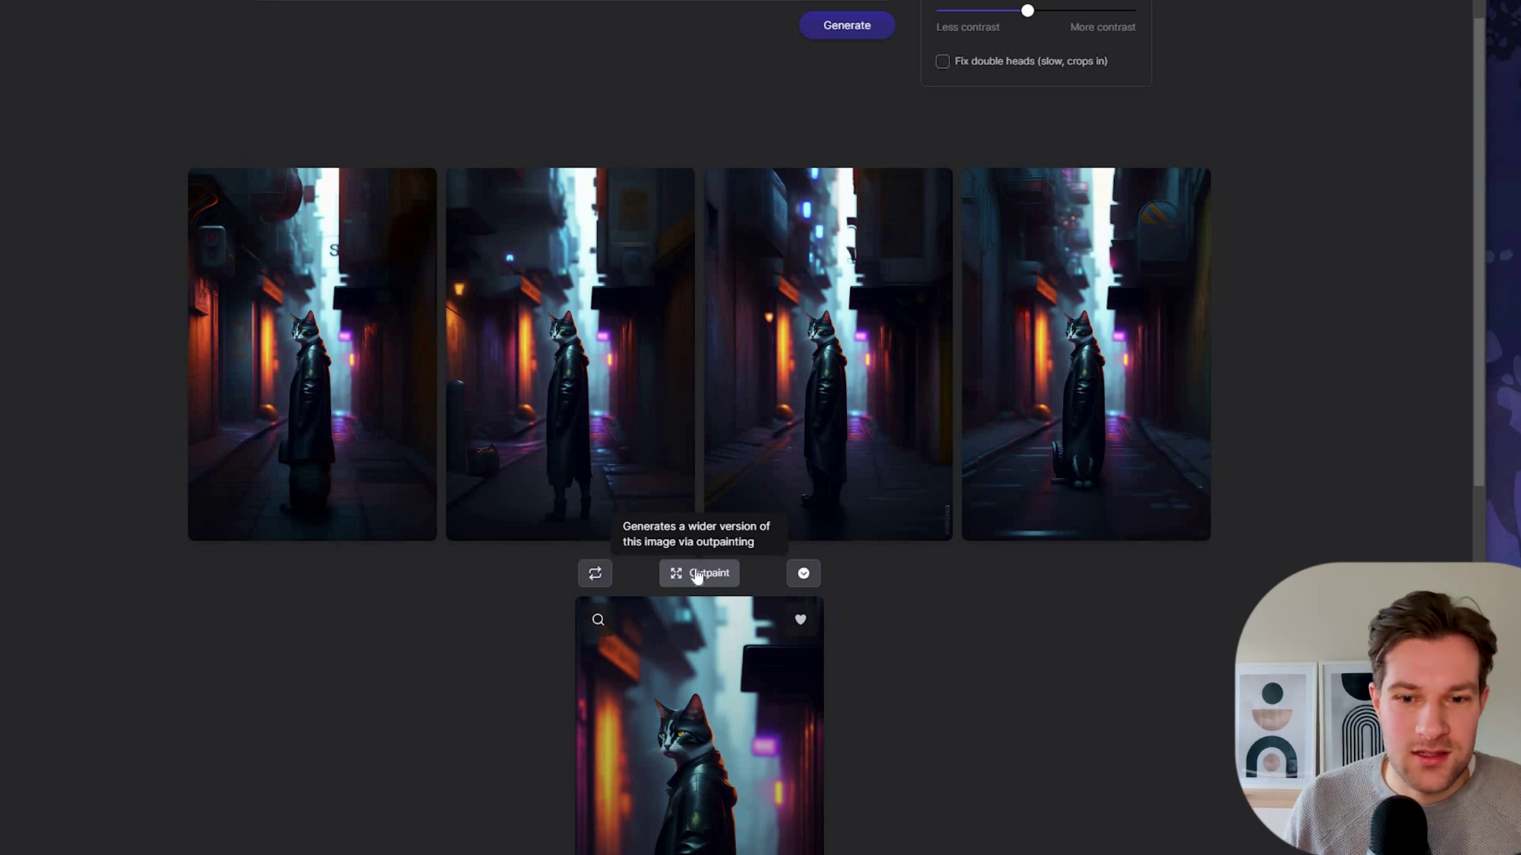
scroll(745, 674, "down", 2)
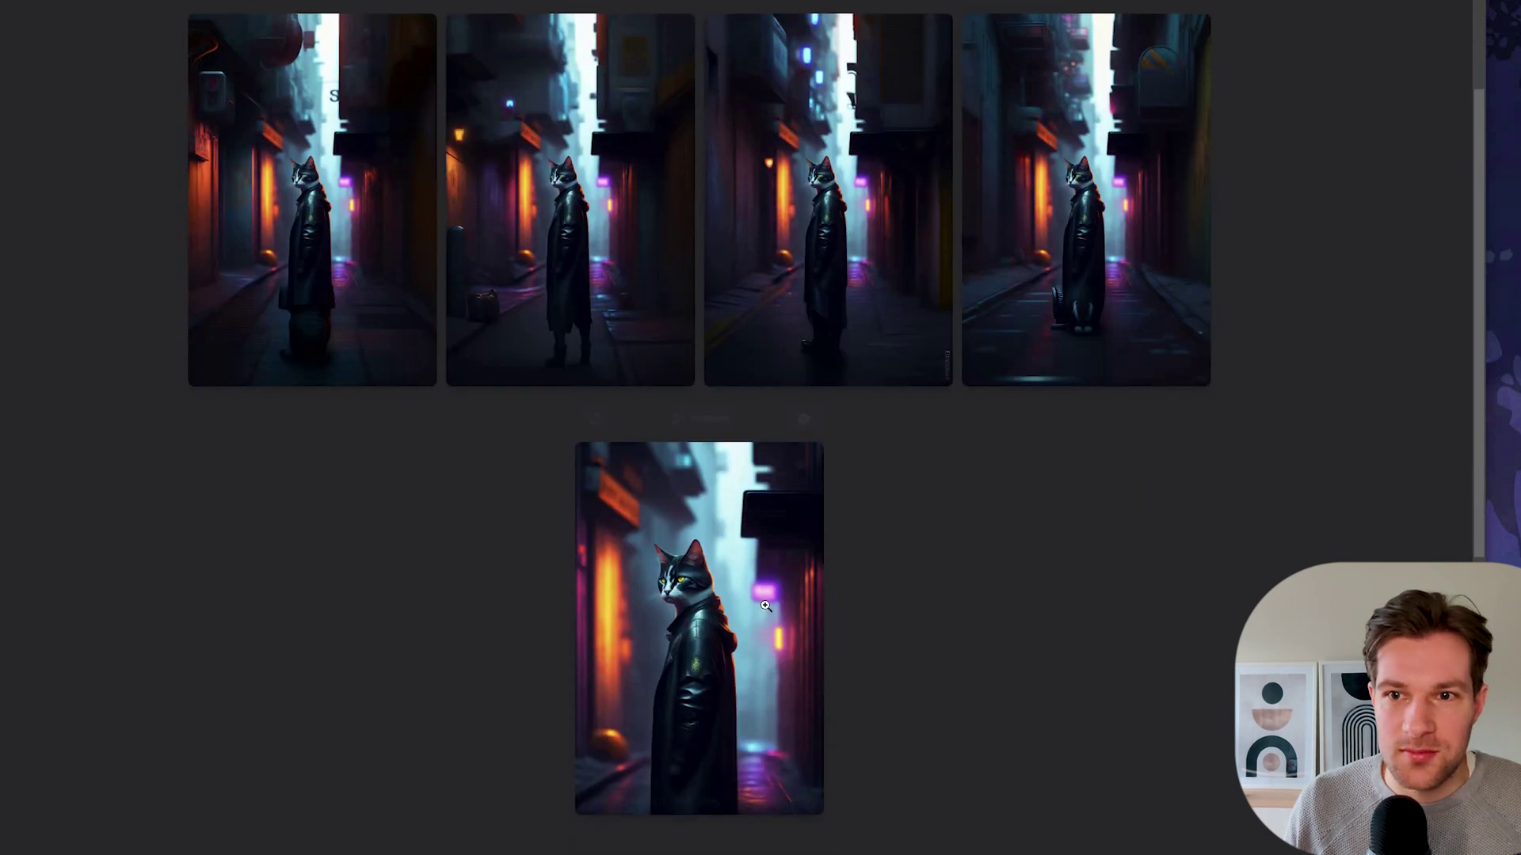
left_click(835, 281)
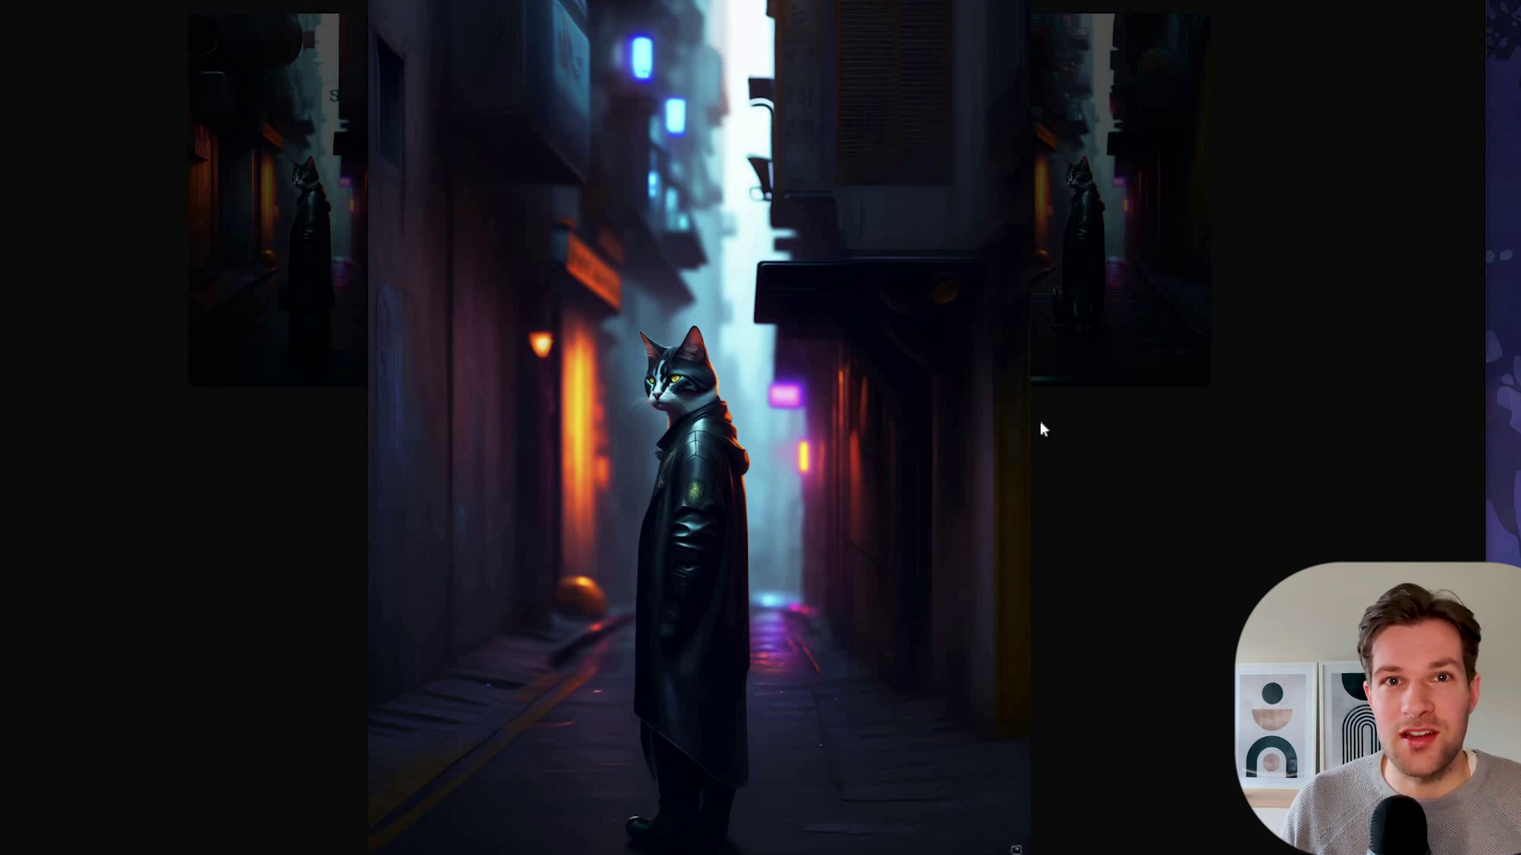
Step: Search for images similar to the upscaled cat and browse the 1,727 results
left_click(911, 441)
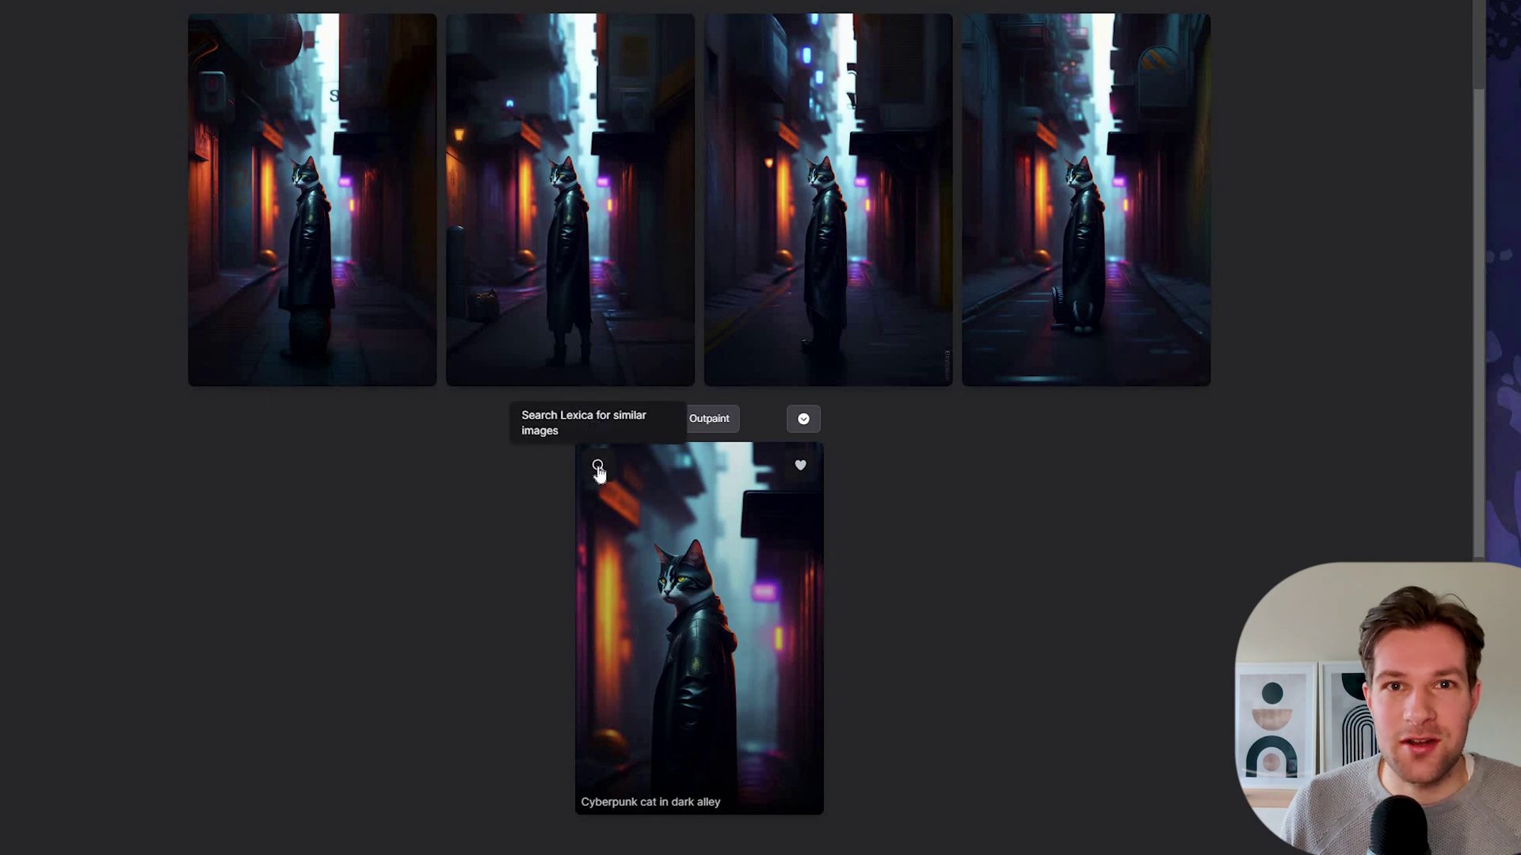
left_click(598, 467)
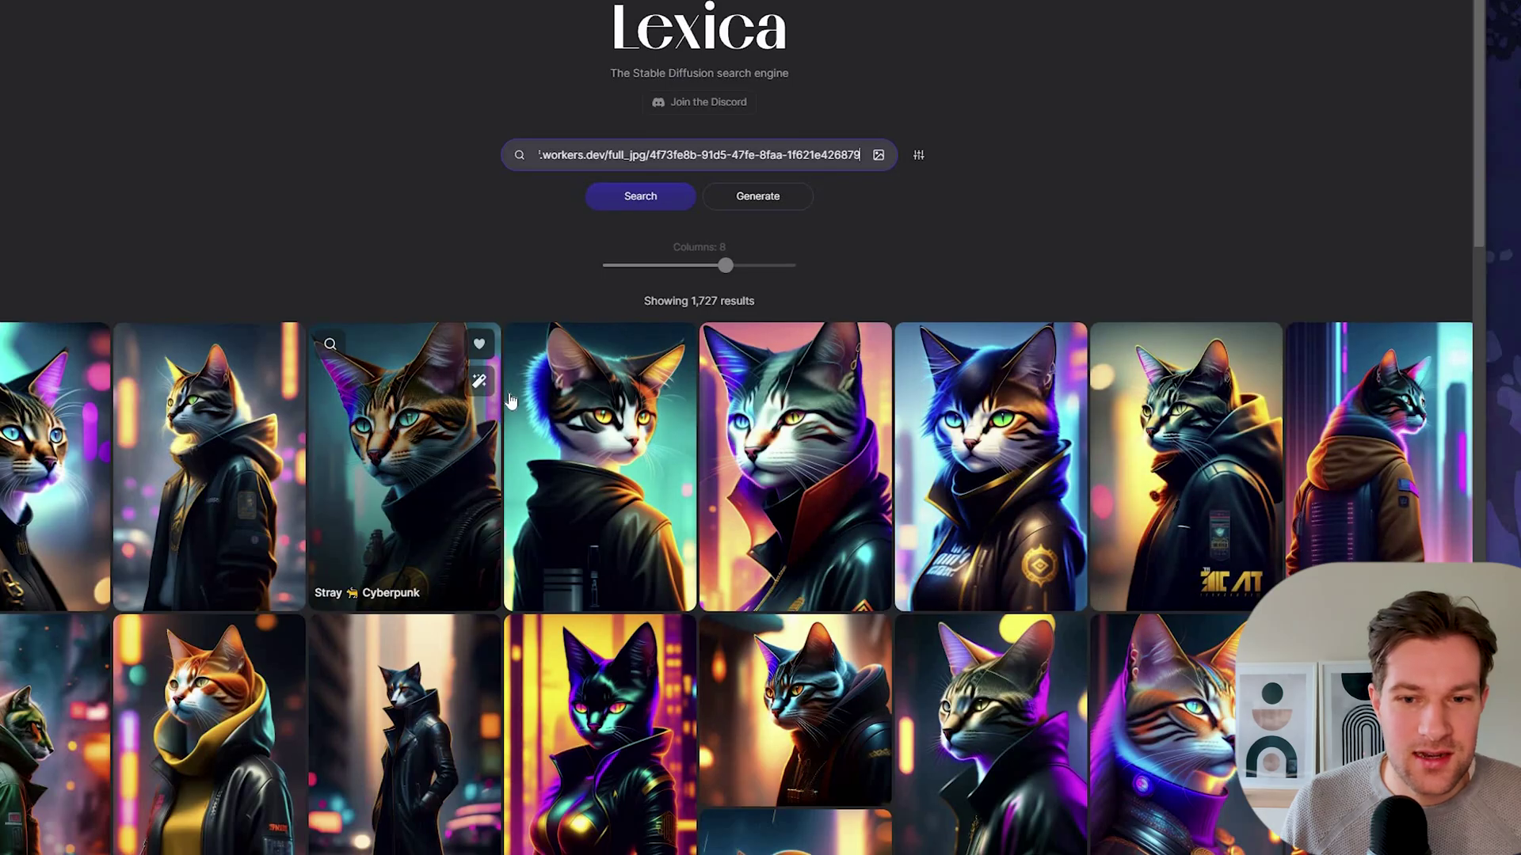
scroll(510, 402, "down", 4)
scroll(509, 402, "down", 7)
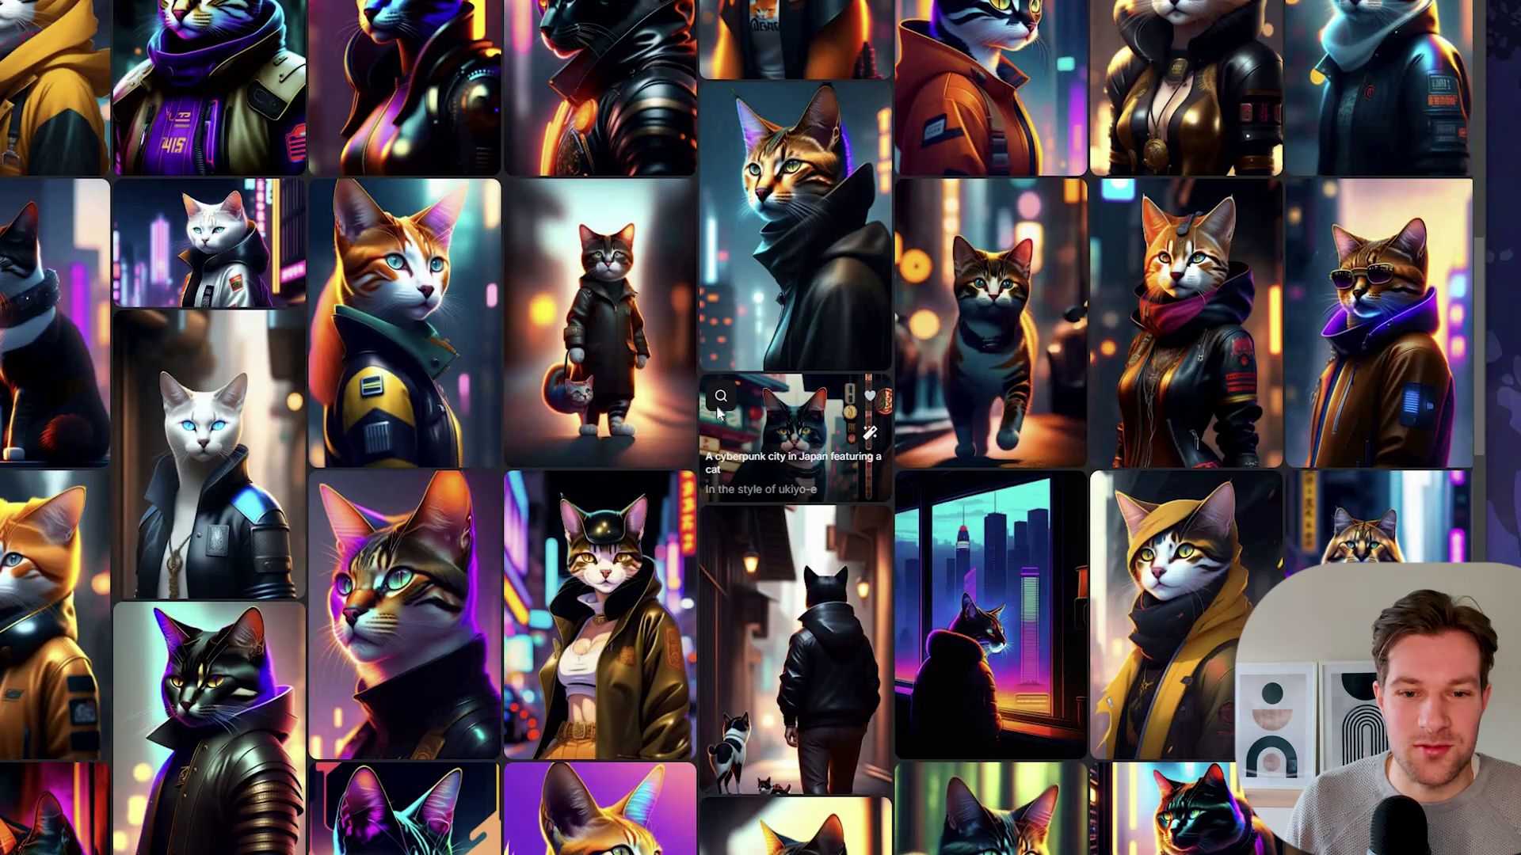
scroll(730, 409, "down", 4)
scroll(736, 418, "up", 15)
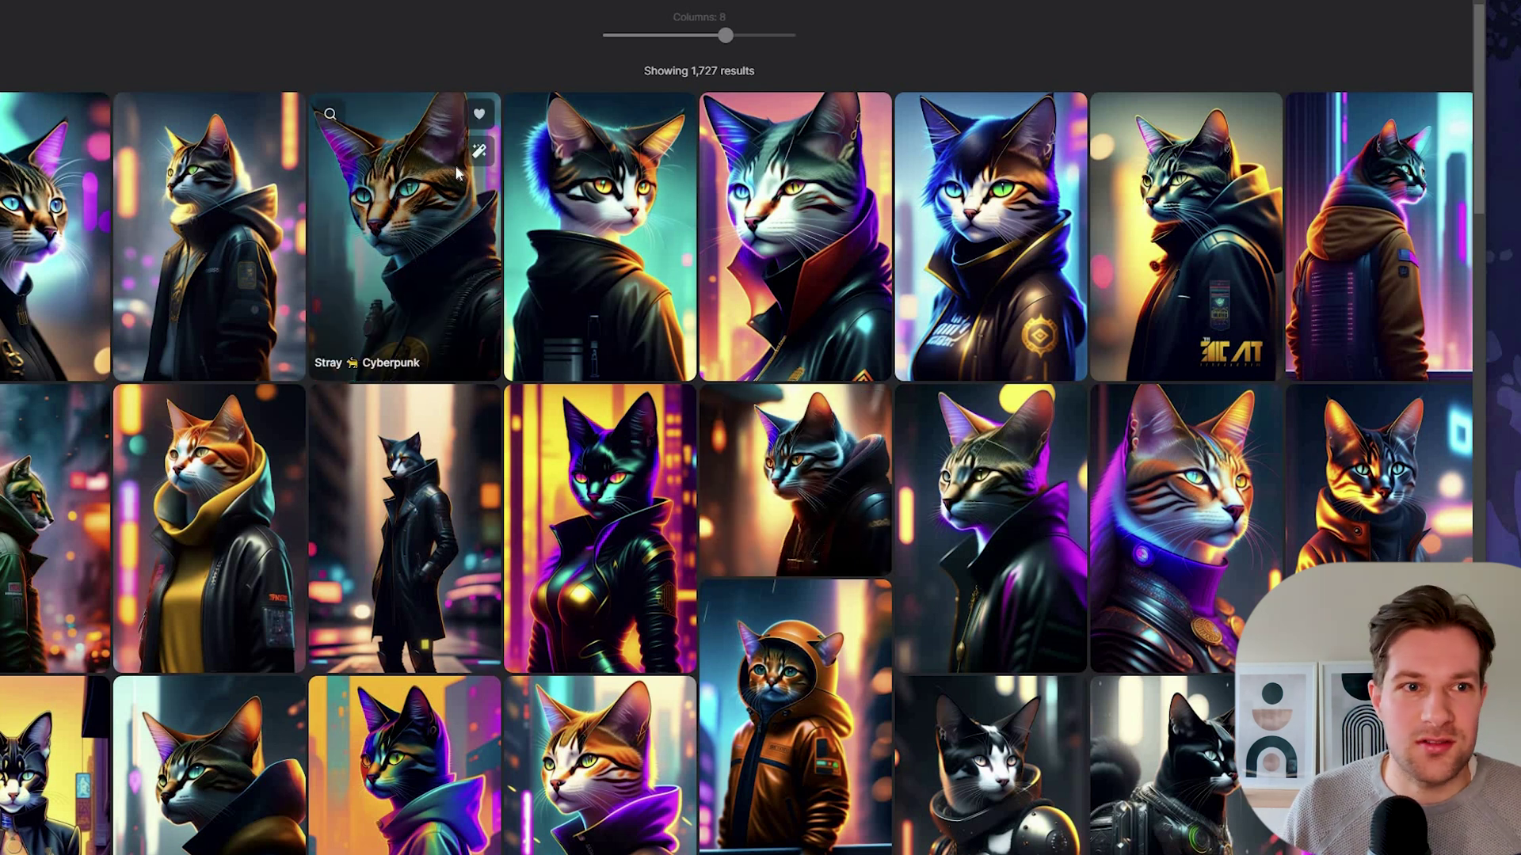
Step: Browse the home feed and open the headphone woman image's details
scroll(884, 288, "up", 4)
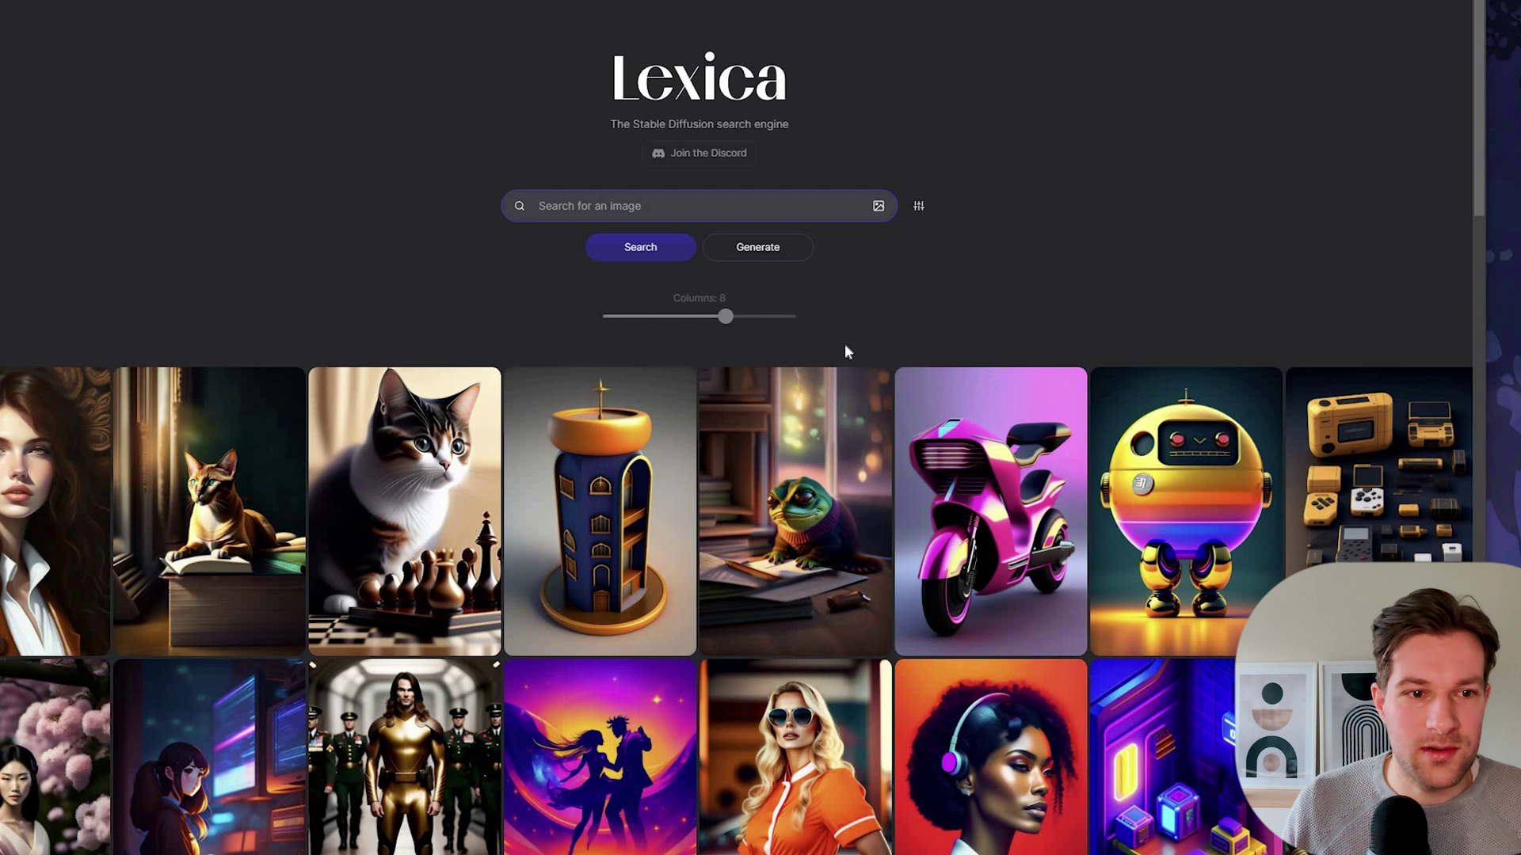
scroll(853, 360, "down", 5)
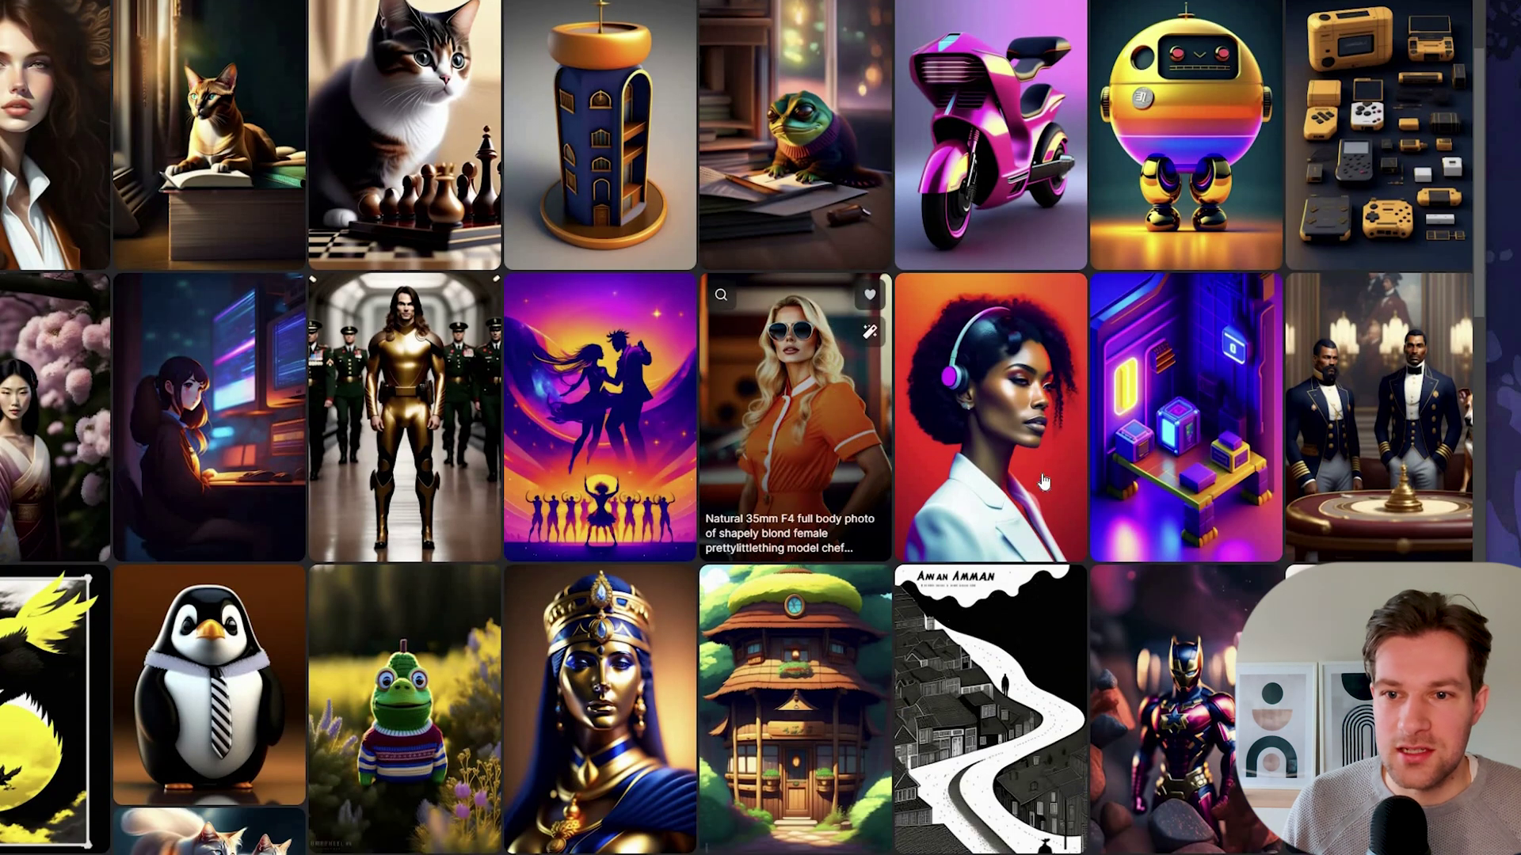
left_click(1047, 386)
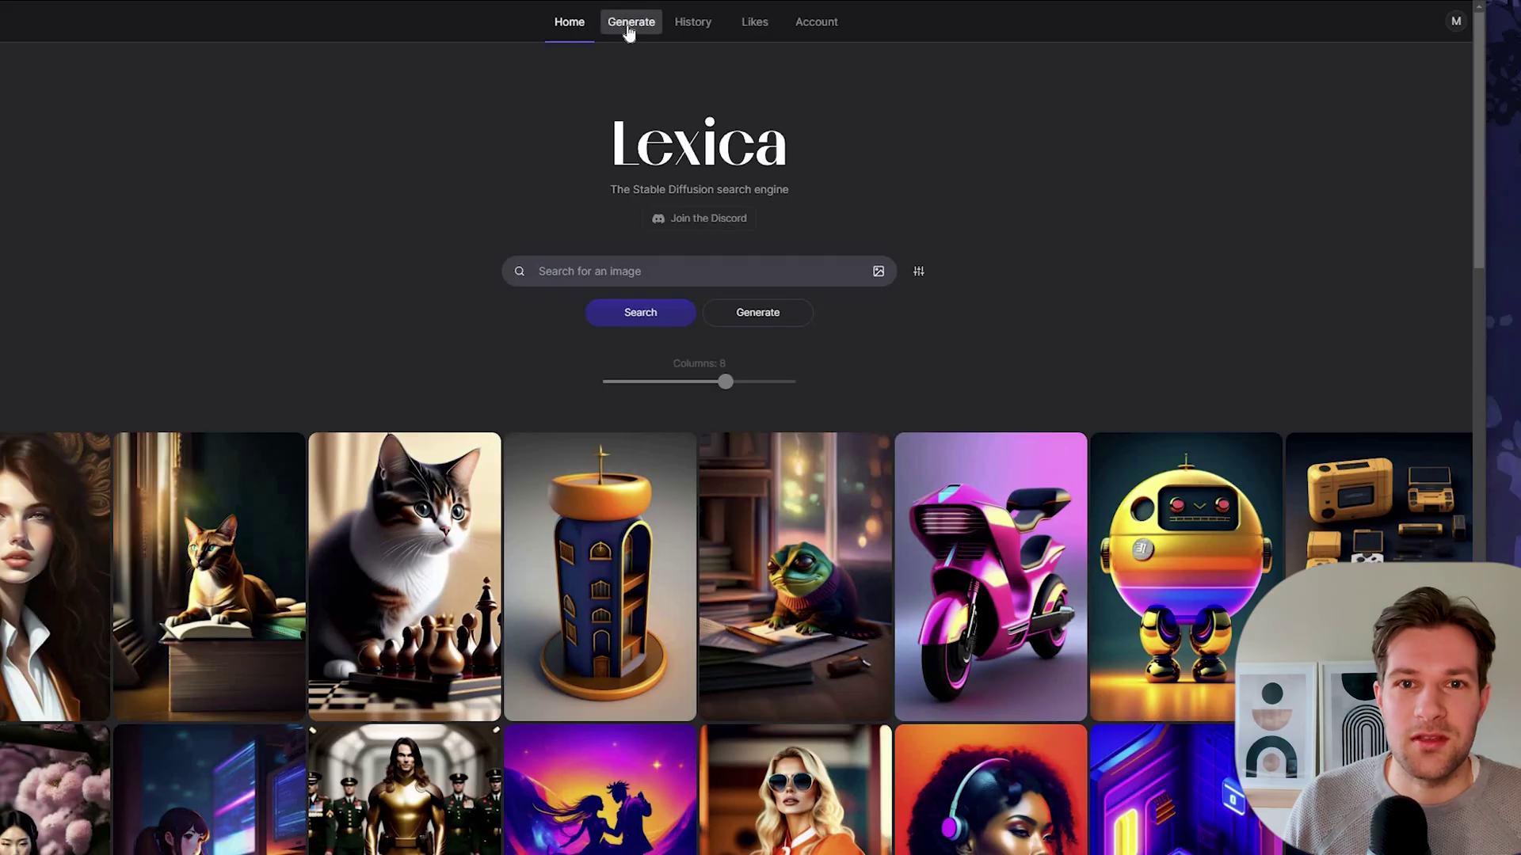
Step: Visit the Generate, History and Likes pages in turn
left_click(632, 21)
left_click(683, 30)
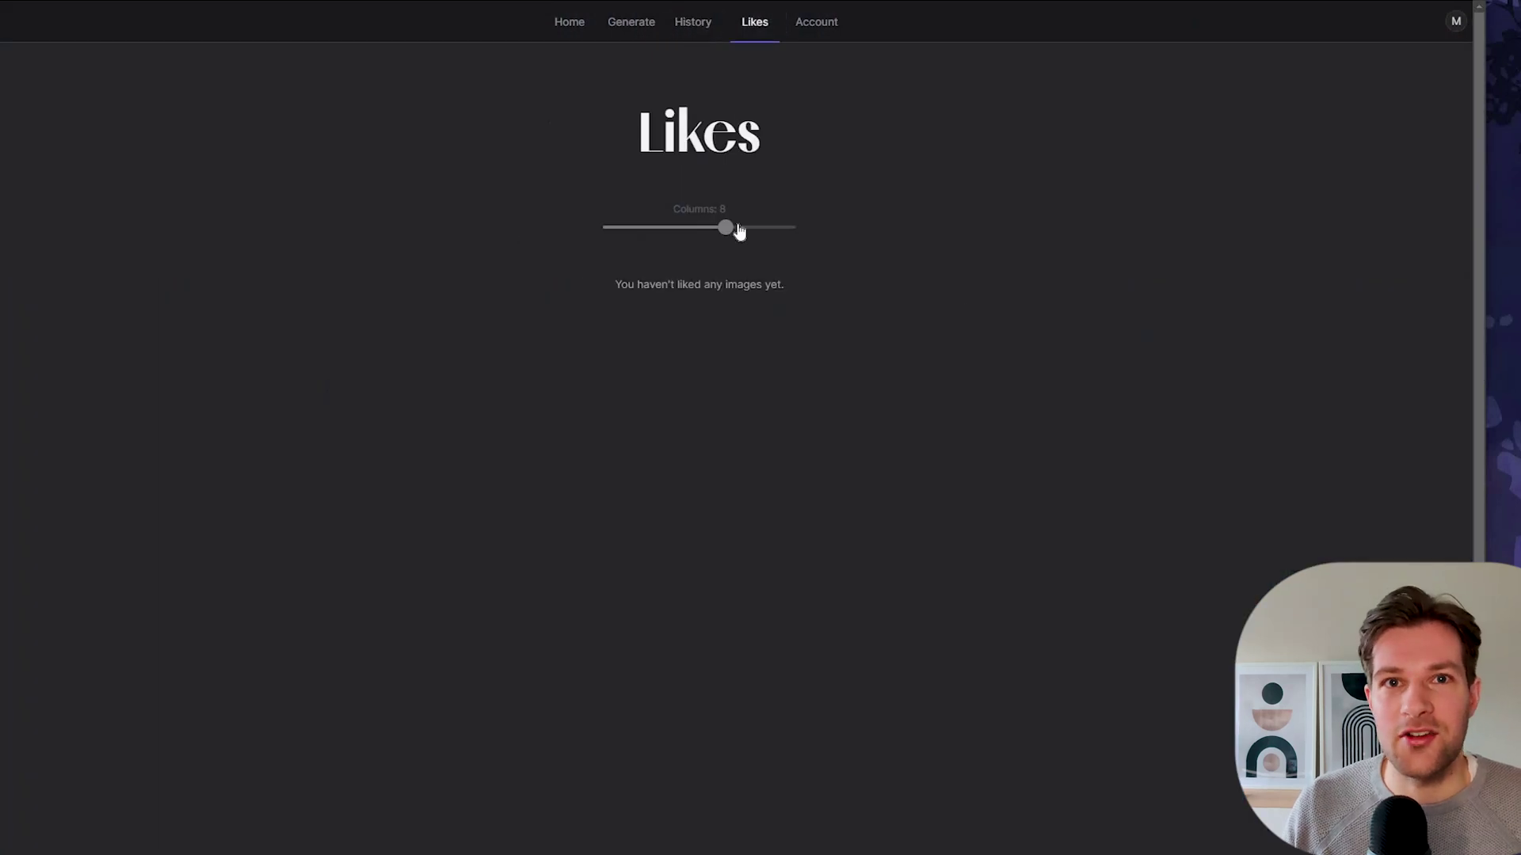
left_click(737, 228)
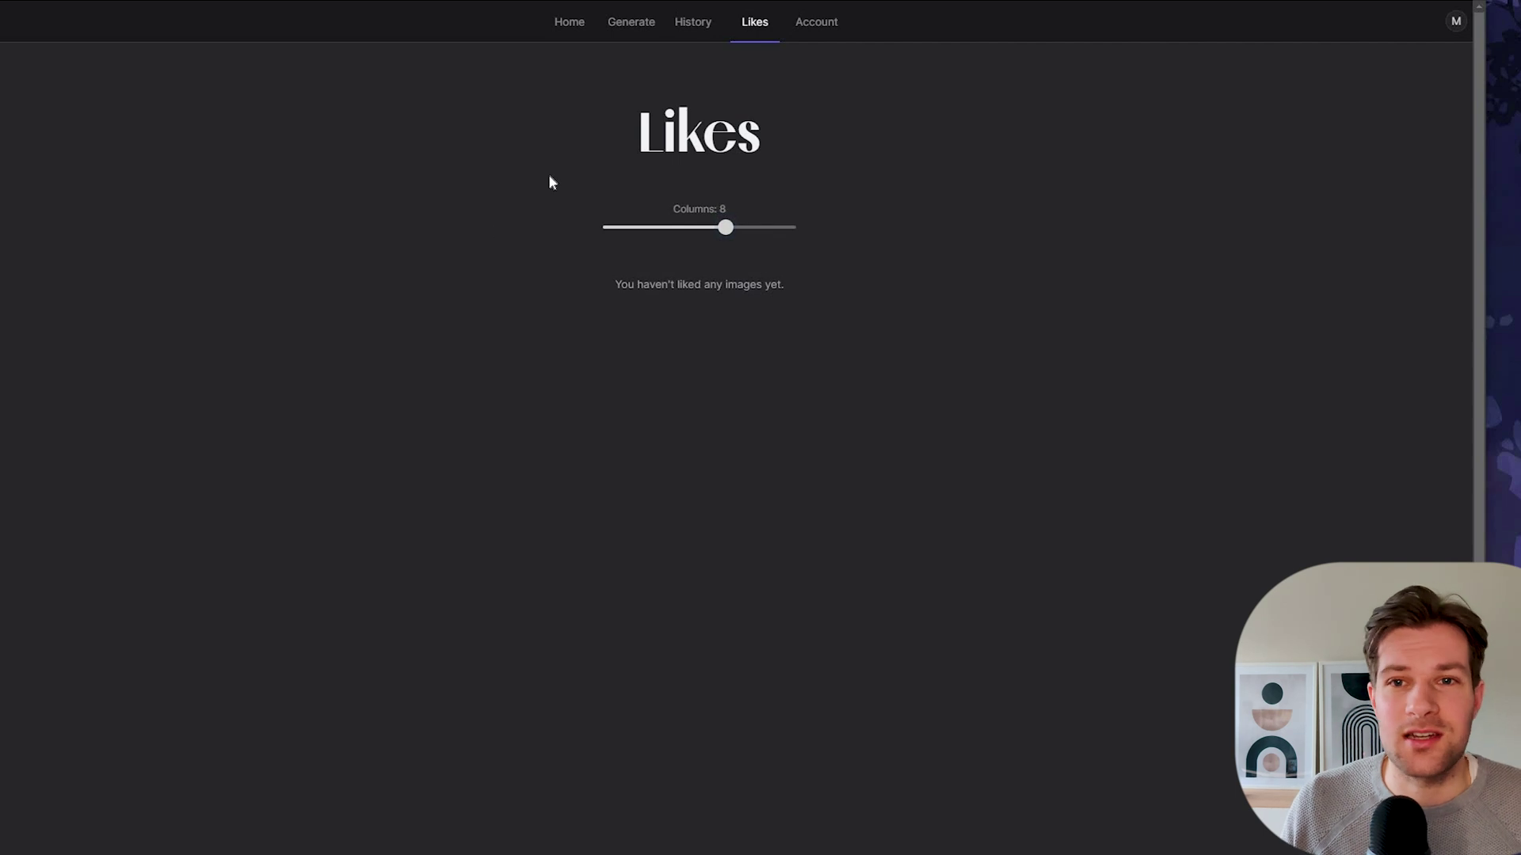
Step: Show monthly plan prices (Starter $10, Pro $30, Max $60) and highlight the plan-limits FAQ
left_click(817, 22)
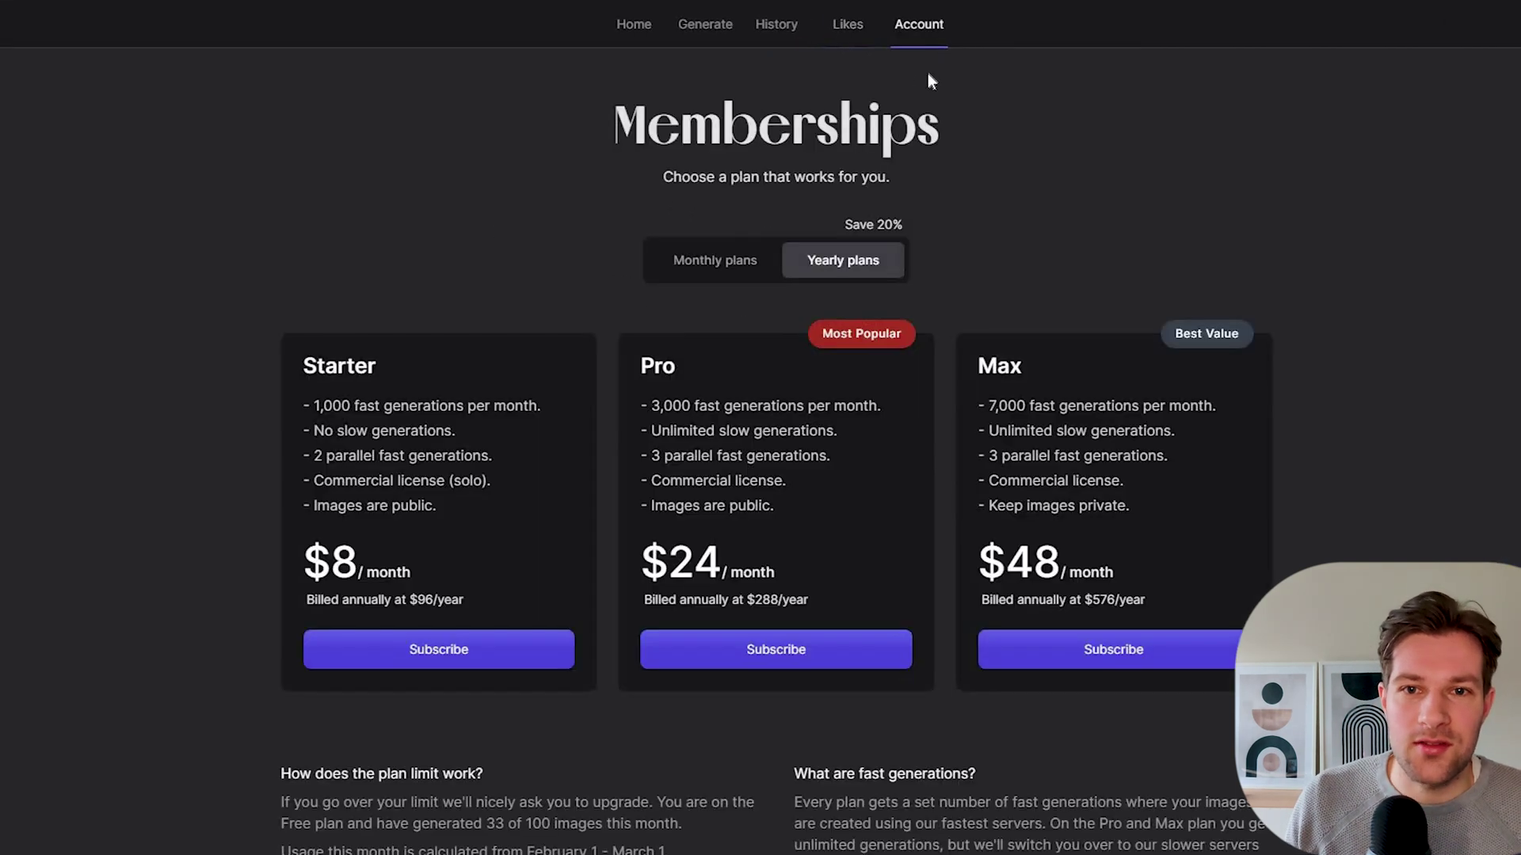
left_click(710, 269)
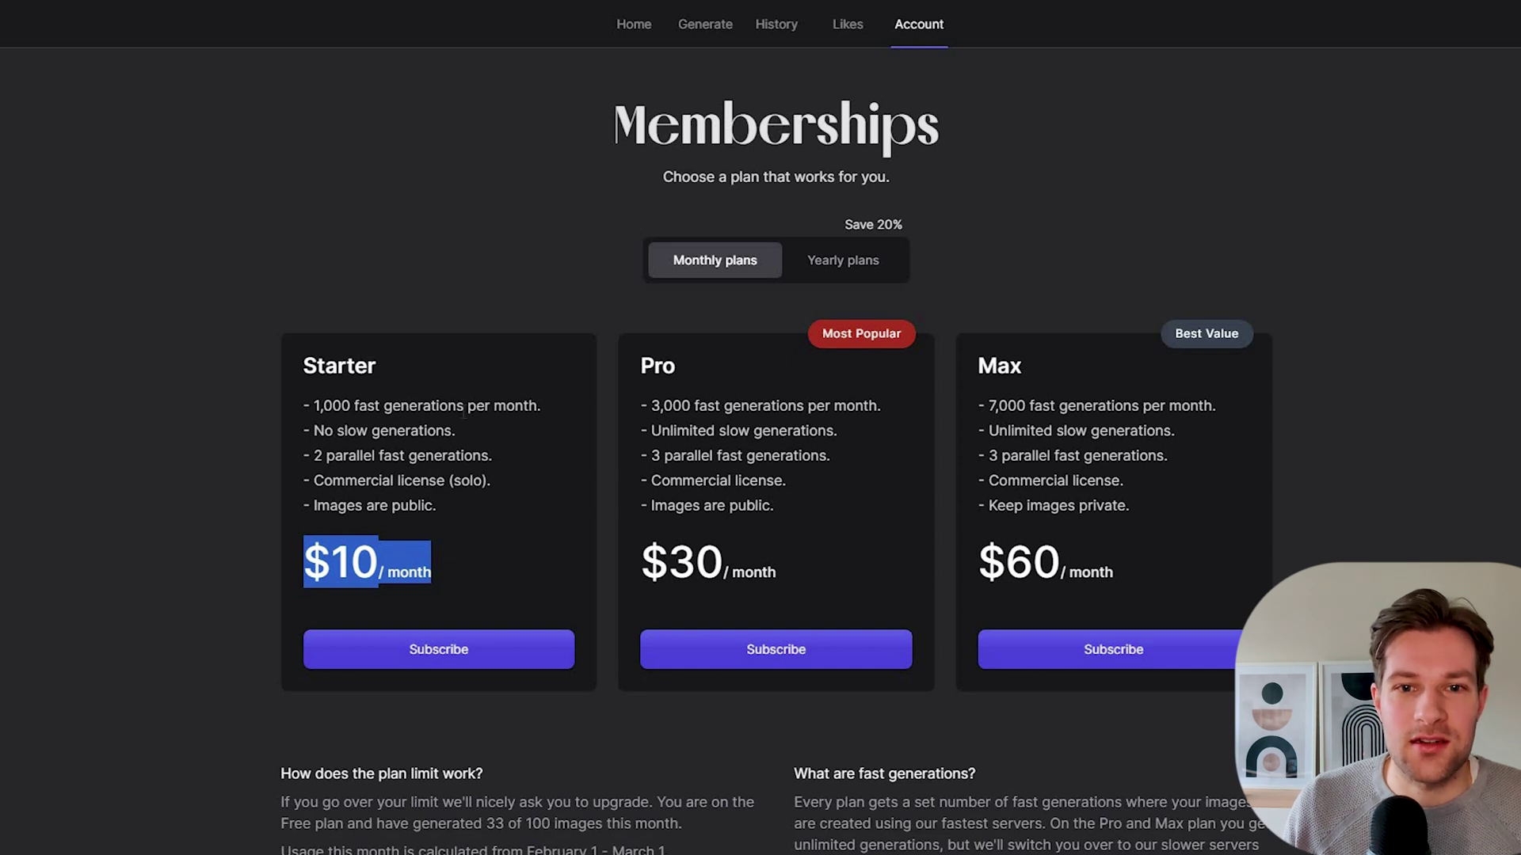
scroll(510, 426, "down", 2)
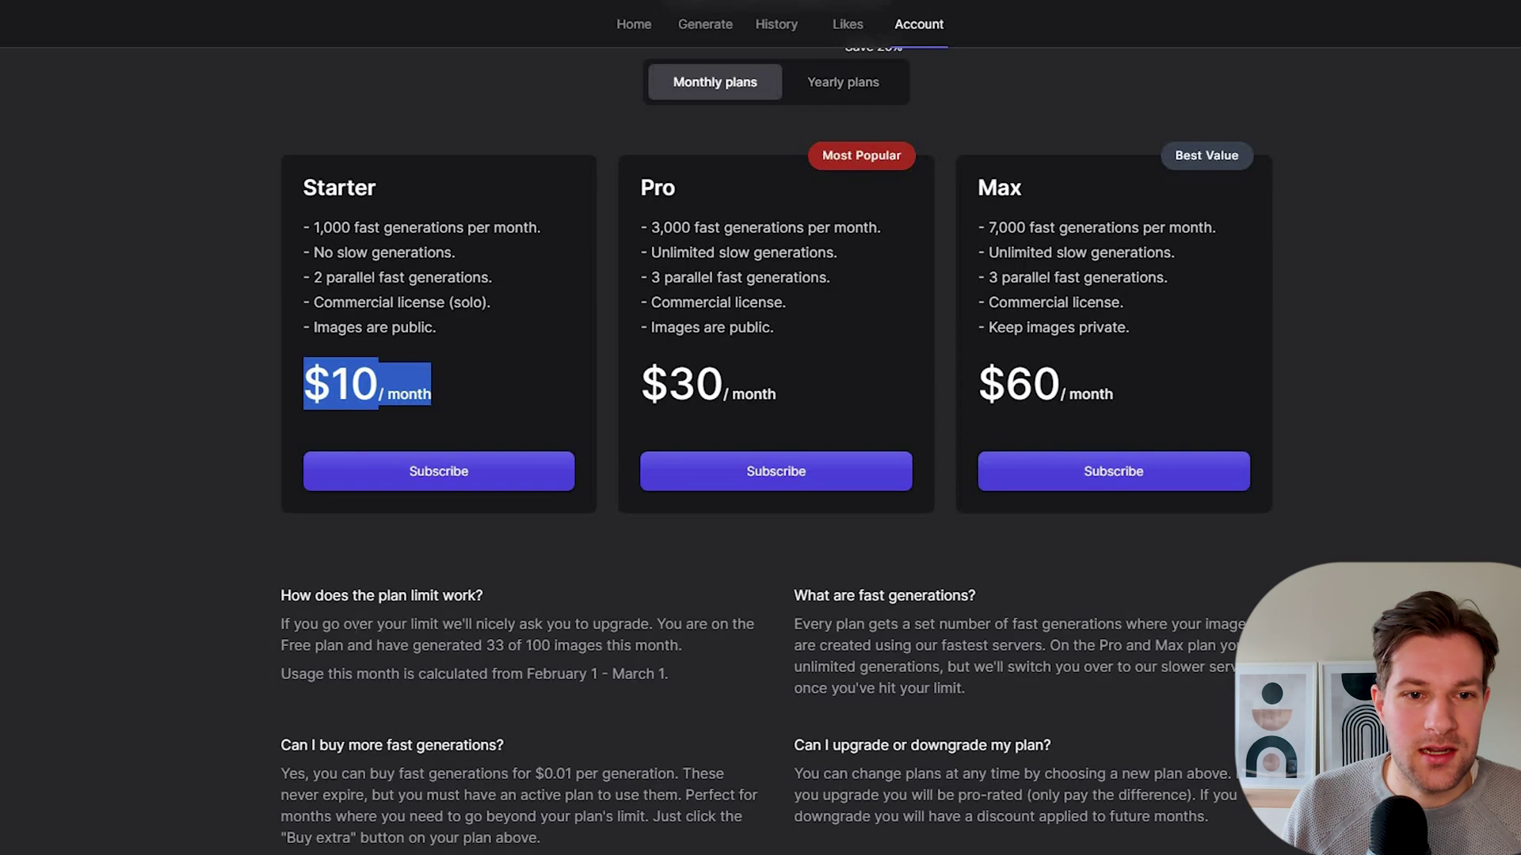
left_click_drag(282, 595, 669, 674)
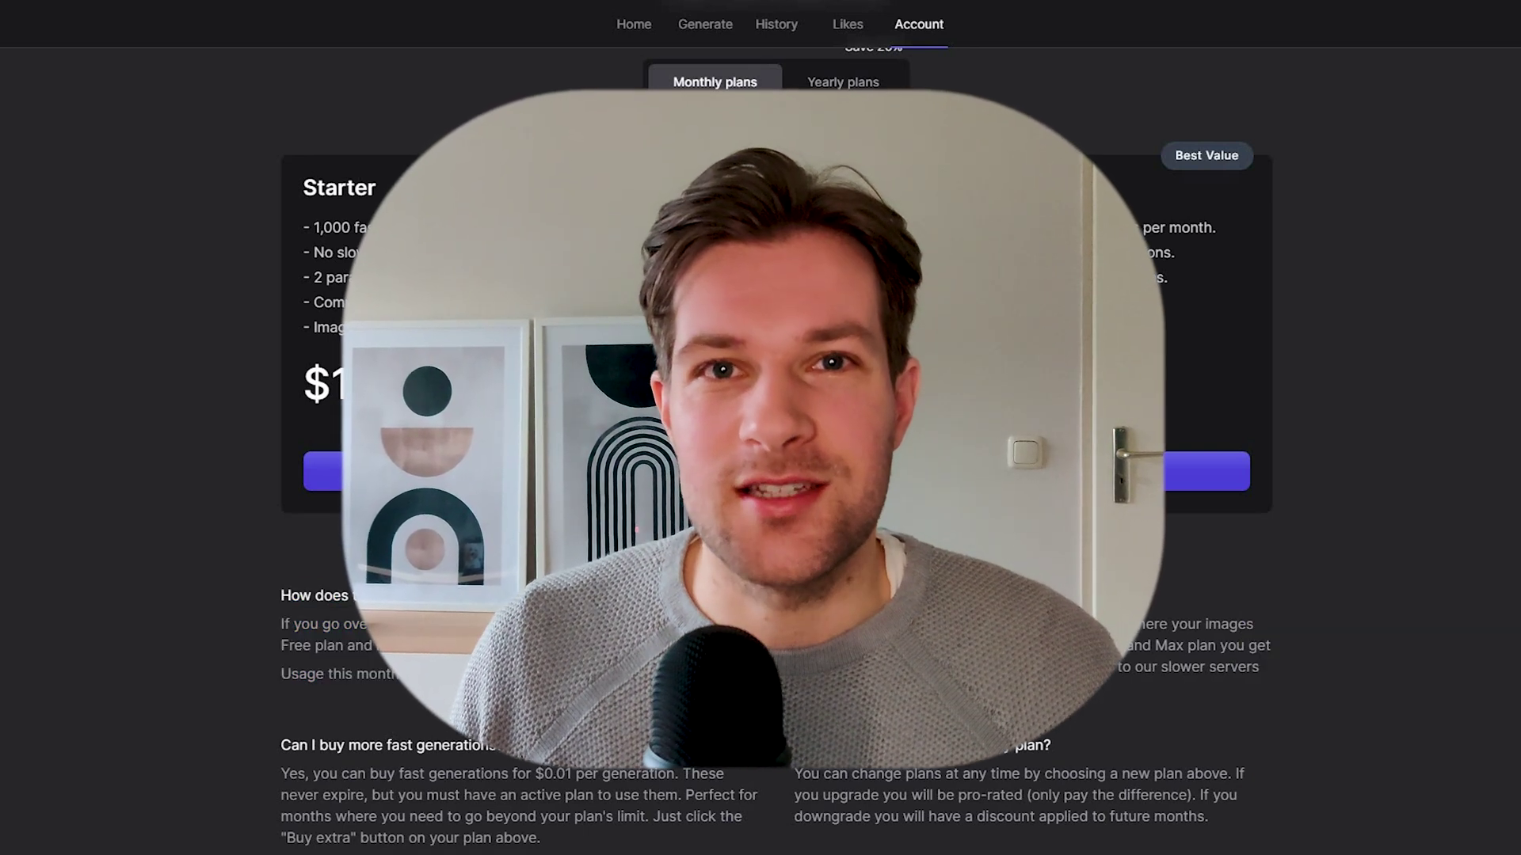
scroll(639, 412, "up", 3)
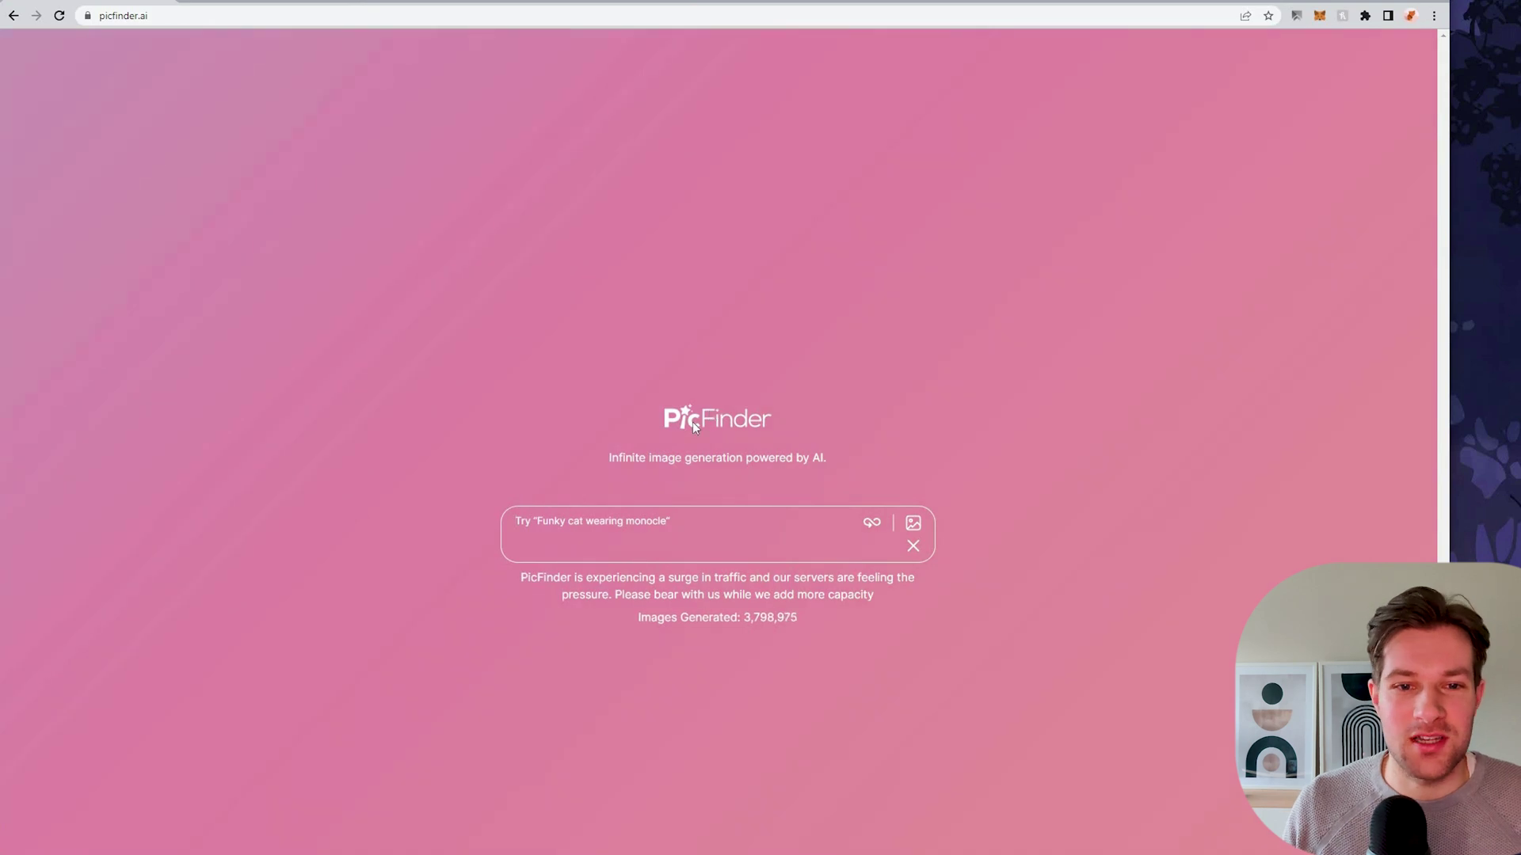
Step: Generate PicFinder images from the prompt 'cyberpunk cat in dark alley'
type("c")
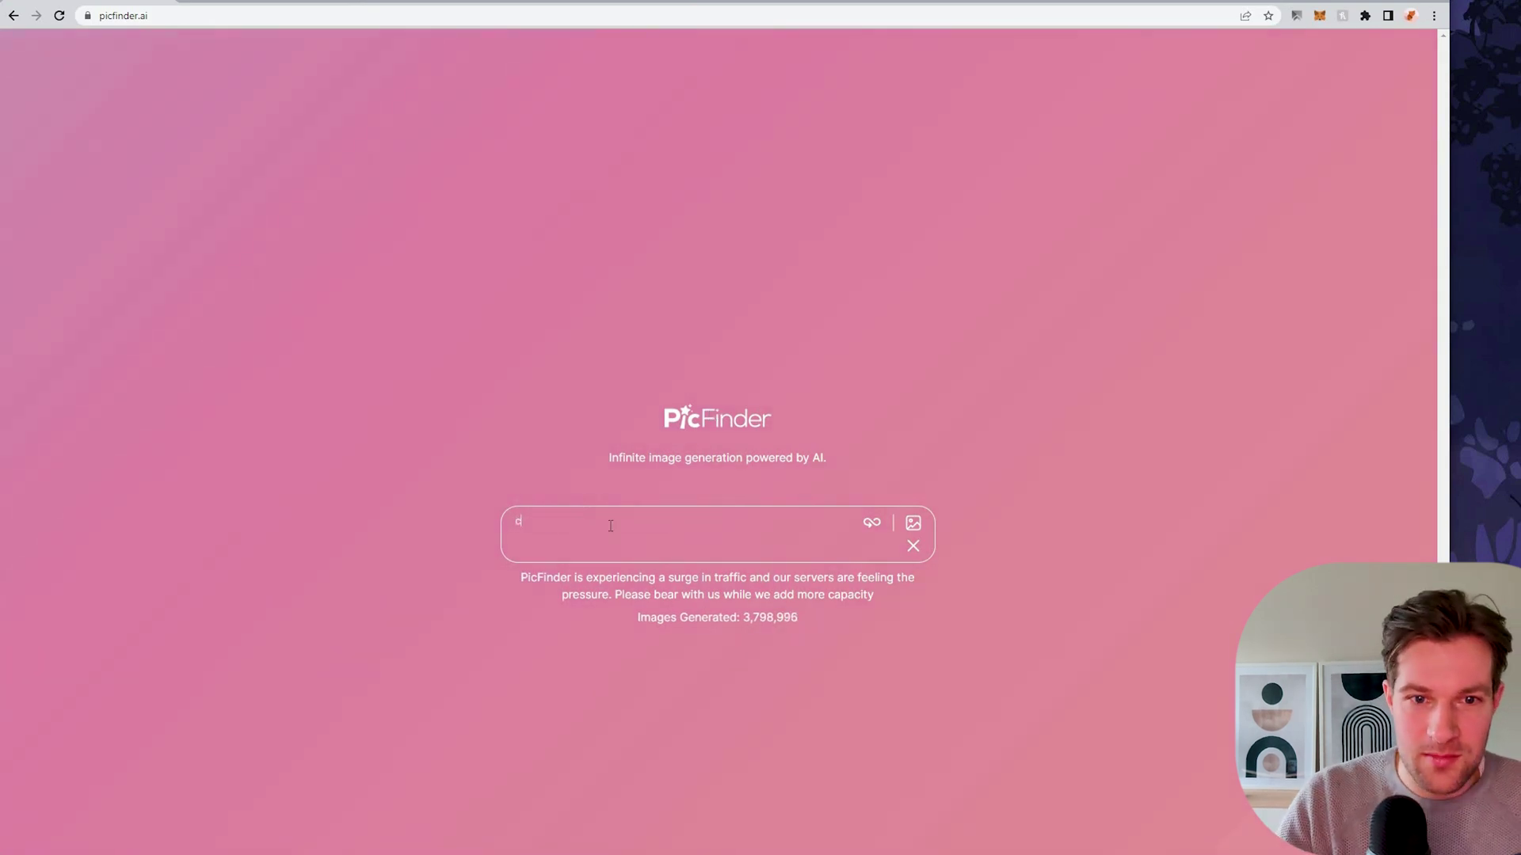
type("yberpunk cat in")
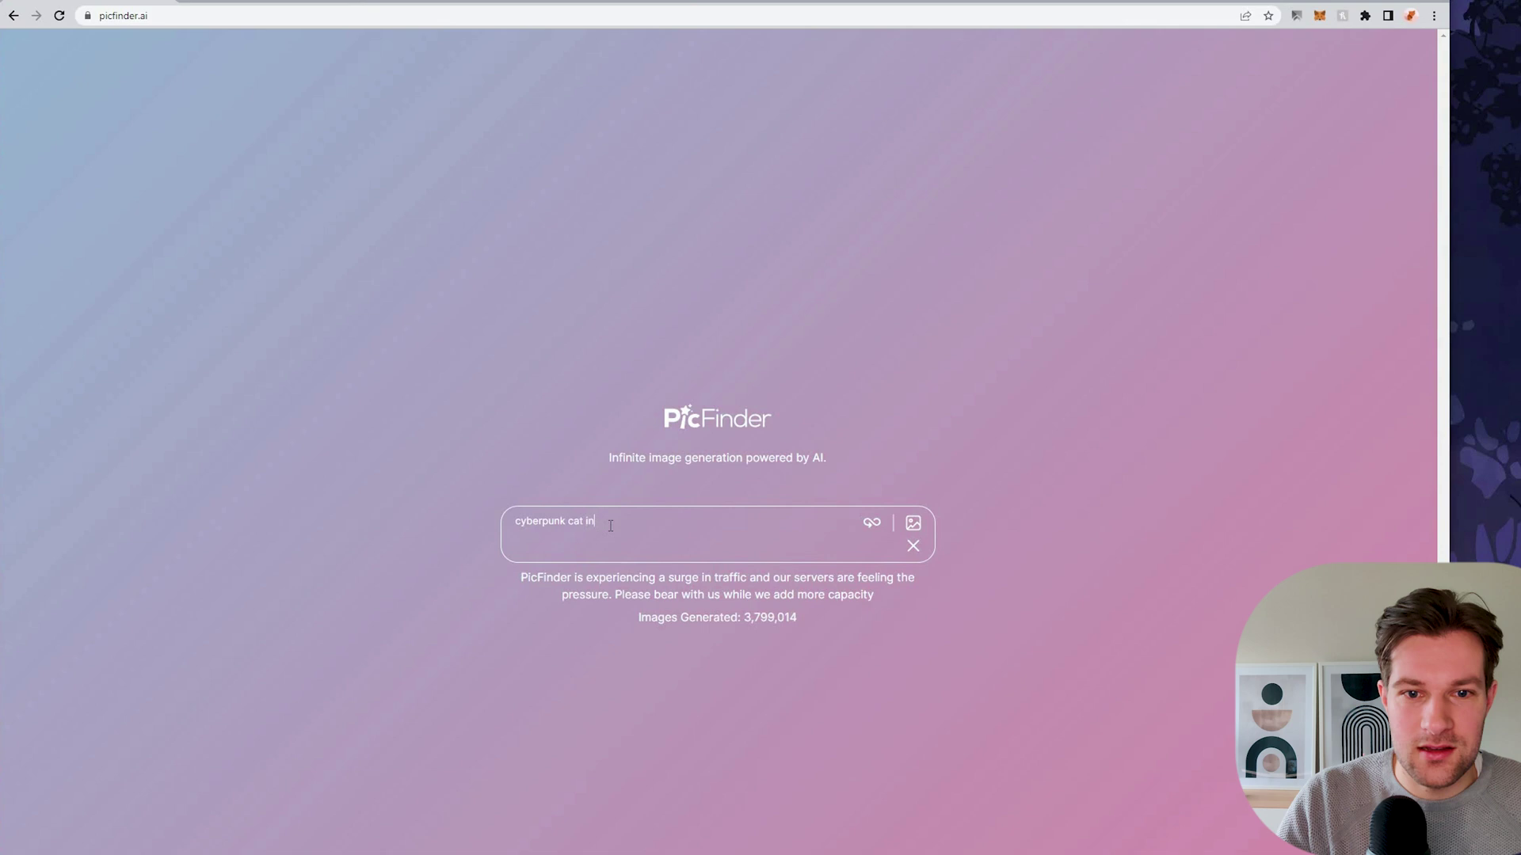
type(" dark alley")
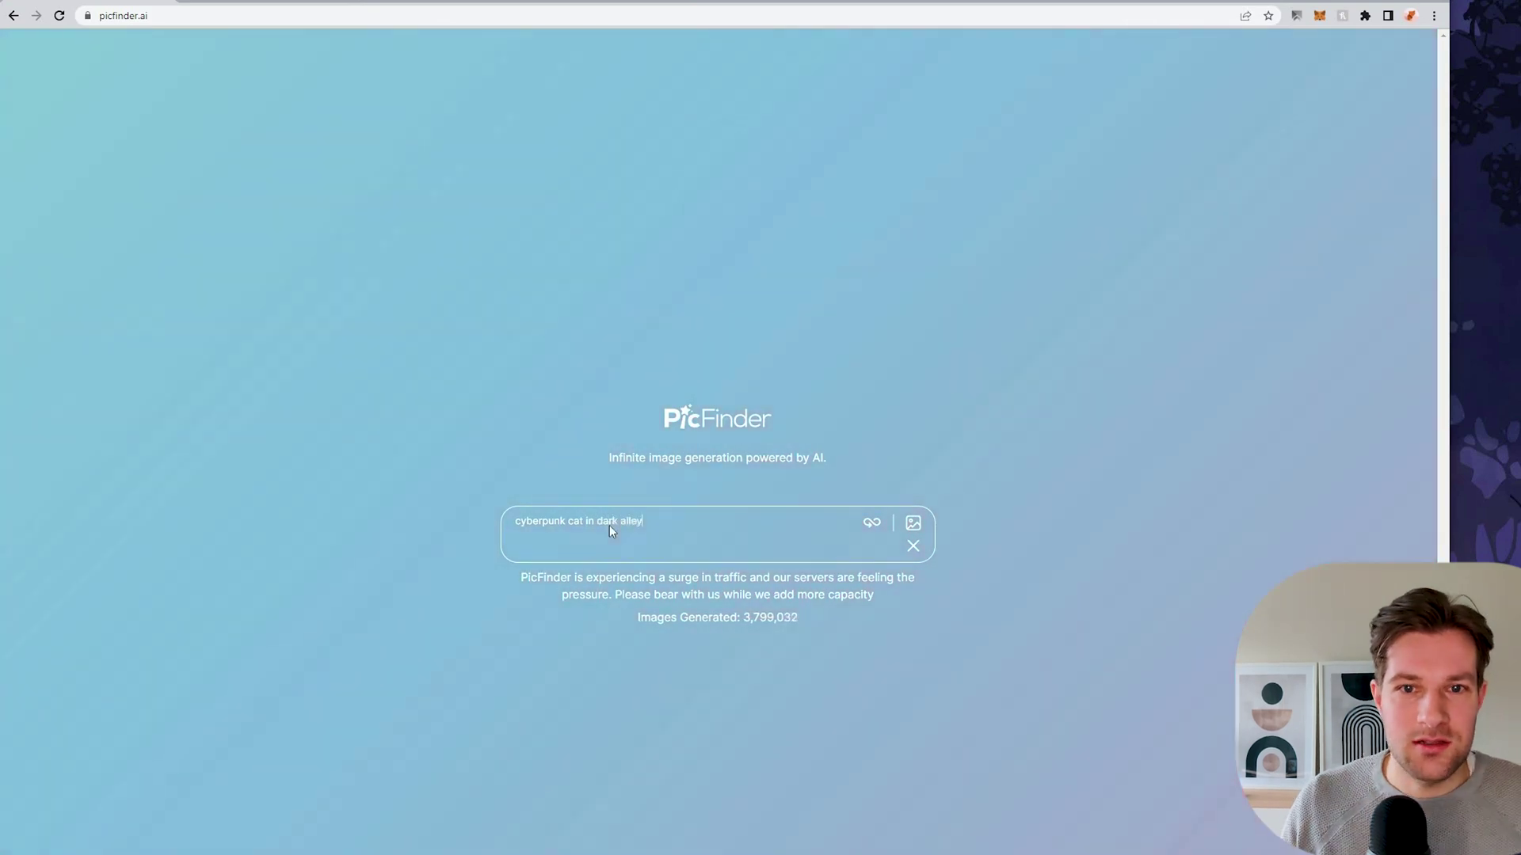
key("Return")
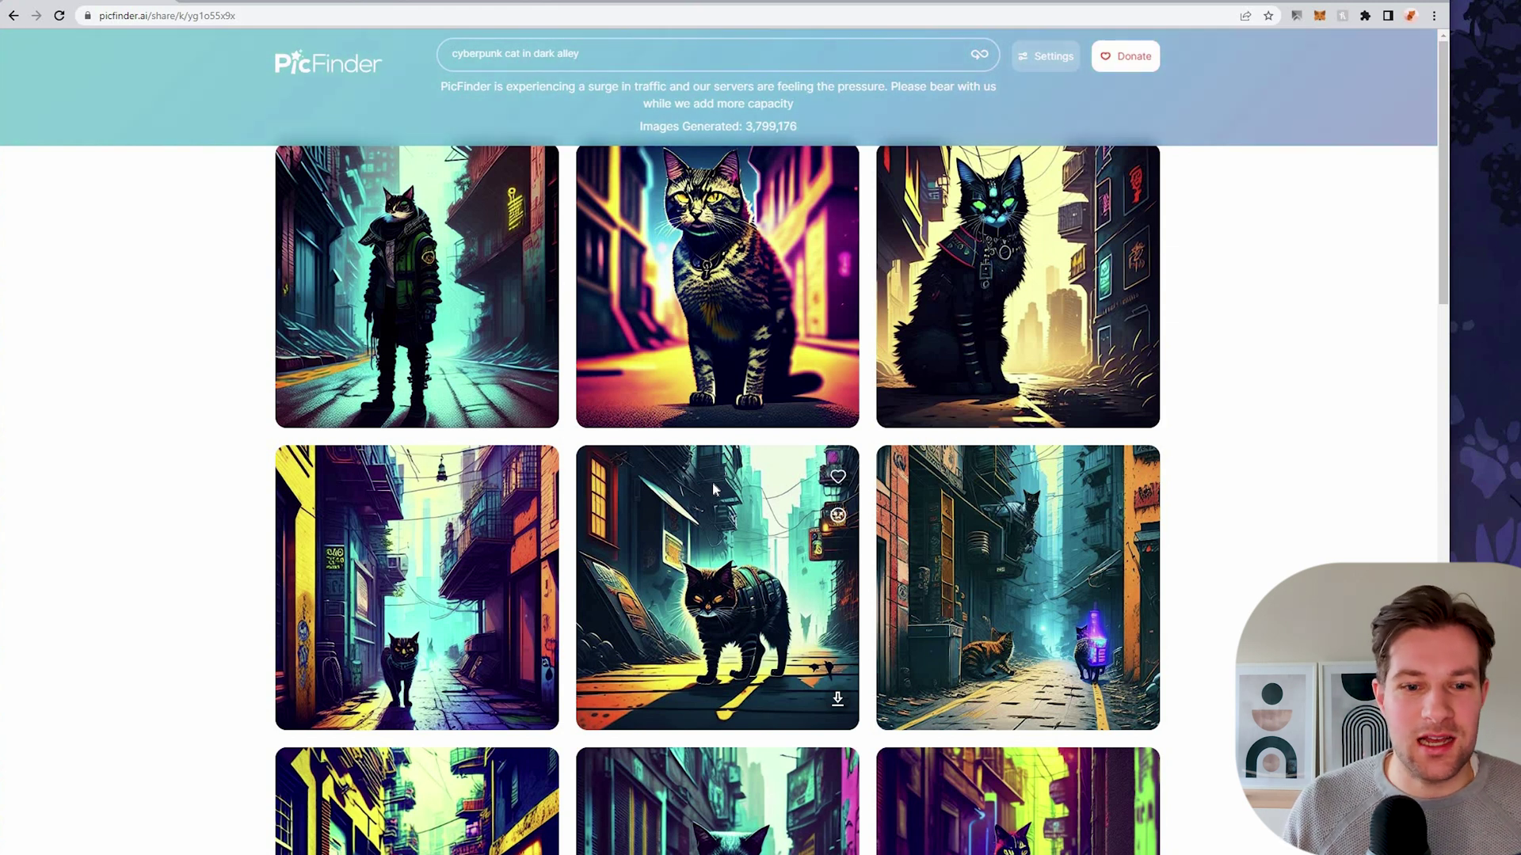
Step: Scroll the results and open the black cat in the teal-and-purple alley full size
scroll(485, 479, "down", 10)
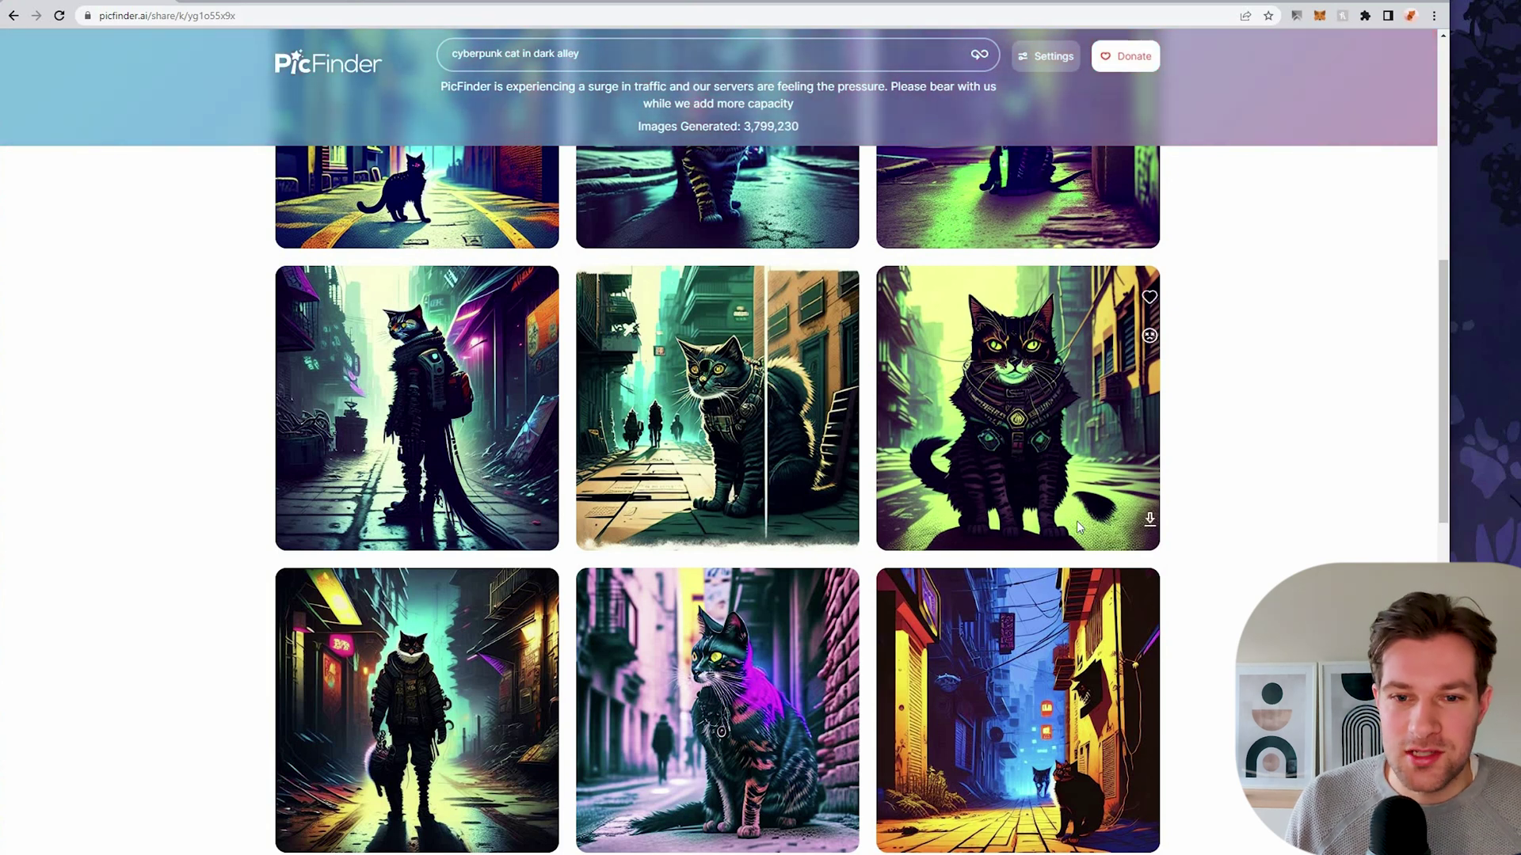
scroll(1076, 520, "down", 4)
scroll(728, 578, "down", 5)
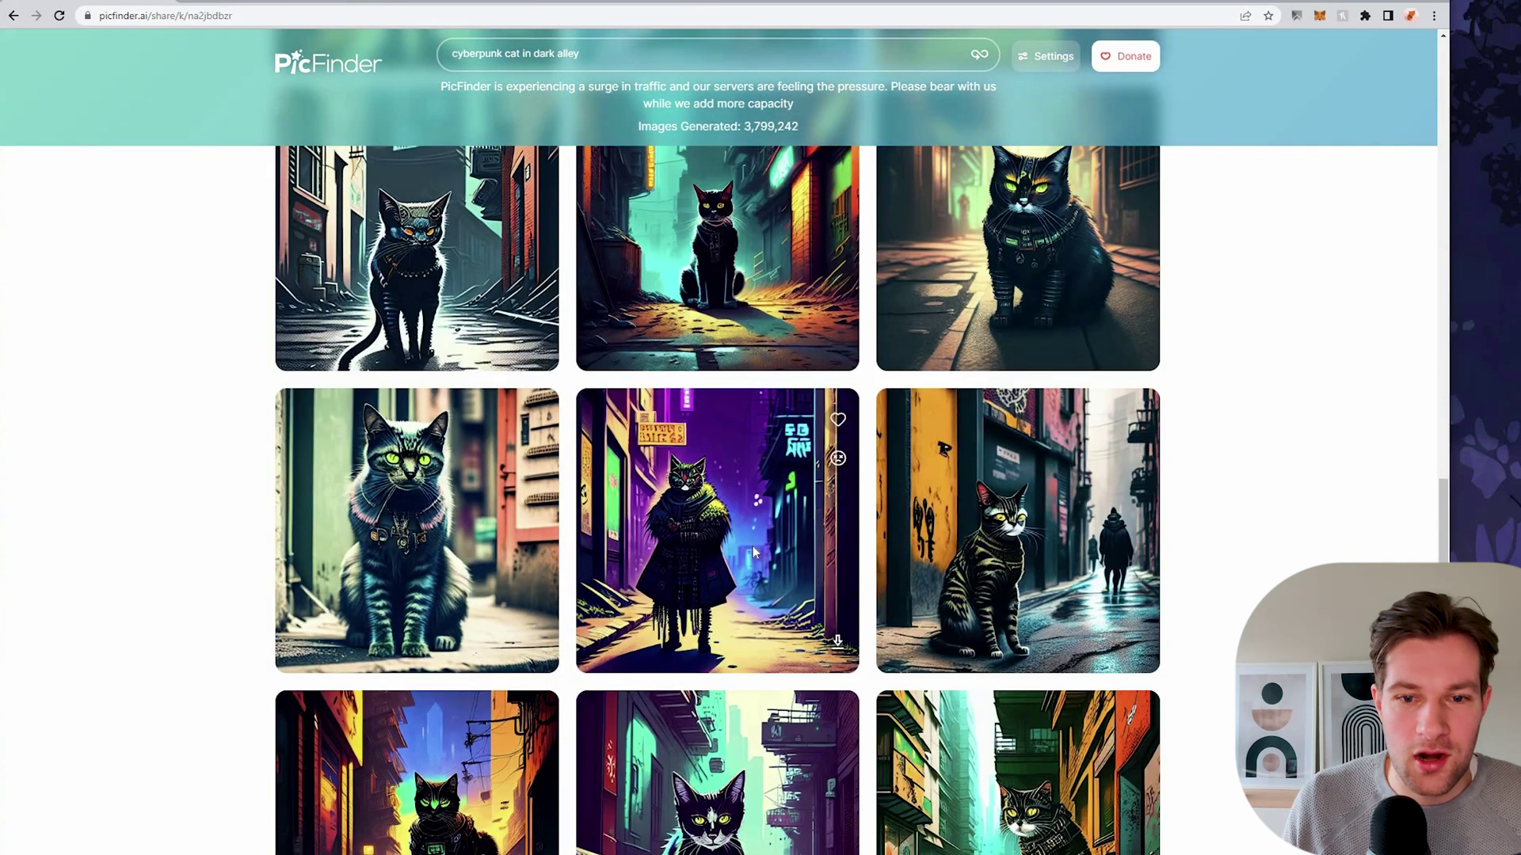
scroll(756, 554, "down", 3)
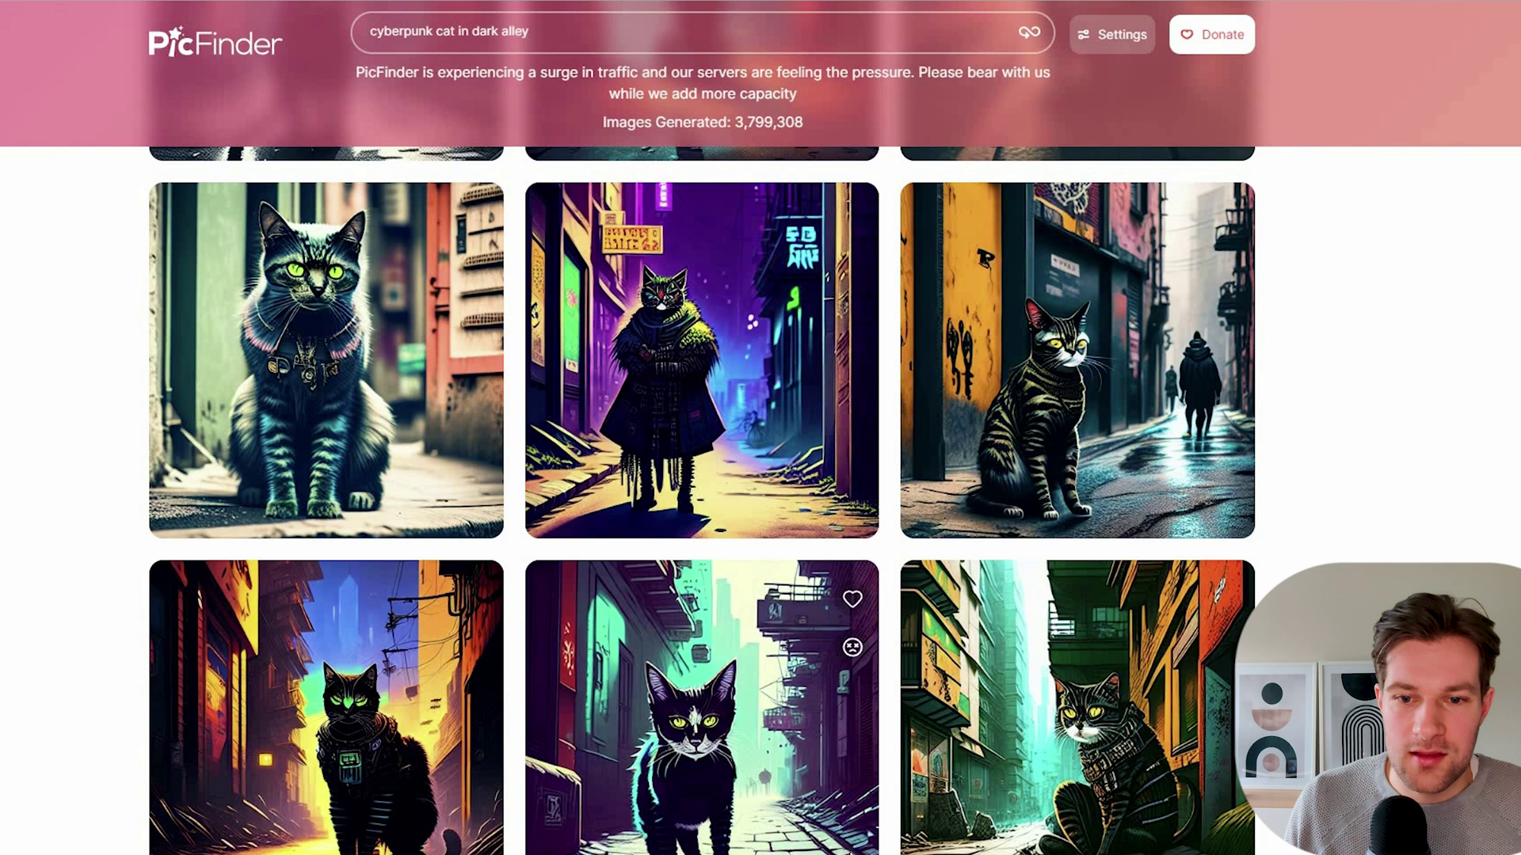
left_click(797, 702)
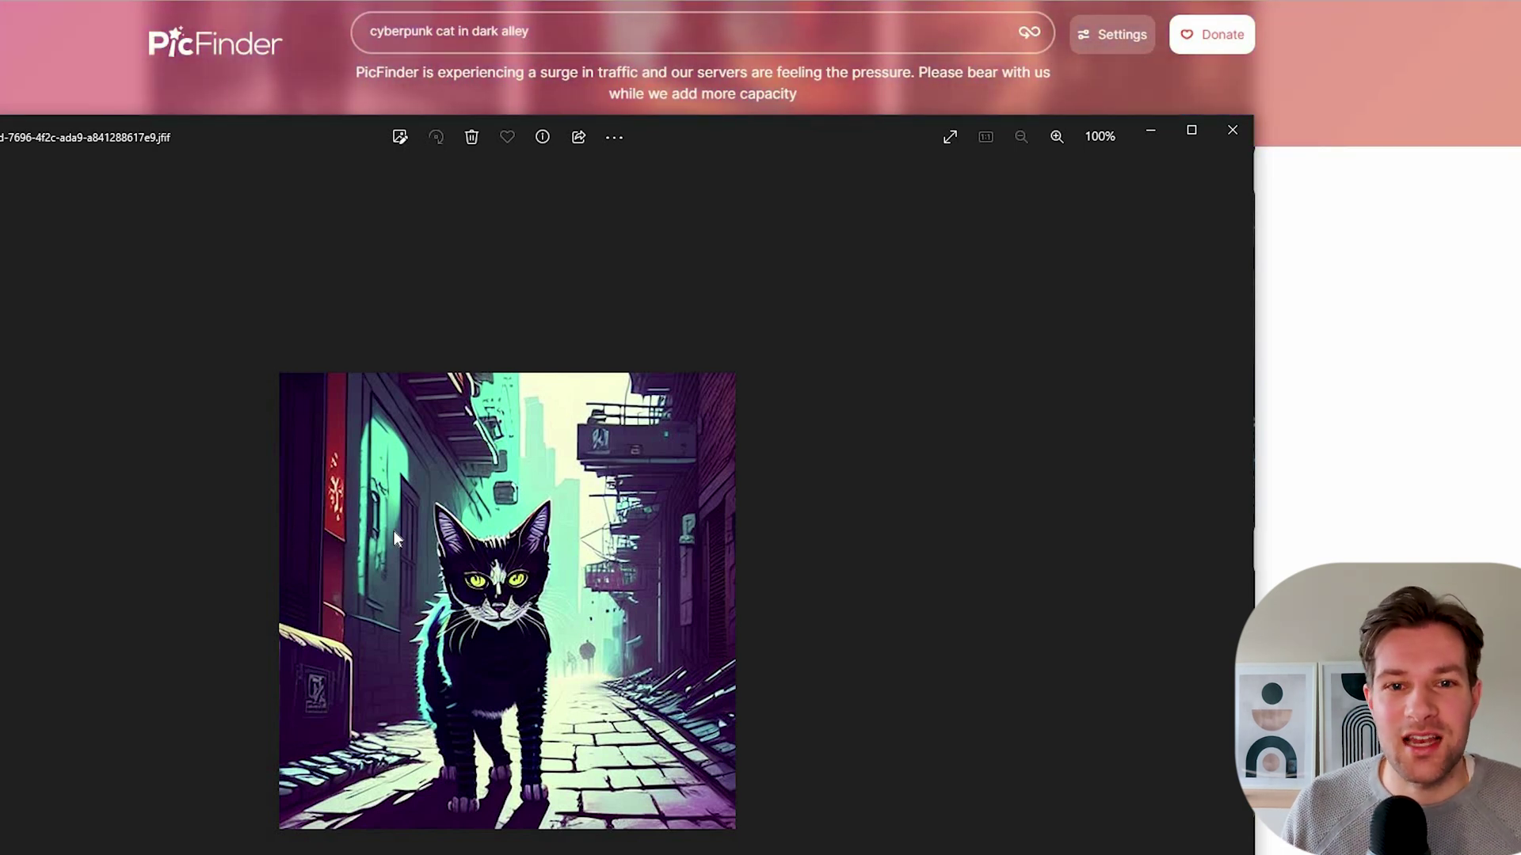
Step: Replace the prompt with 'bathtub filled with rubber ducks' and generate new images
left_click(434, 24)
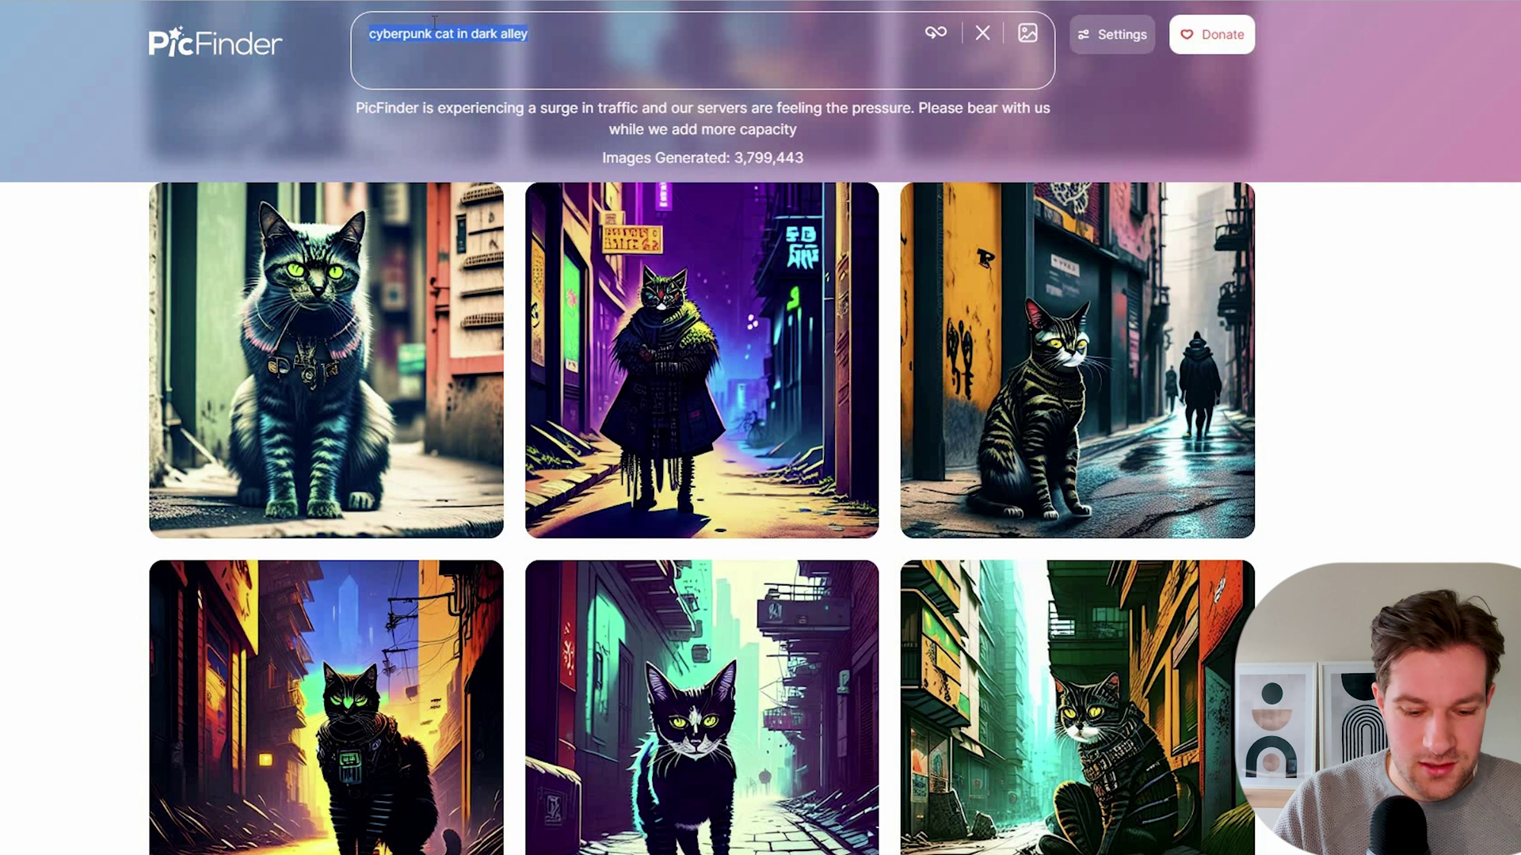
type("bathtub filled with rubber ducks")
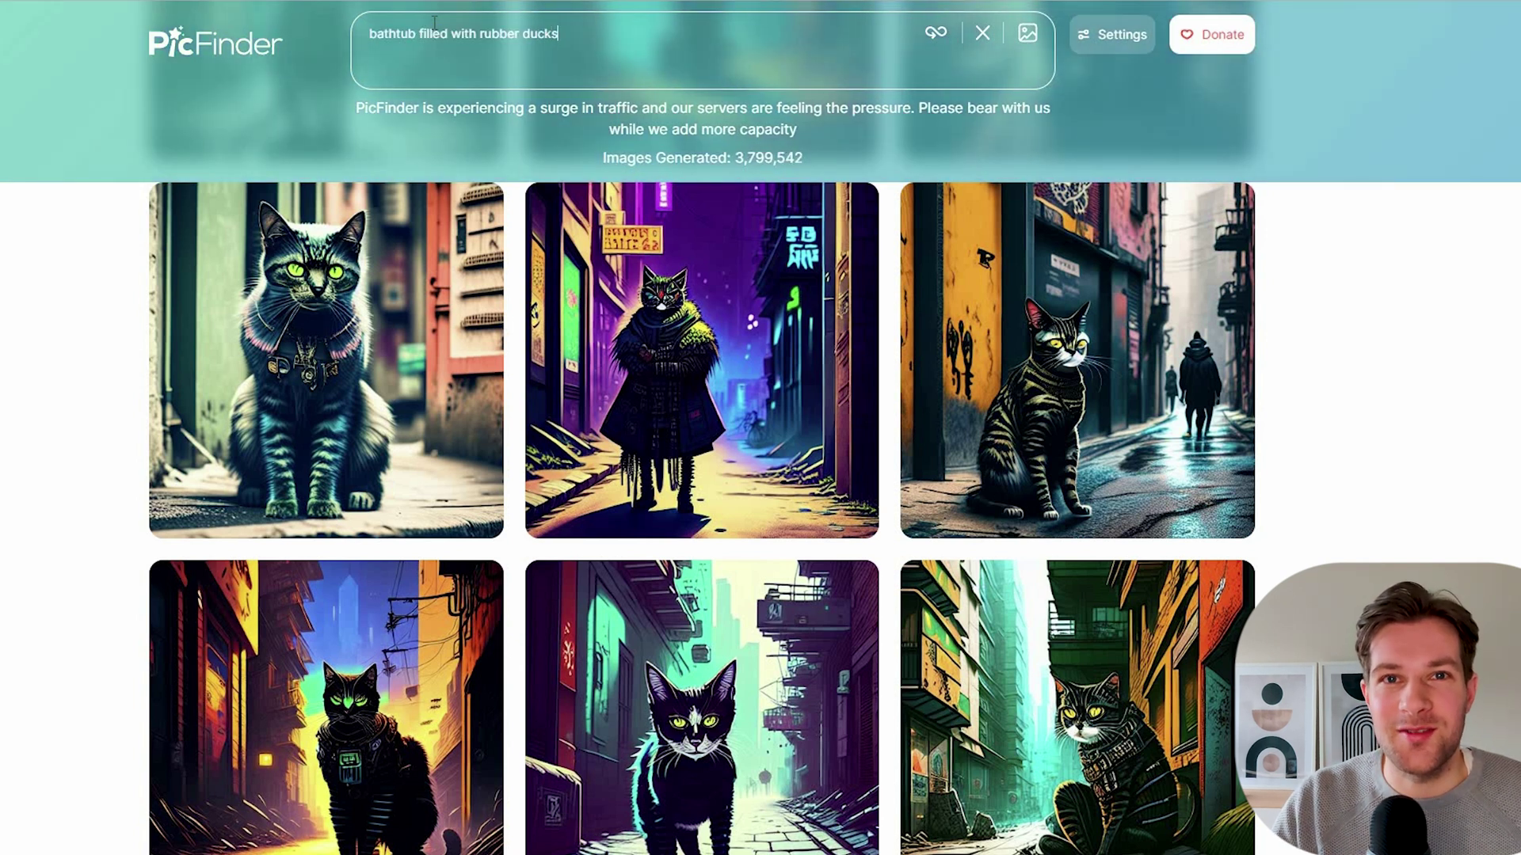
key("Return")
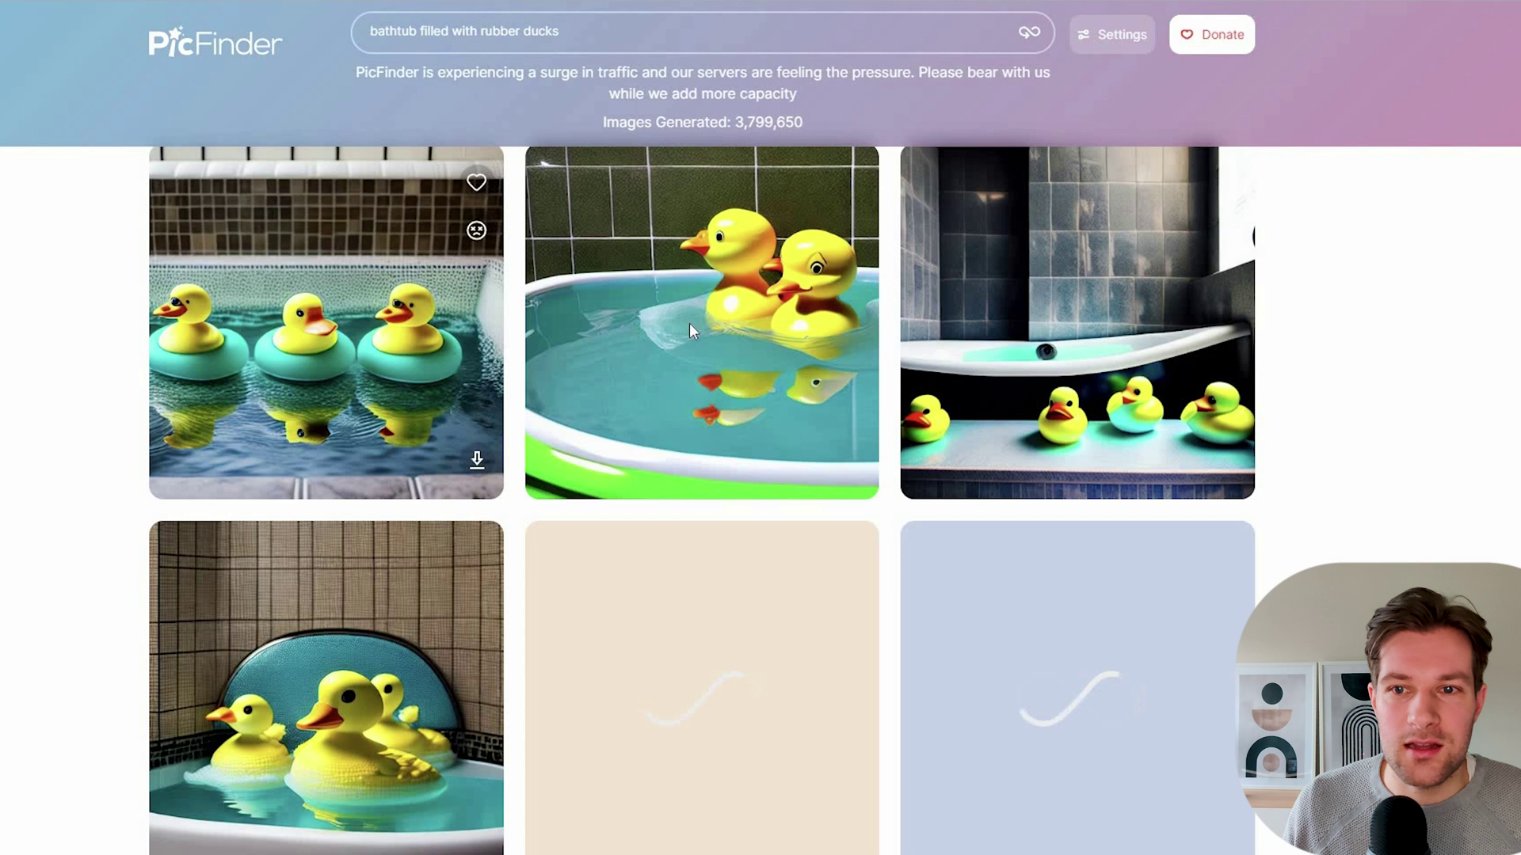
Step: Look over the duck results and check the Image size options in Settings
scroll(750, 560, "down", 8)
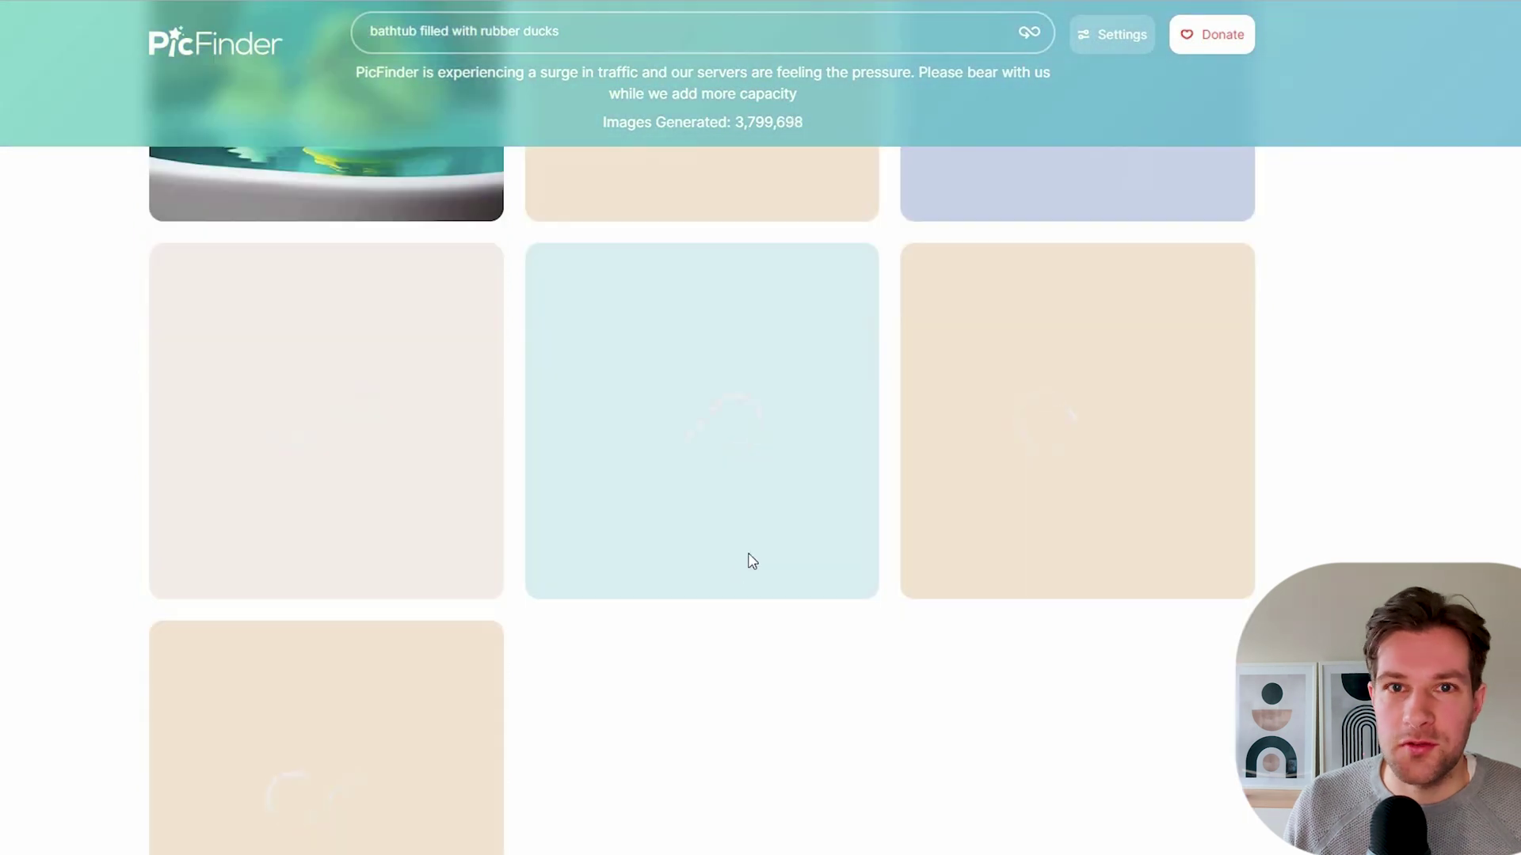
scroll(734, 445, "up", 8)
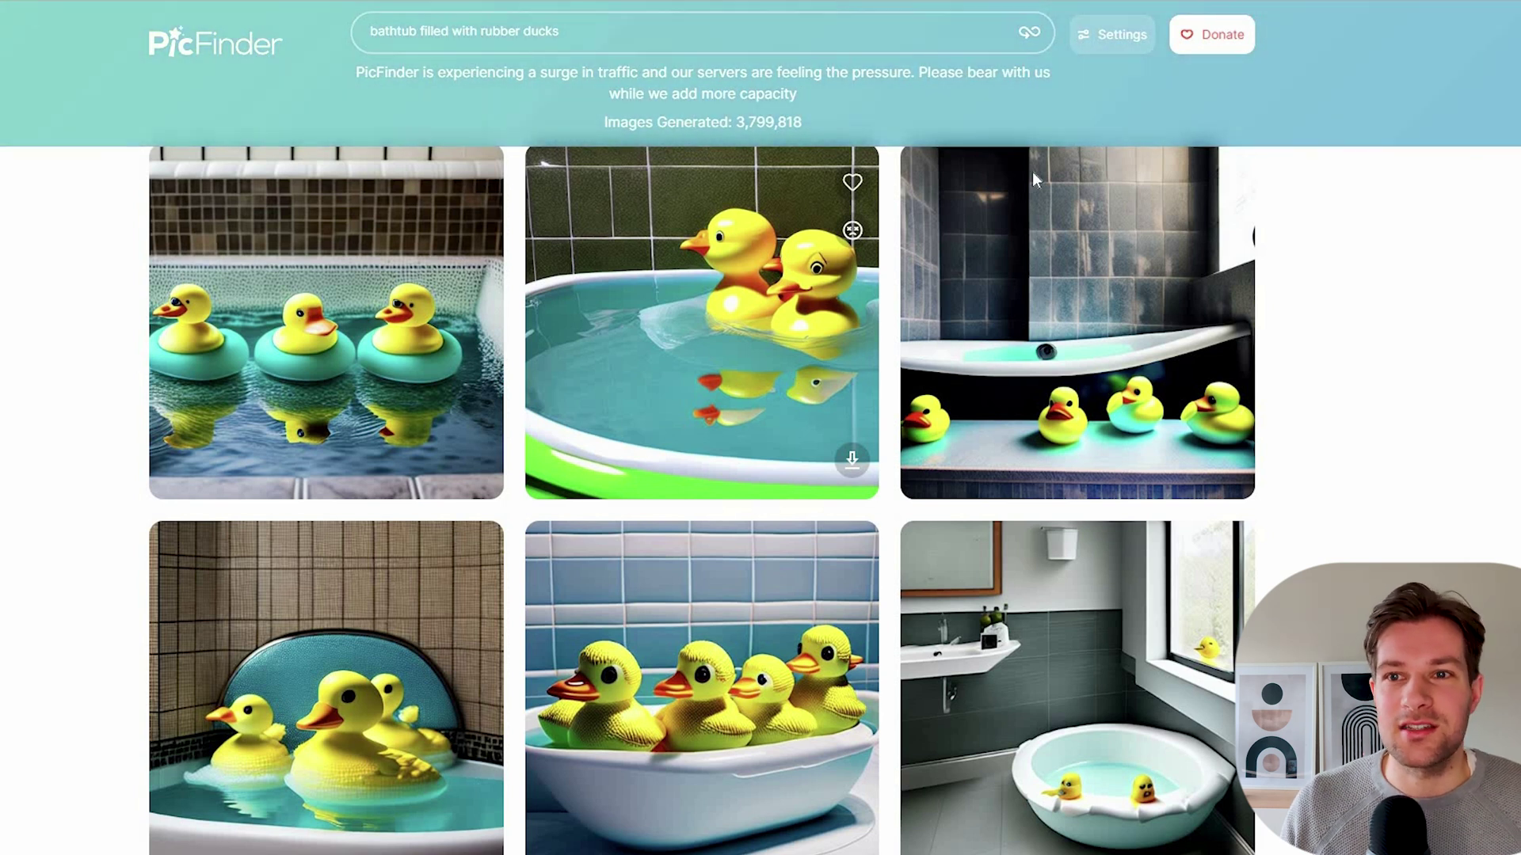
left_click(1109, 39)
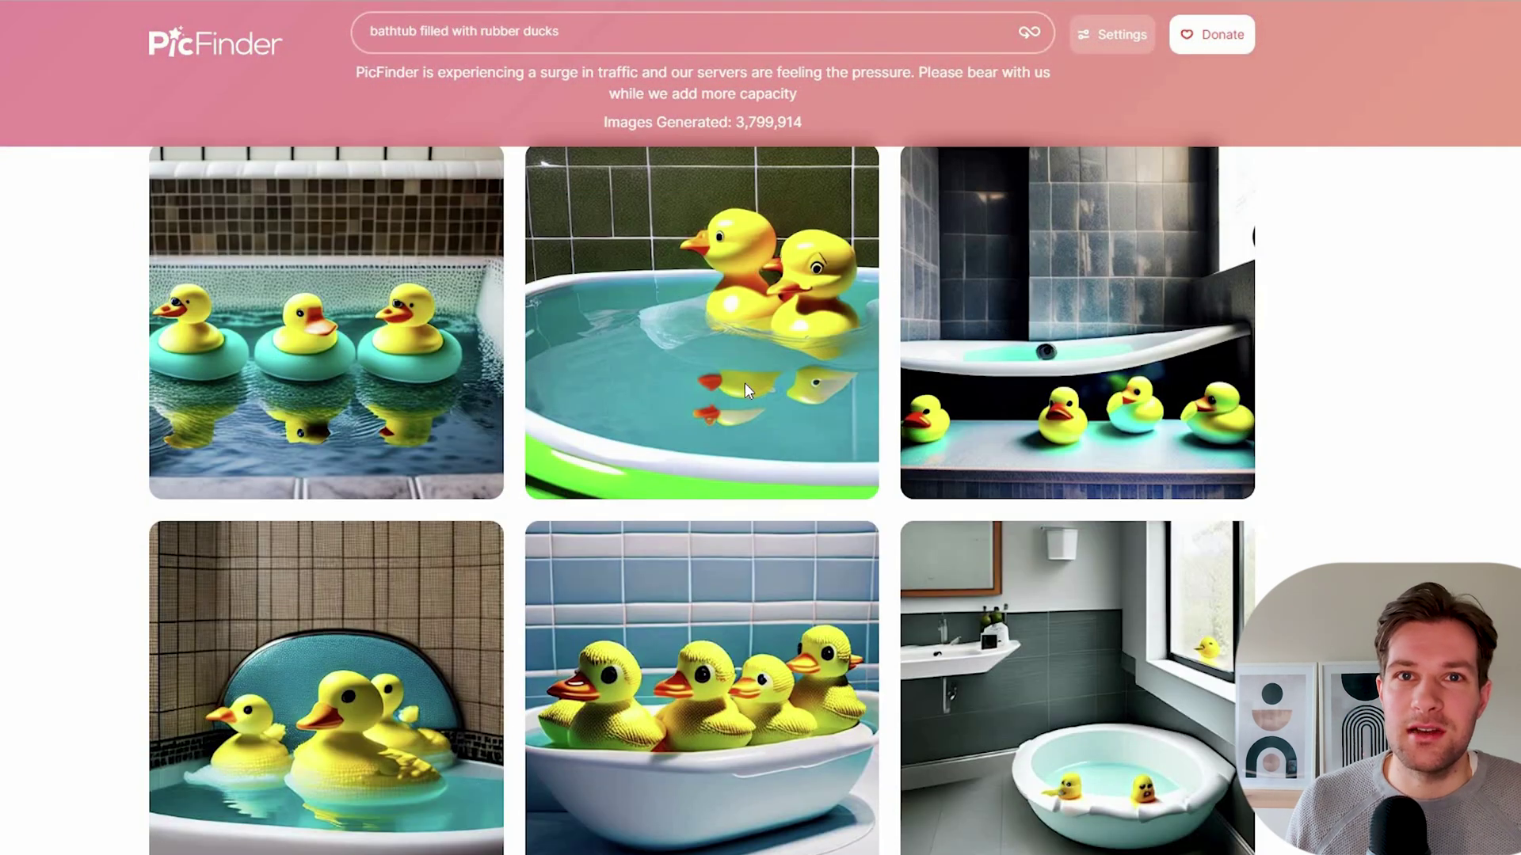
mouse_move(744, 382)
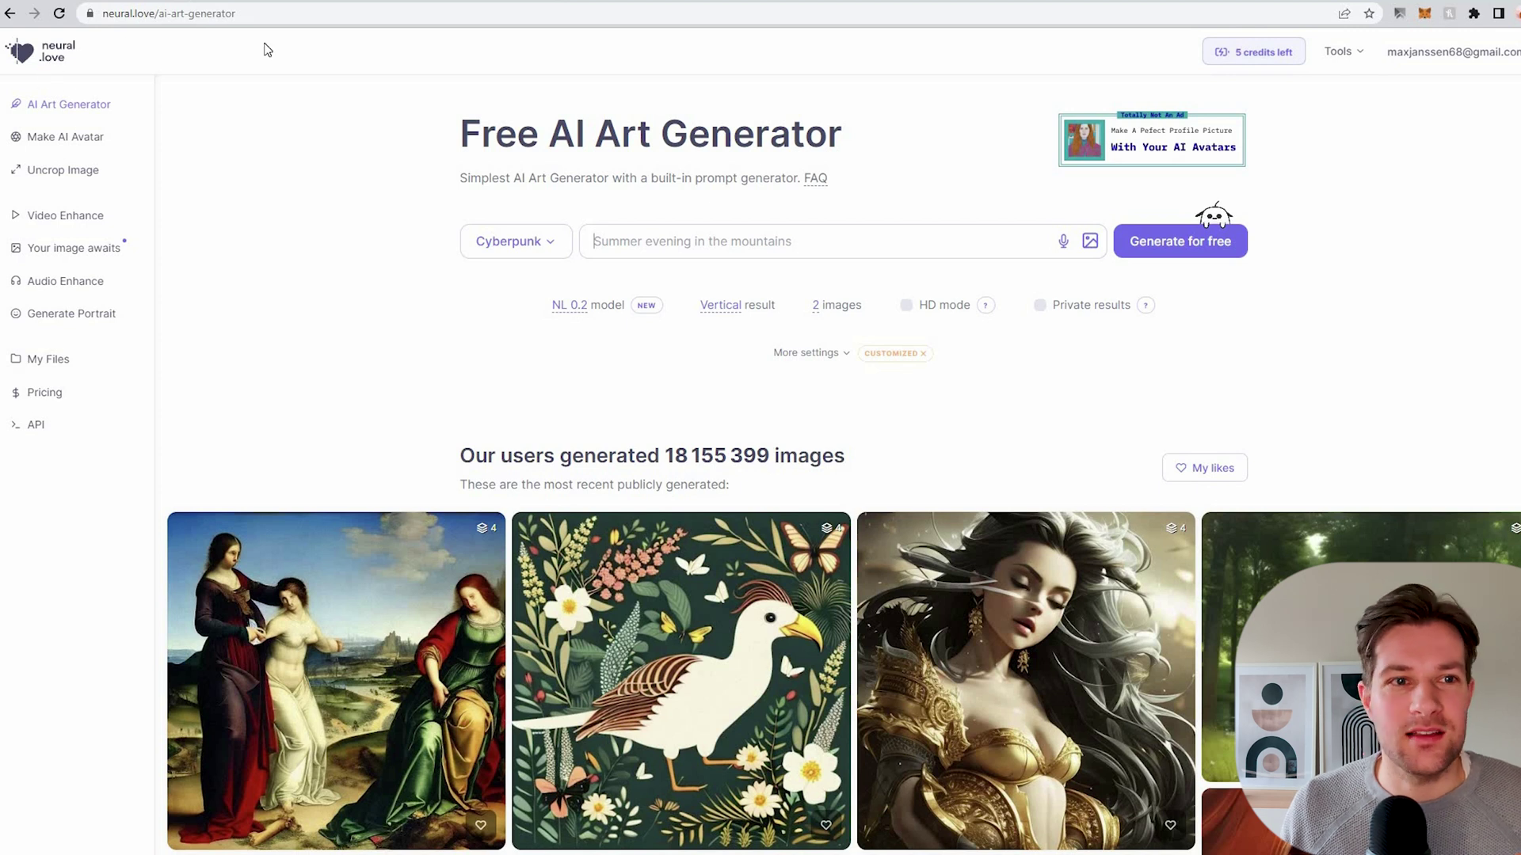
left_click(75, 139)
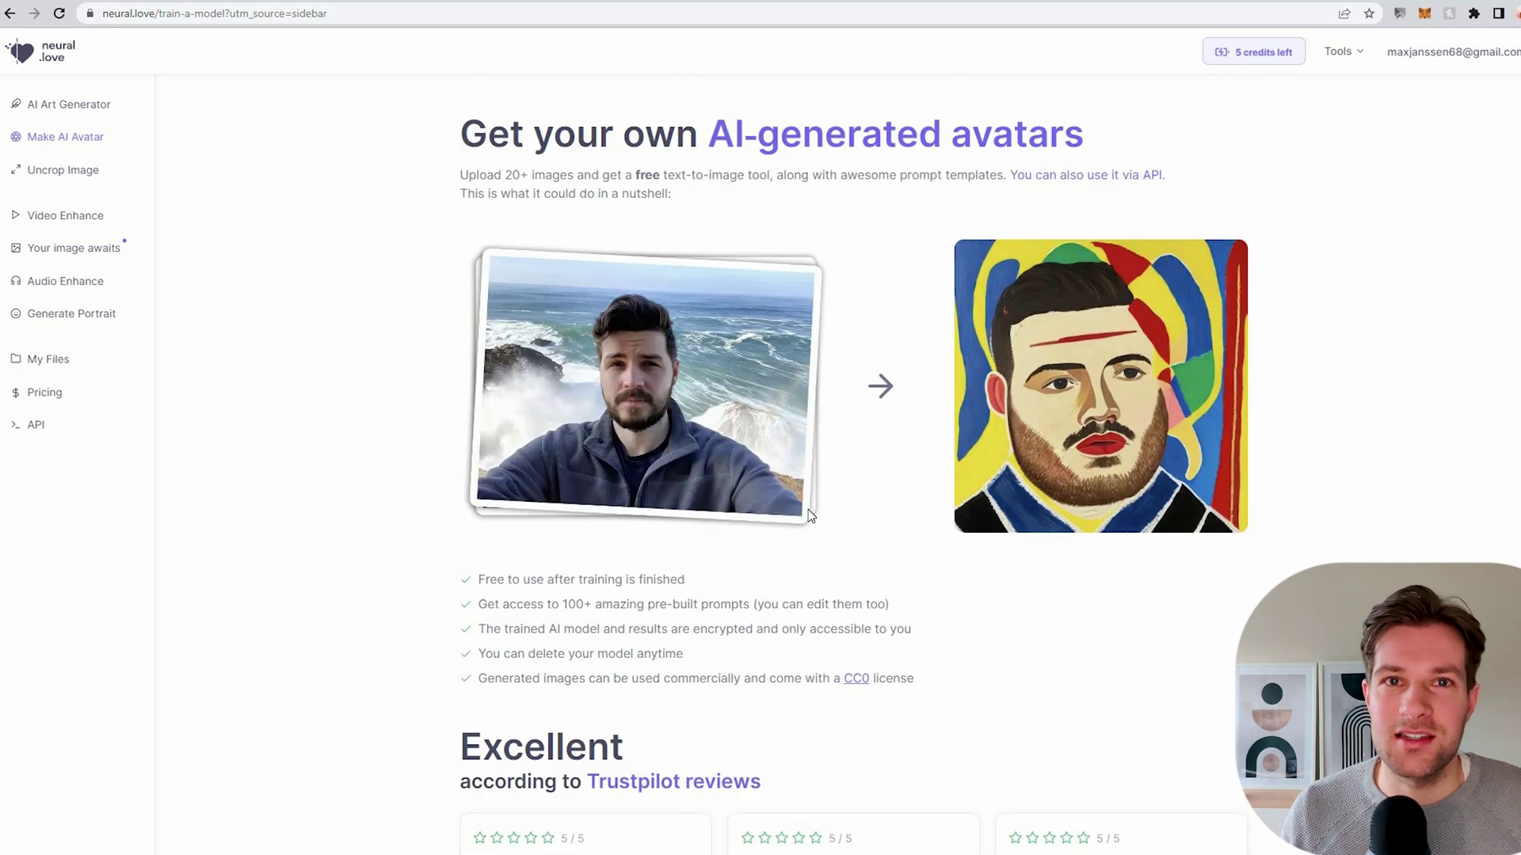
scroll(464, 424, "down", 5)
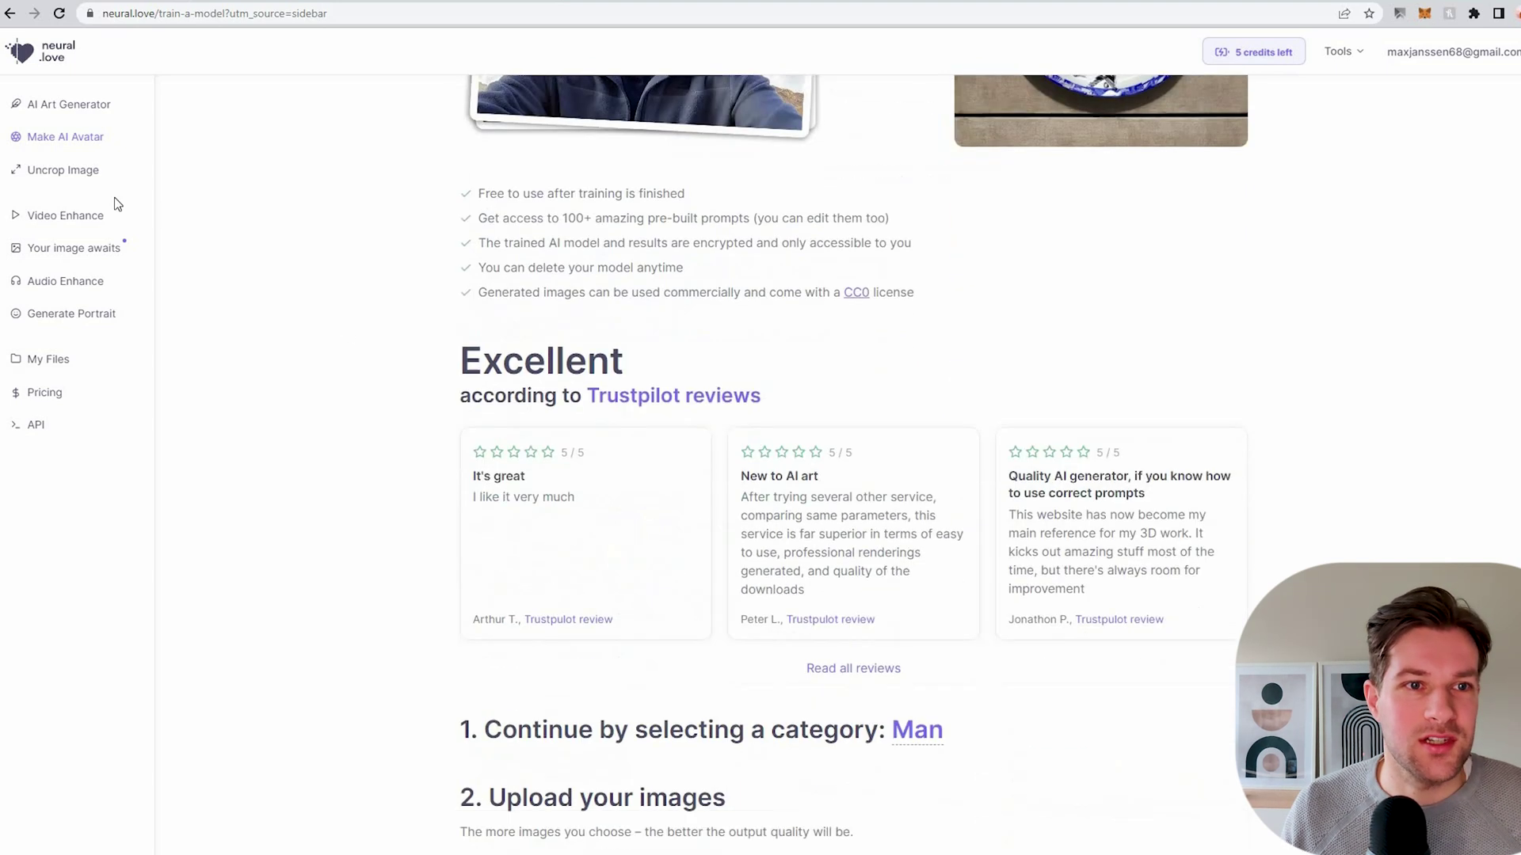
left_click(70, 104)
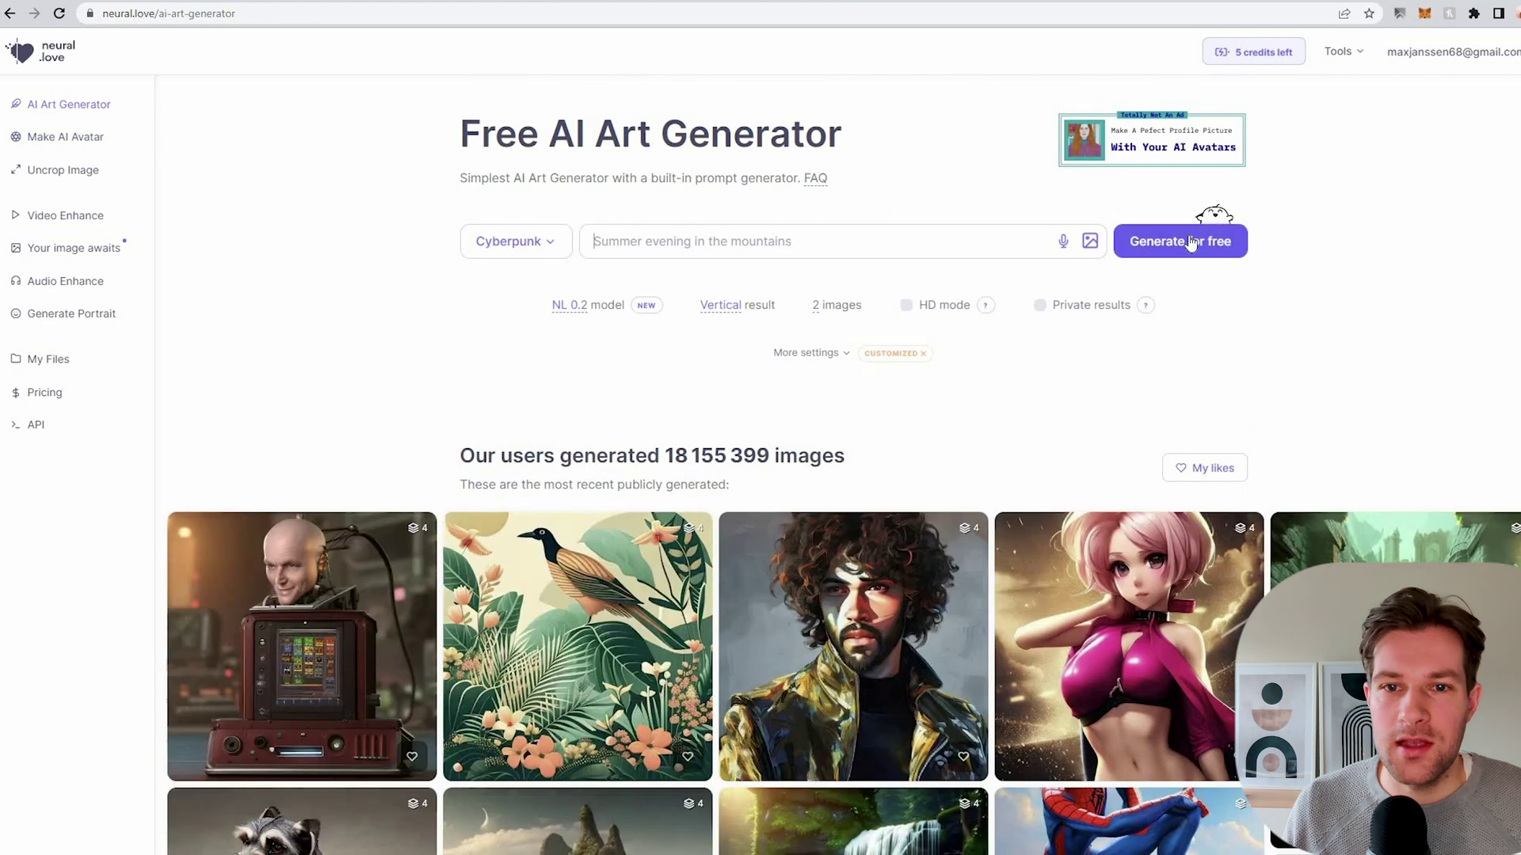
left_click(908, 308)
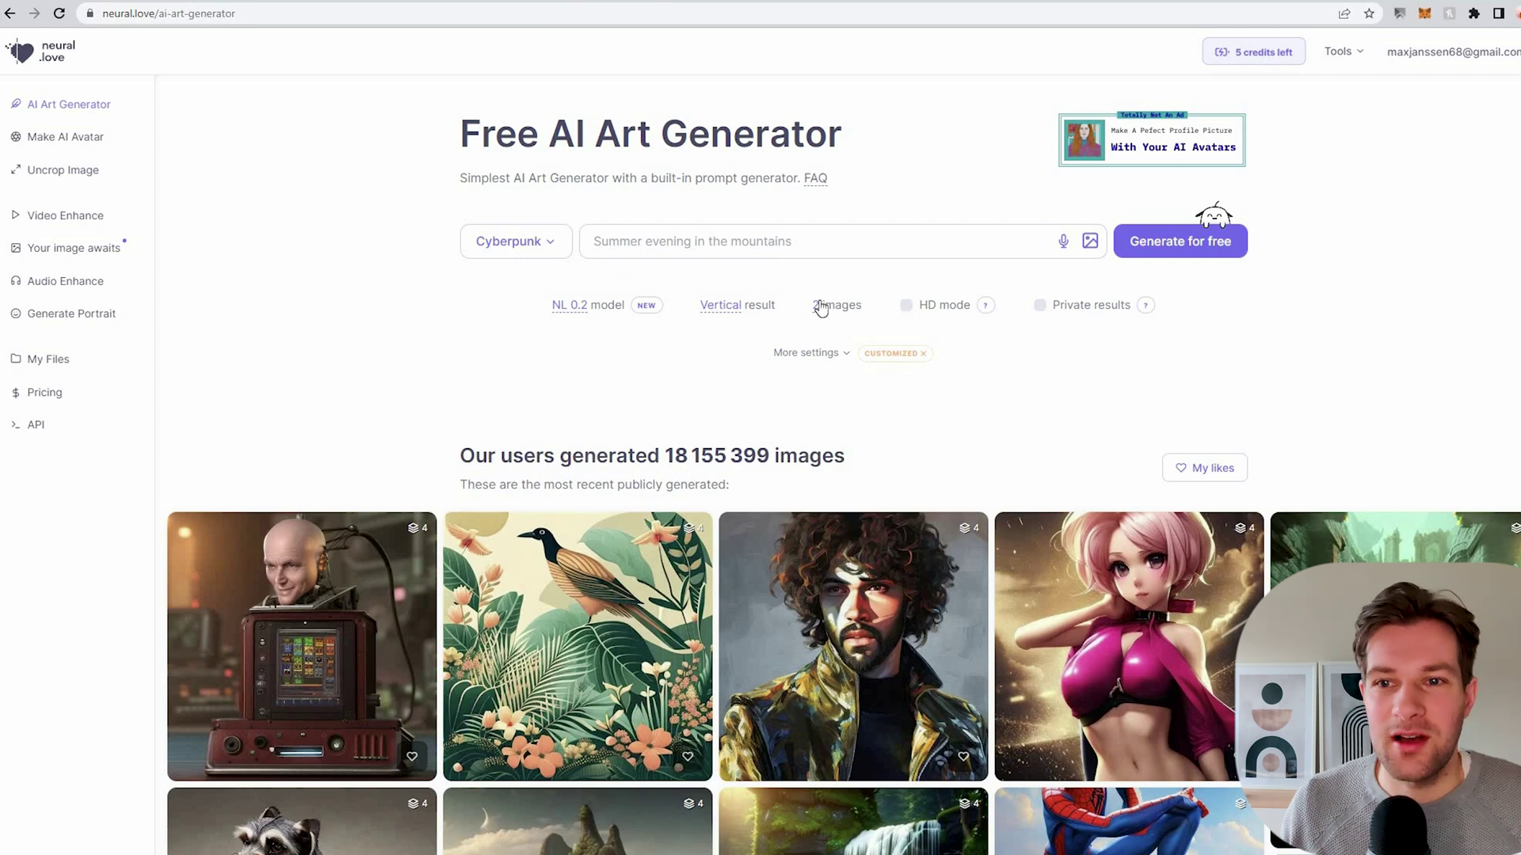
scroll(646, 352, "down", 10)
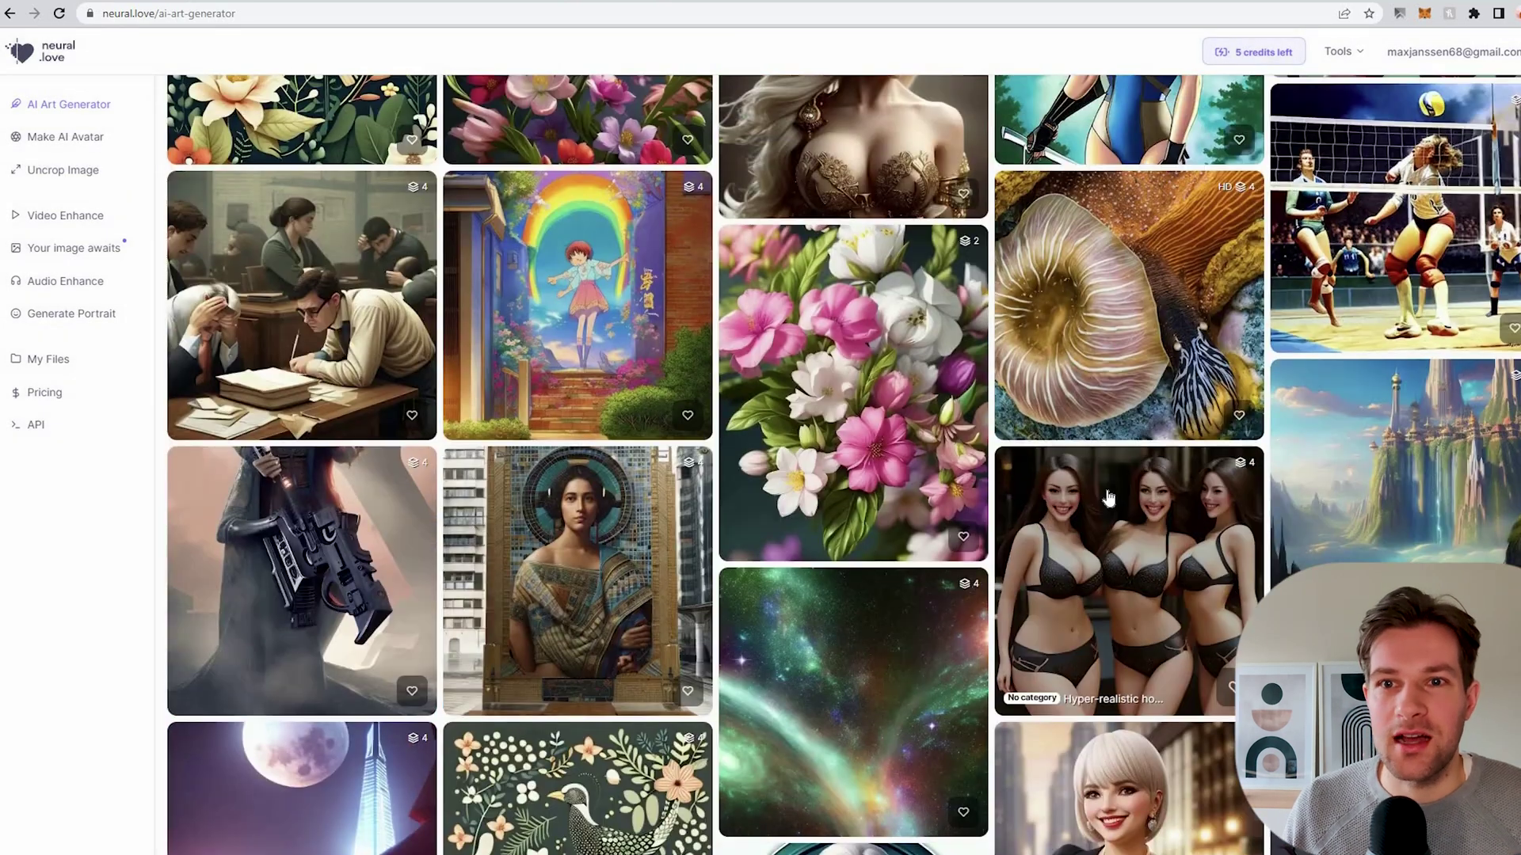
scroll(1116, 538, "up", 5)
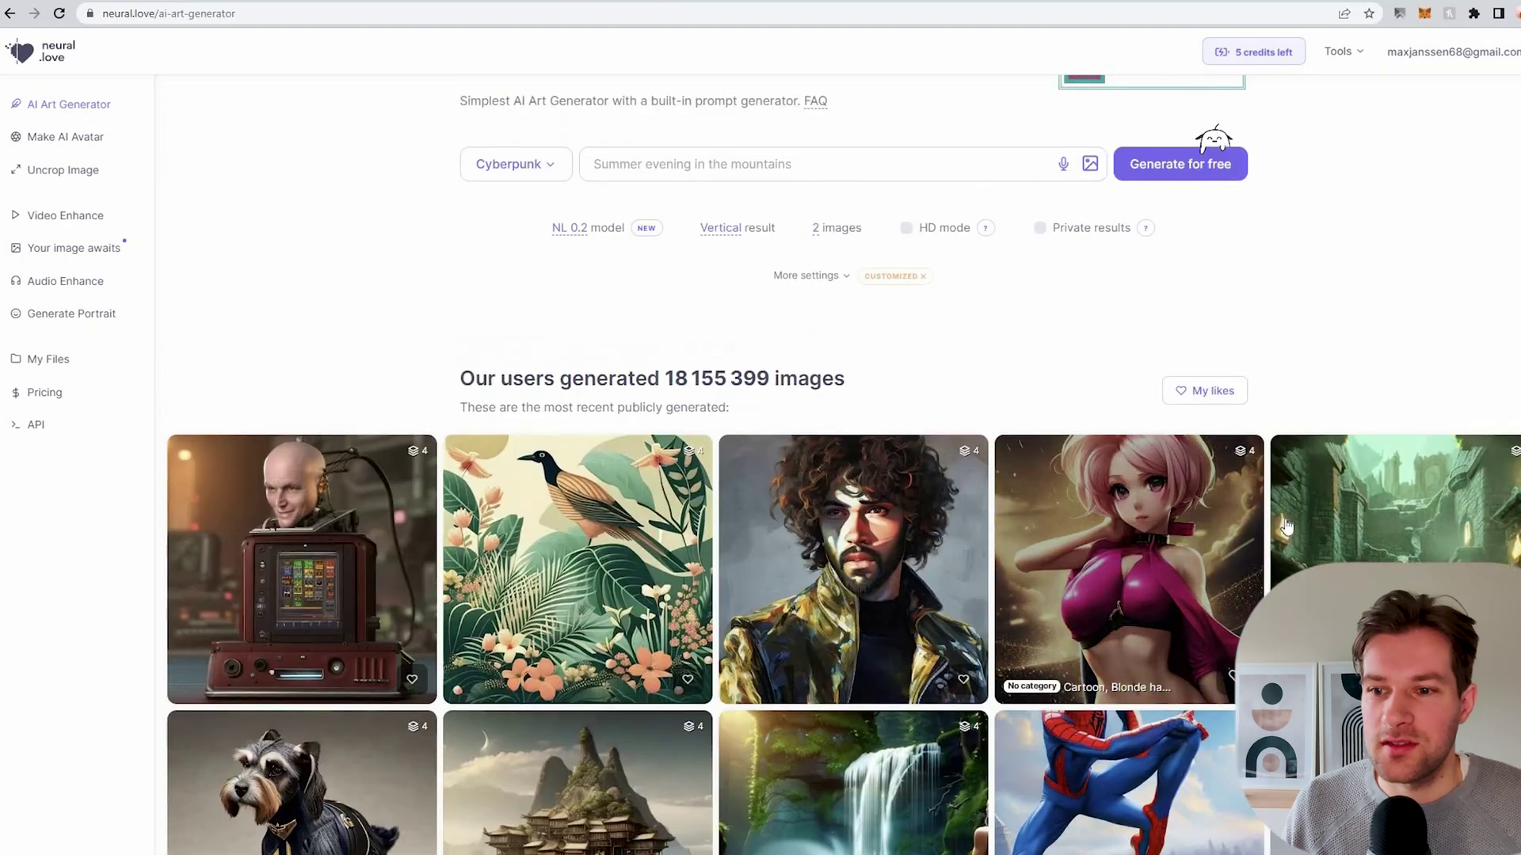
left_click(1312, 465)
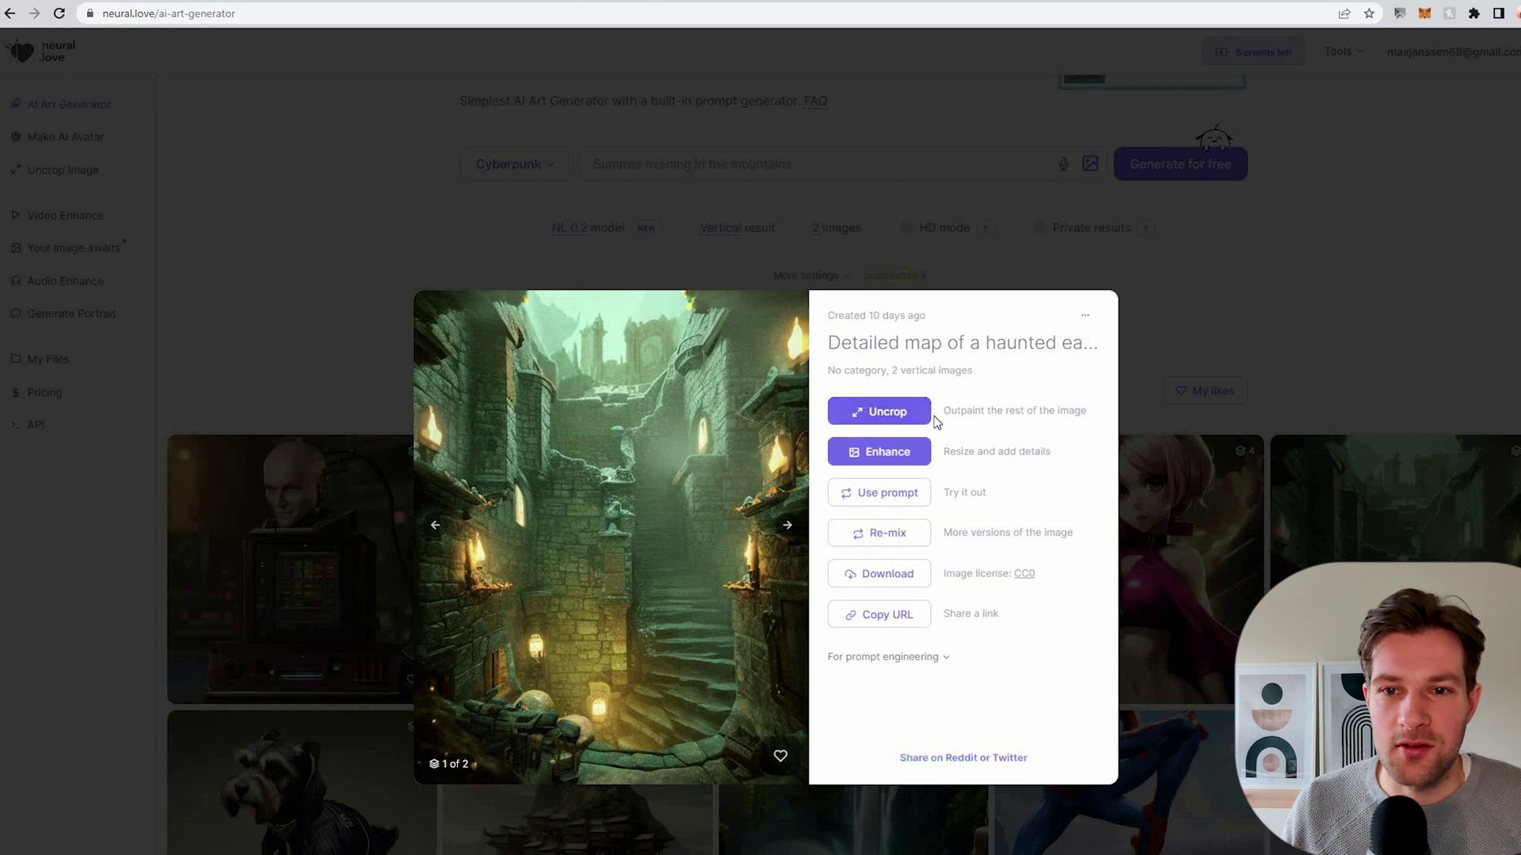
left_click(891, 452)
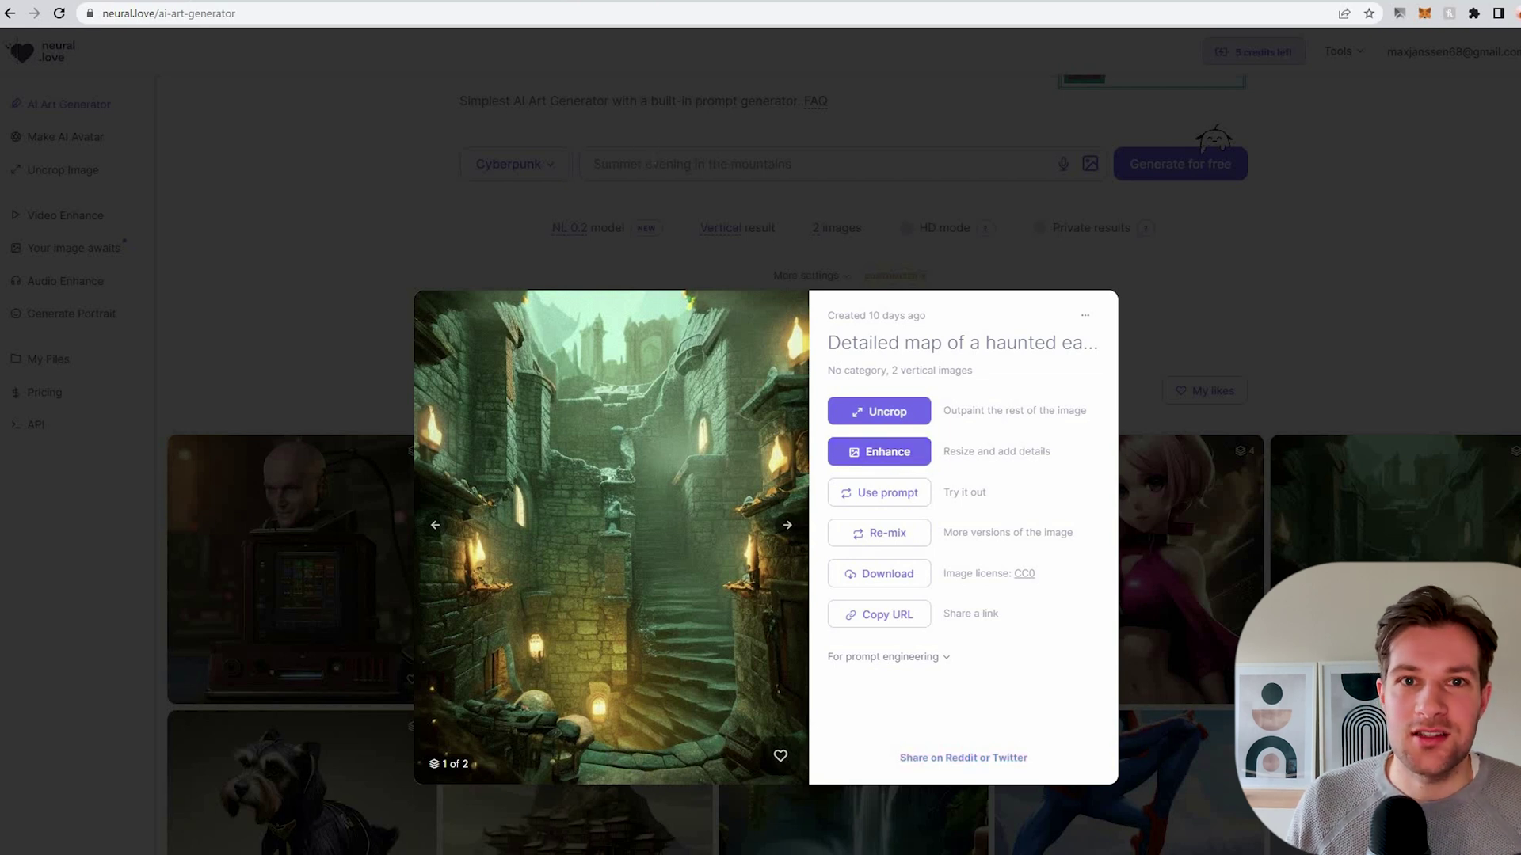
left_click(653, 157)
Step: Enter 'cyberpunk cat in dark alley' and set the art style to Midjourney Style
left_click(653, 157)
type("cybe")
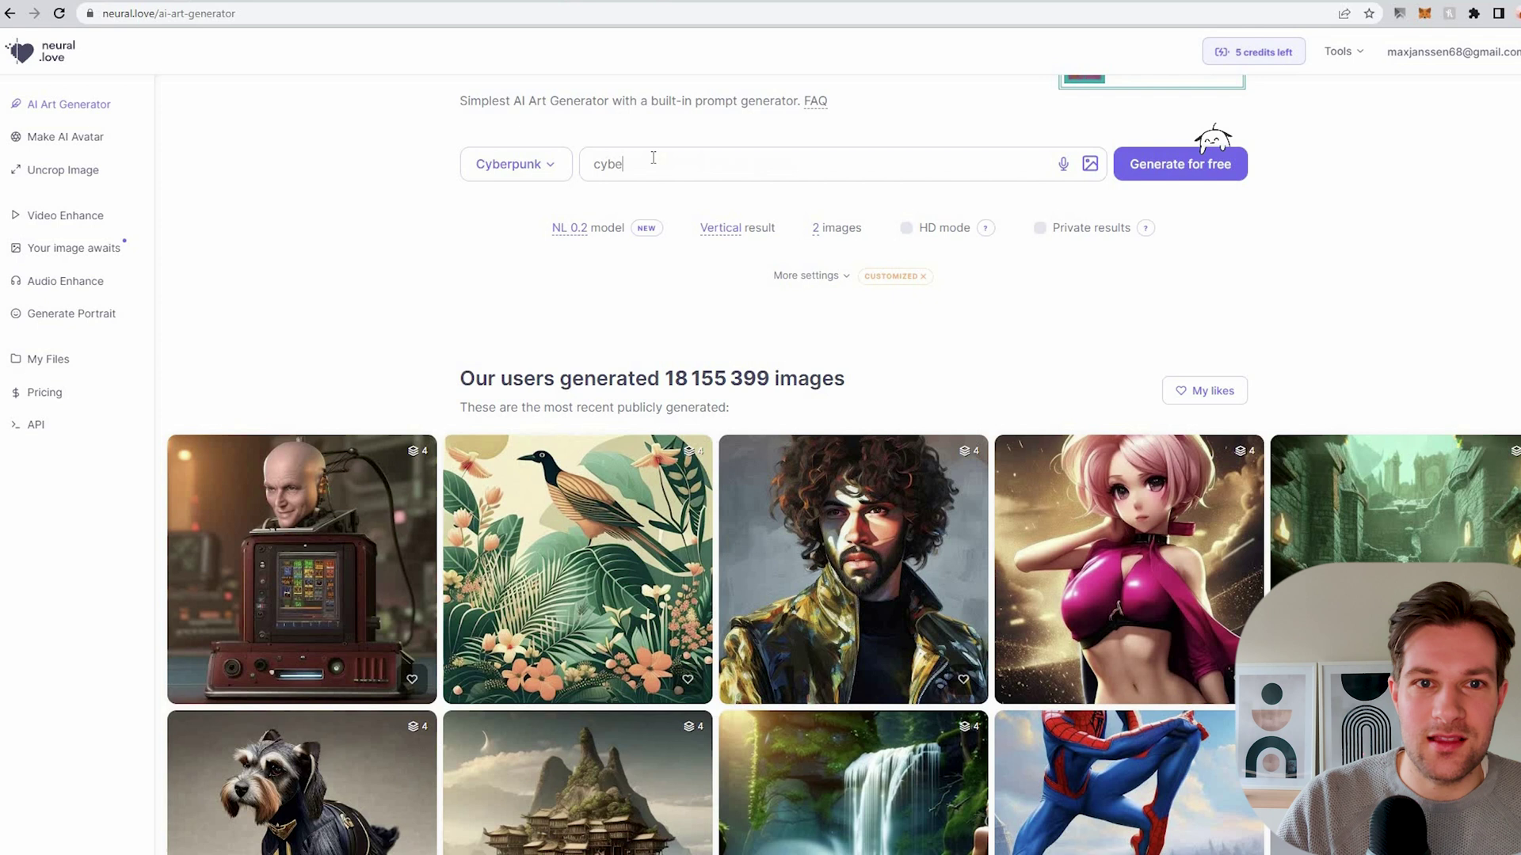
type("rpunk cat in dark alley")
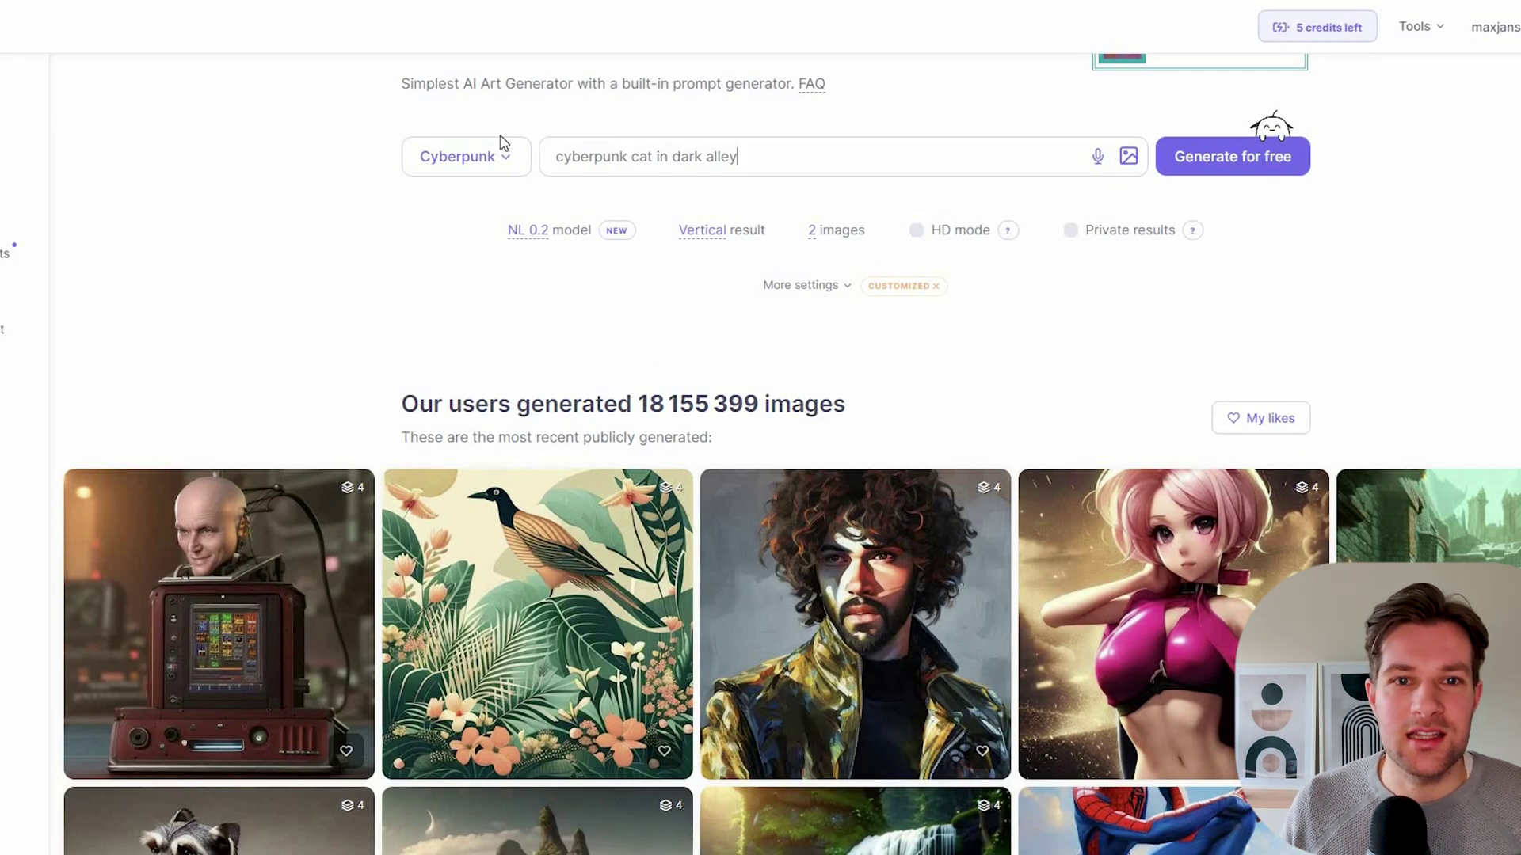
left_click(487, 163)
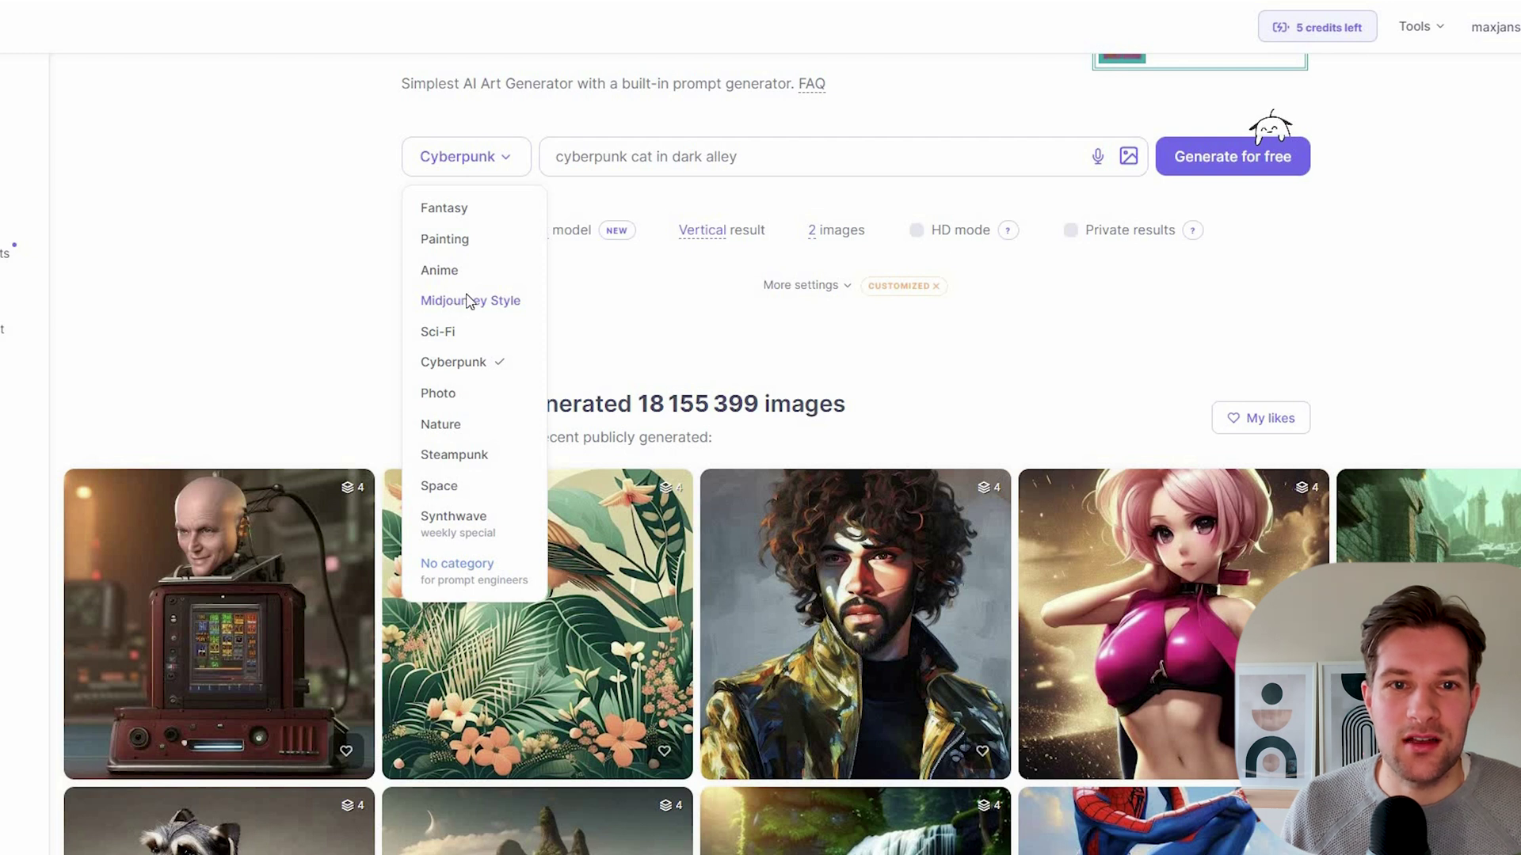
left_click(467, 300)
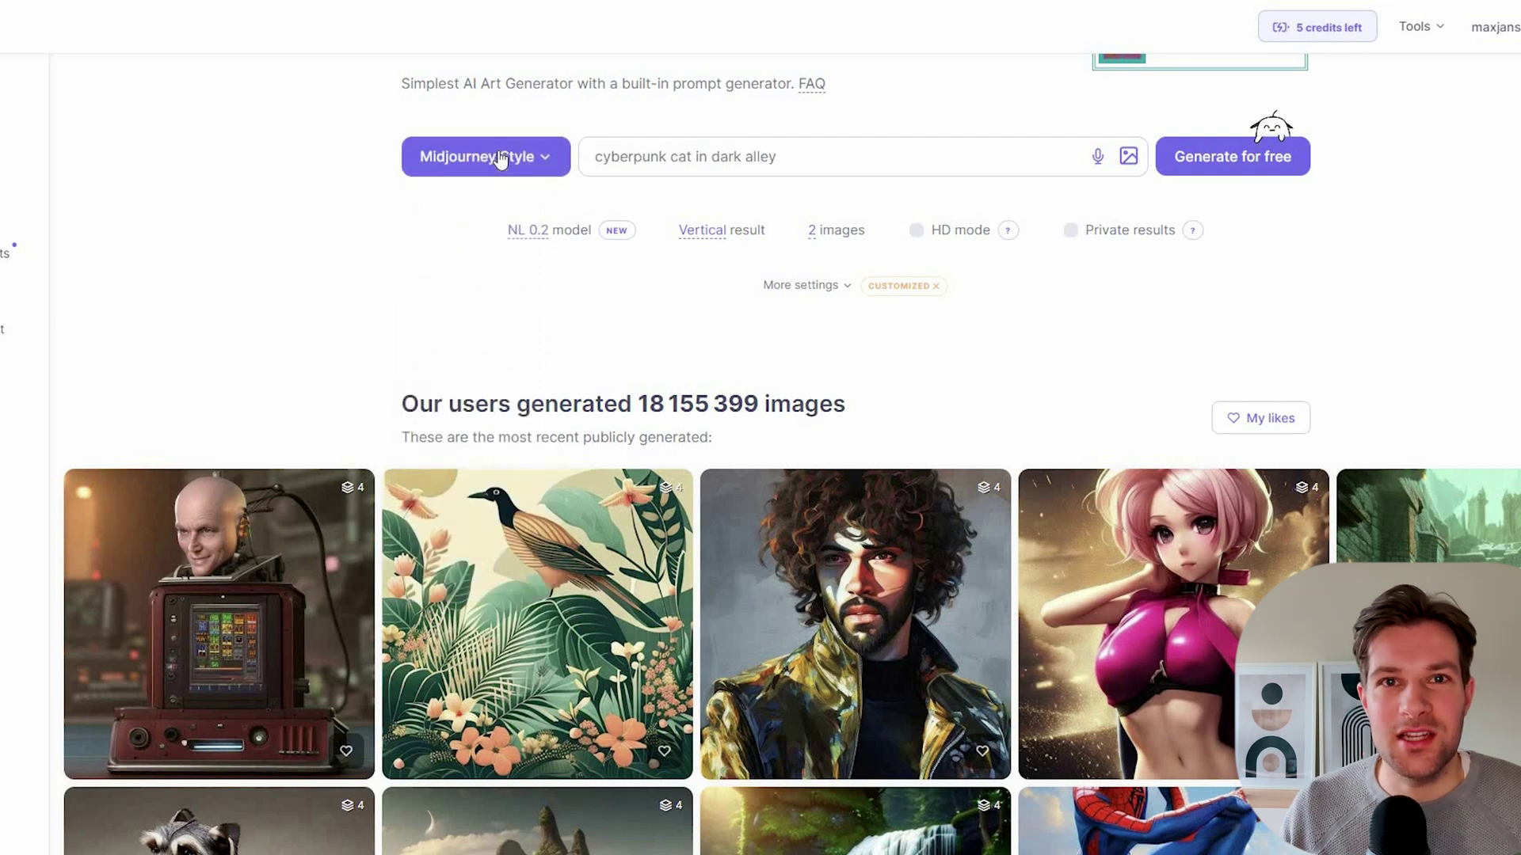
left_click(501, 158)
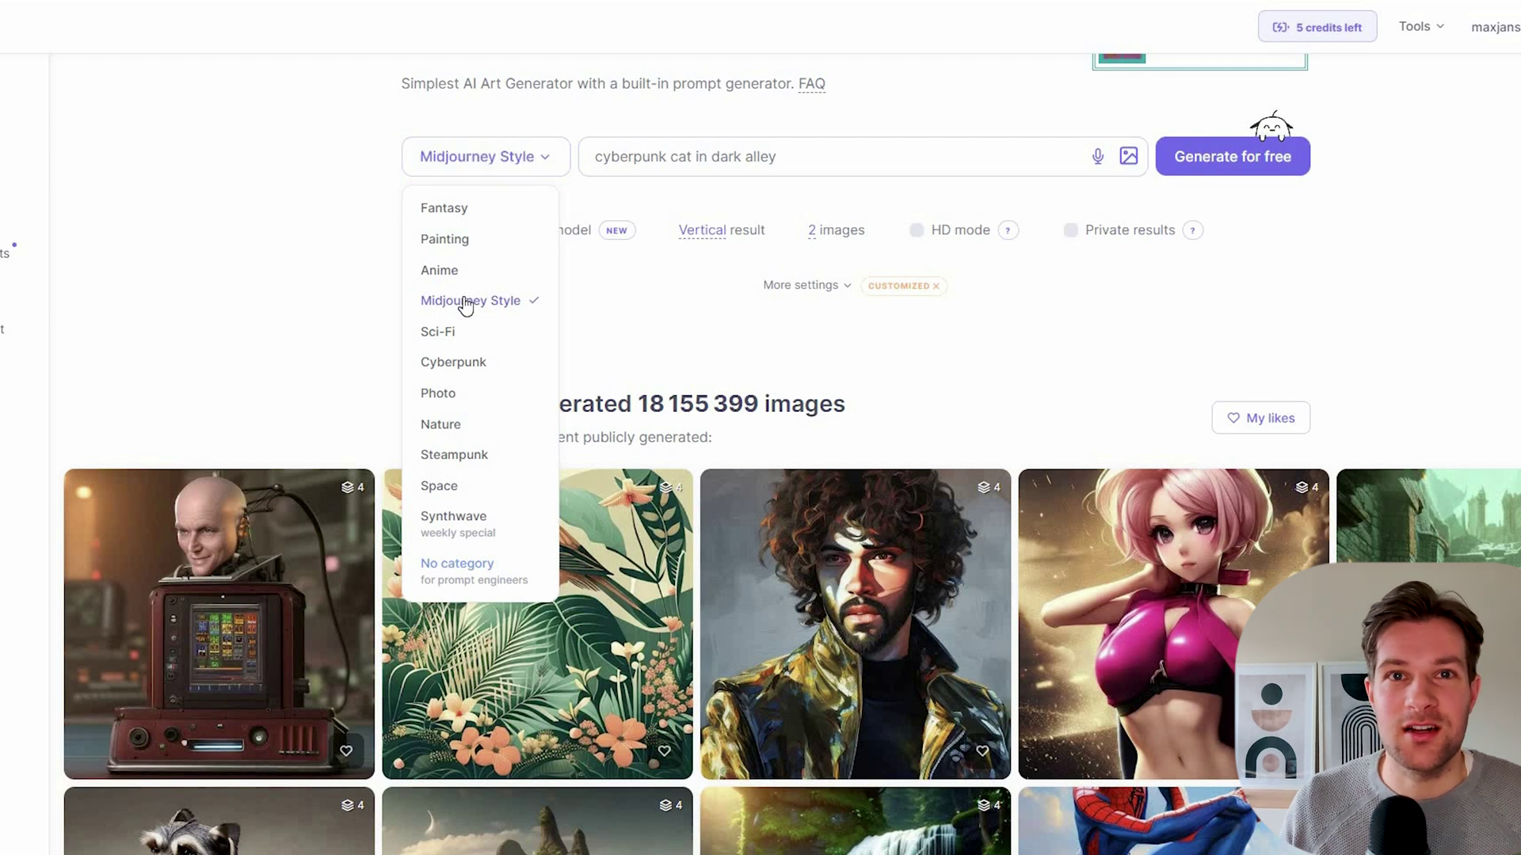
left_click(466, 305)
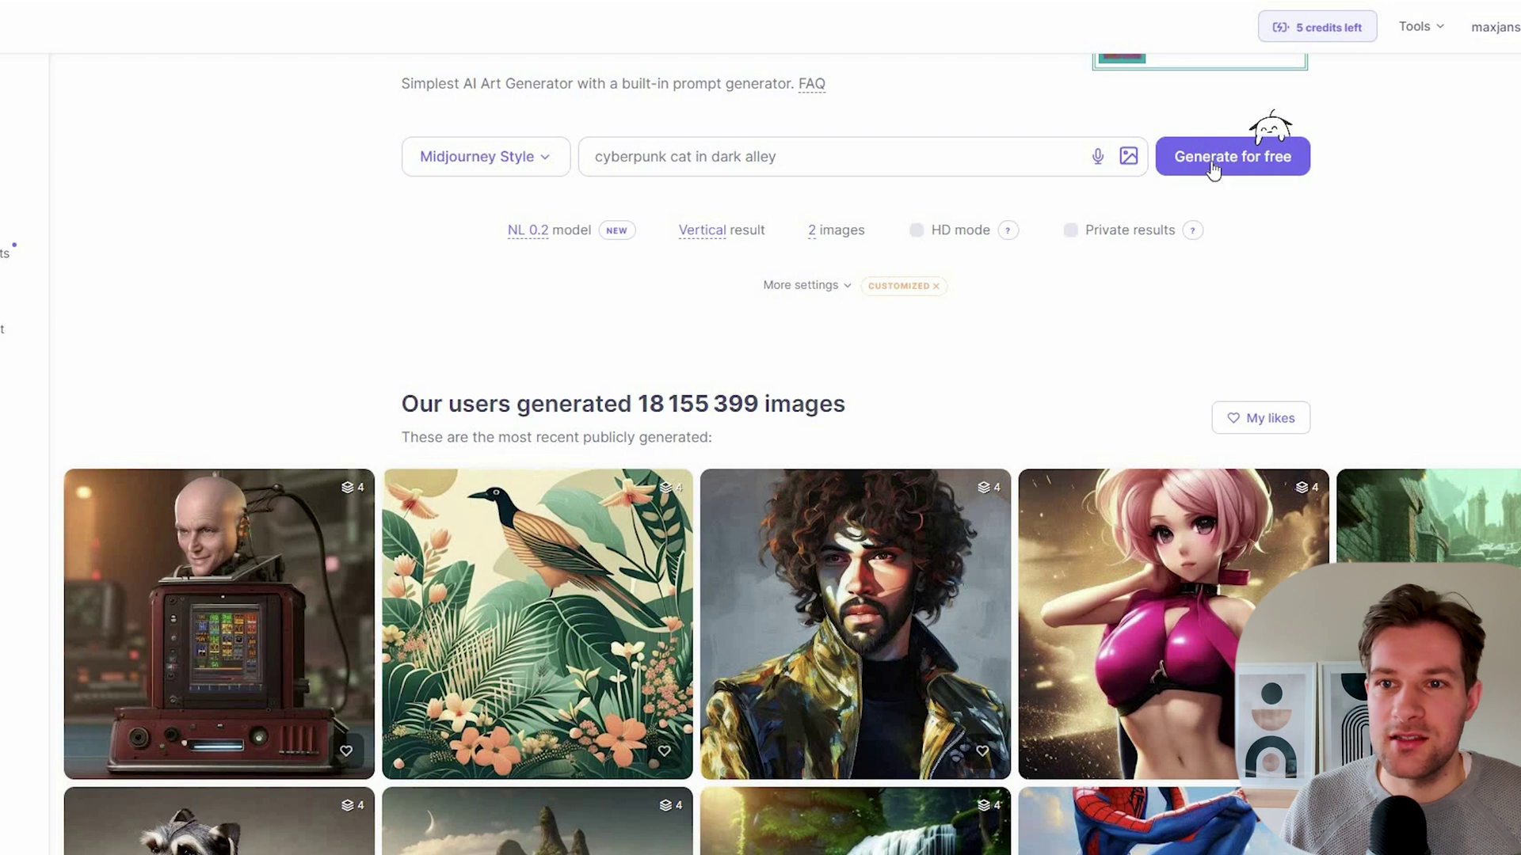
Step: Generate the cyberpunk cat images and page through the earlier 'Cat in dark alley' results
left_click(1212, 167)
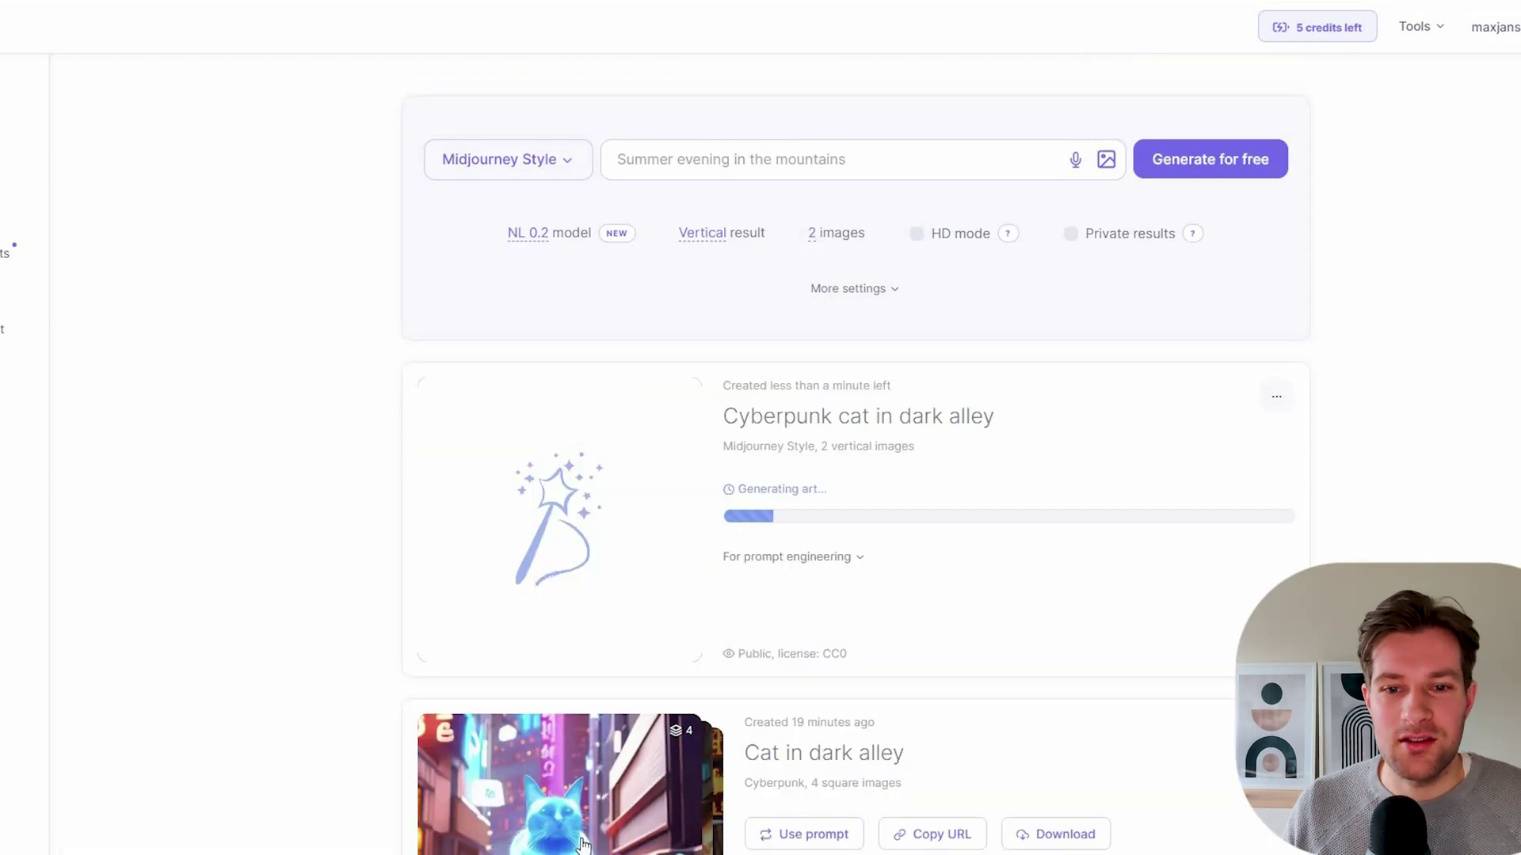
left_click(634, 841)
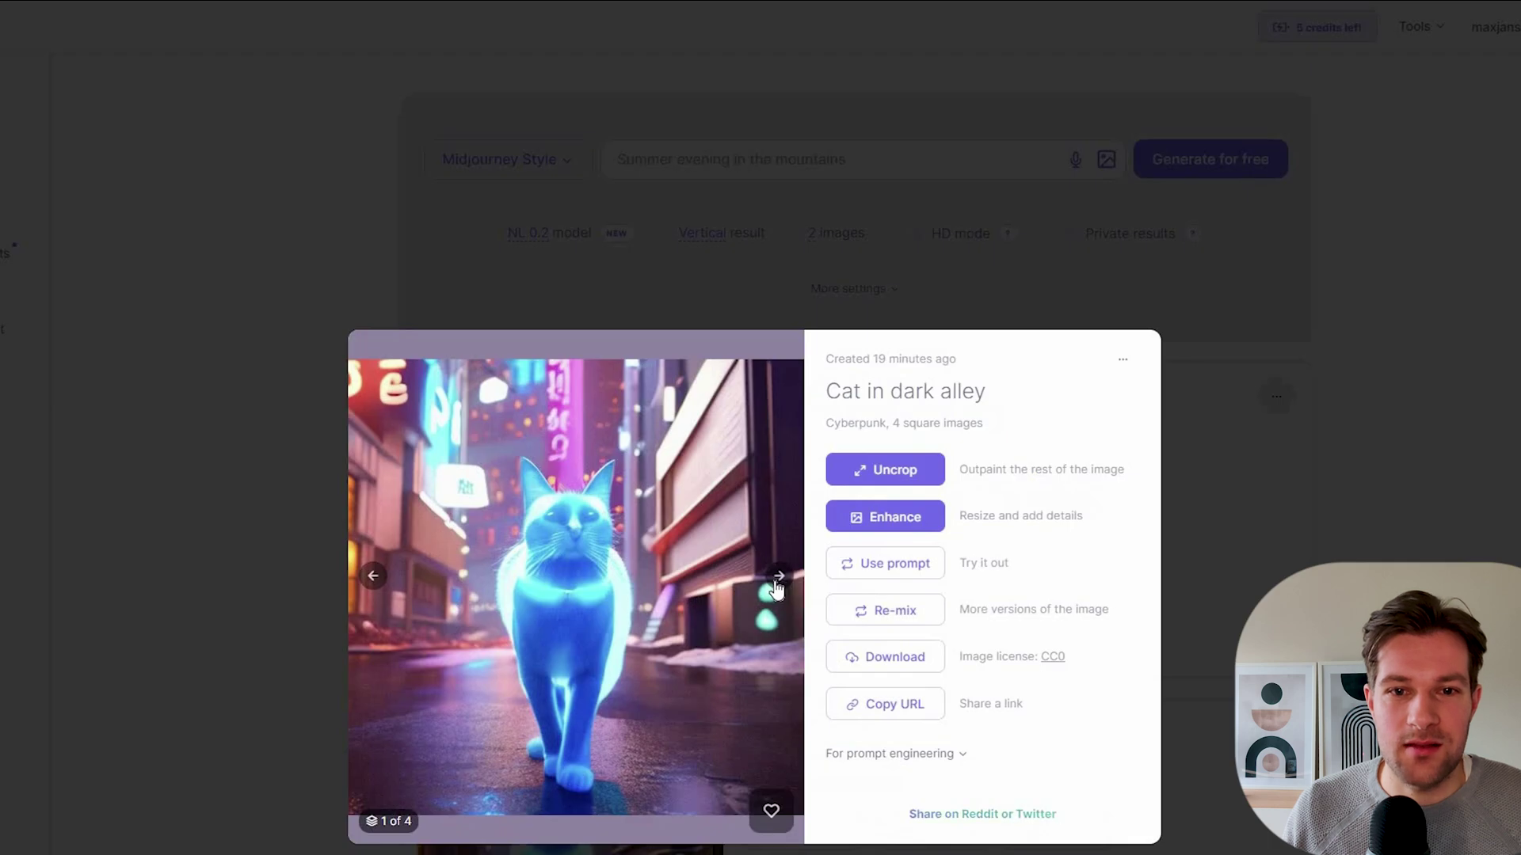
left_click(779, 577)
left_click(778, 577)
left_click(779, 578)
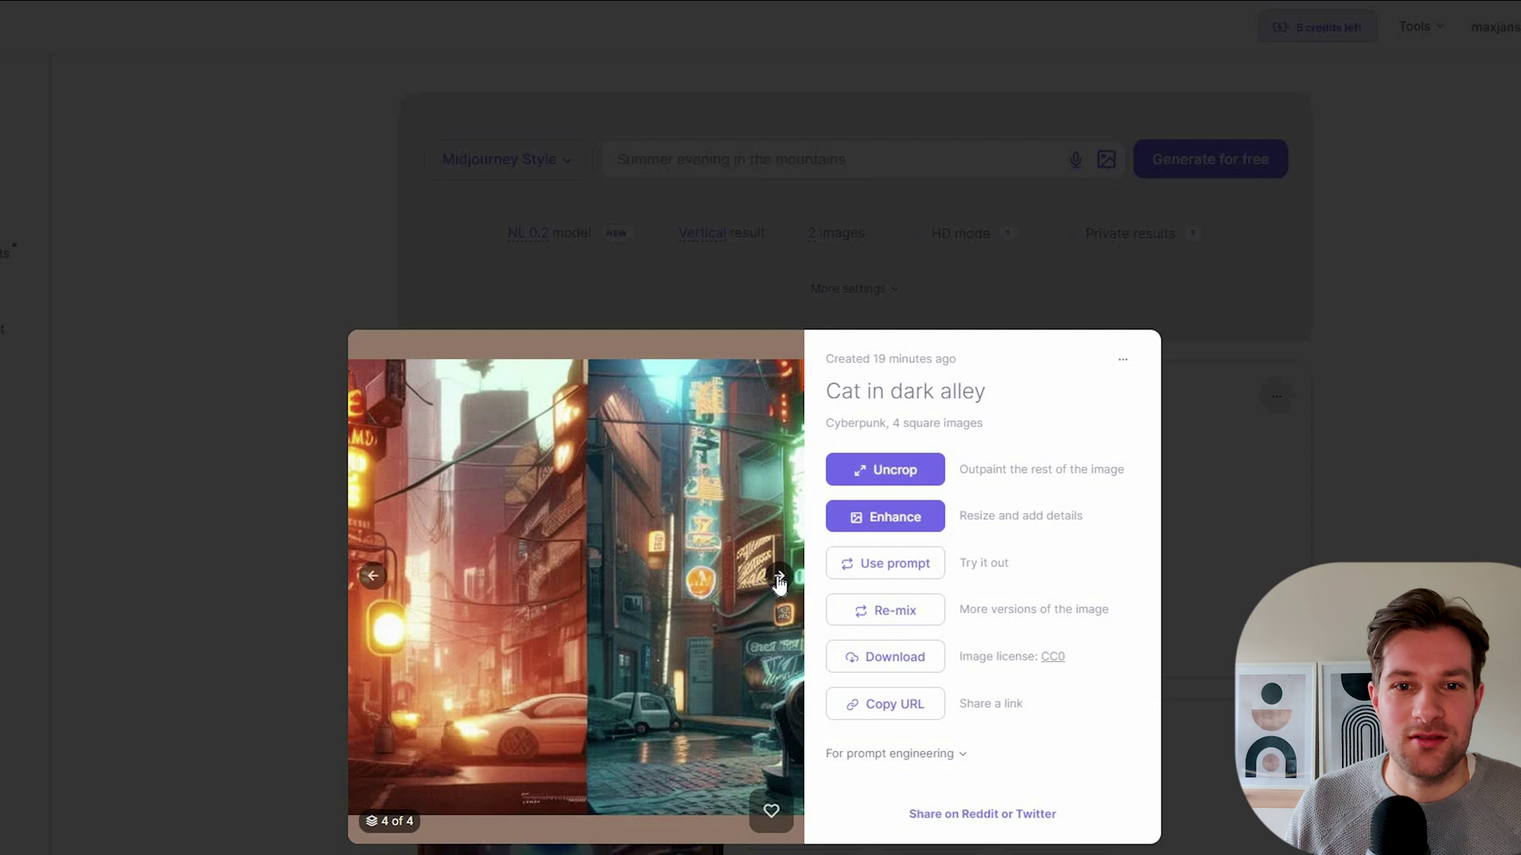
key("Escape")
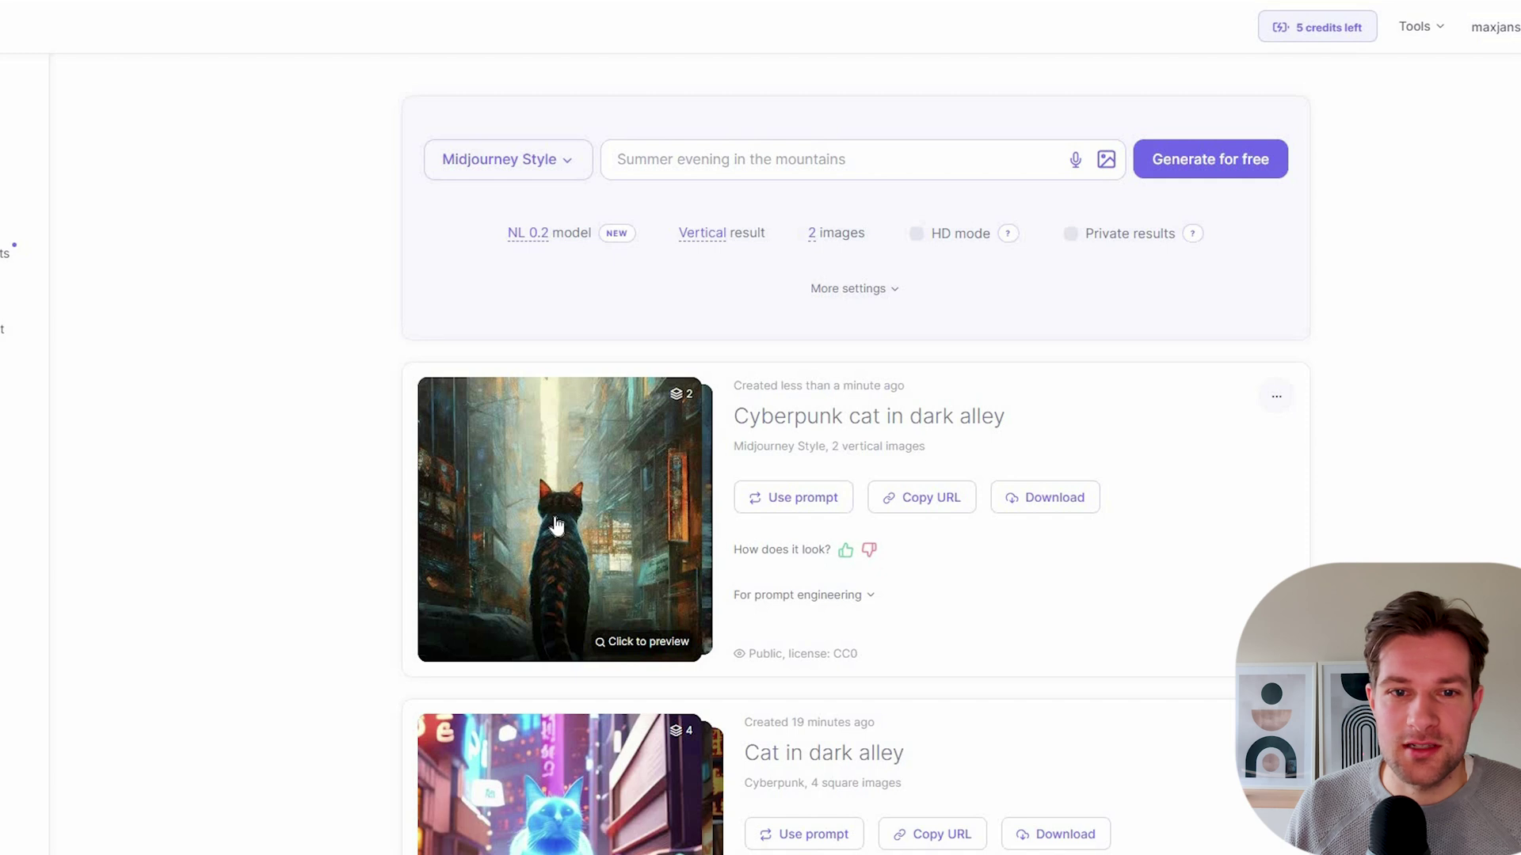
Step: Preview the new images, comparing the back-view cat and settling on the front-facing cat (2 of 2)
left_click(559, 516)
left_click(768, 453)
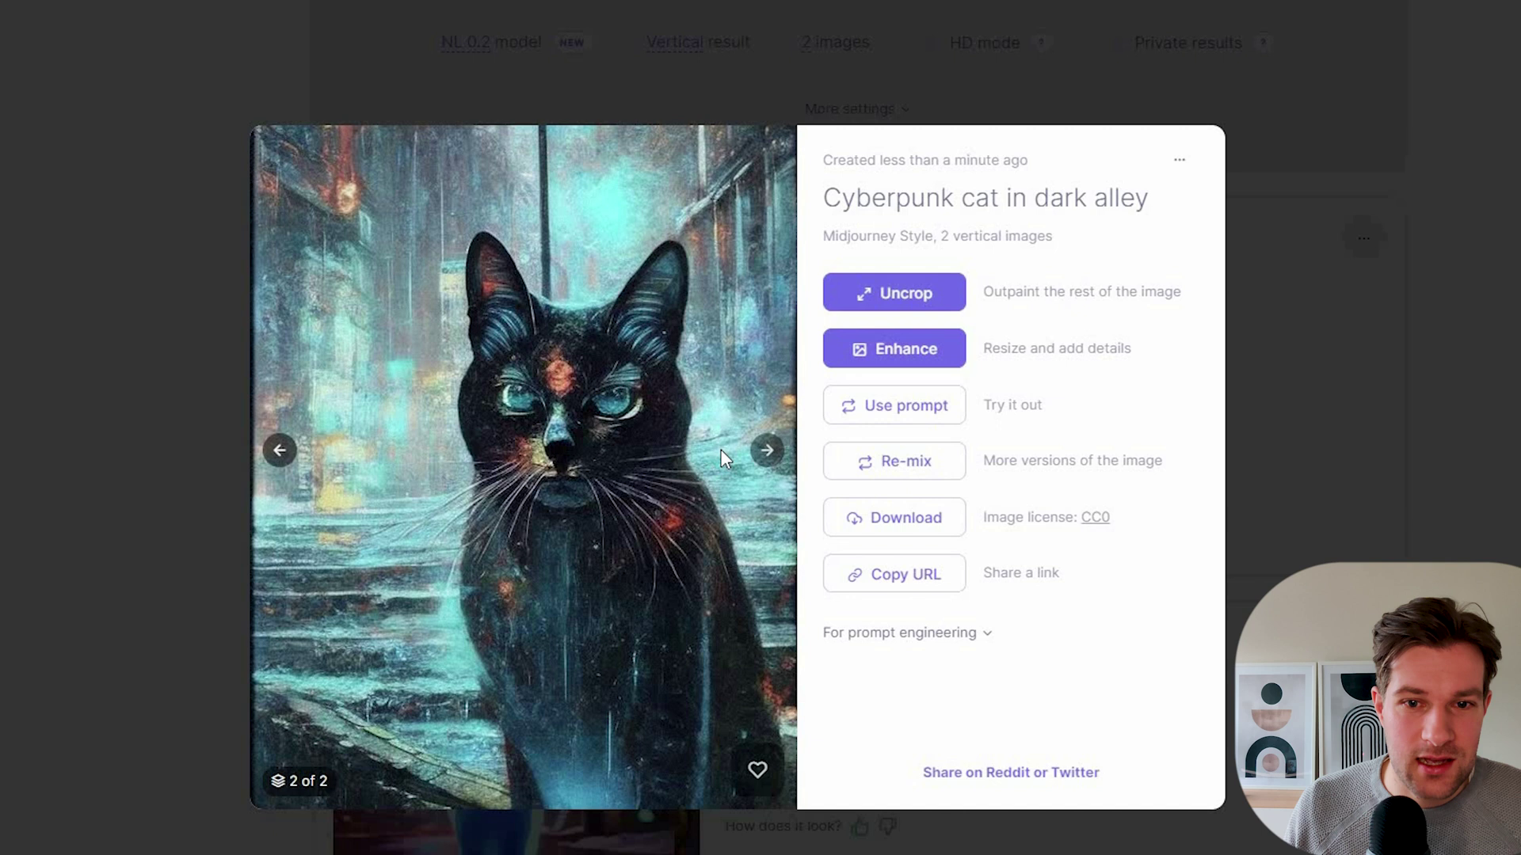
left_click(271, 455)
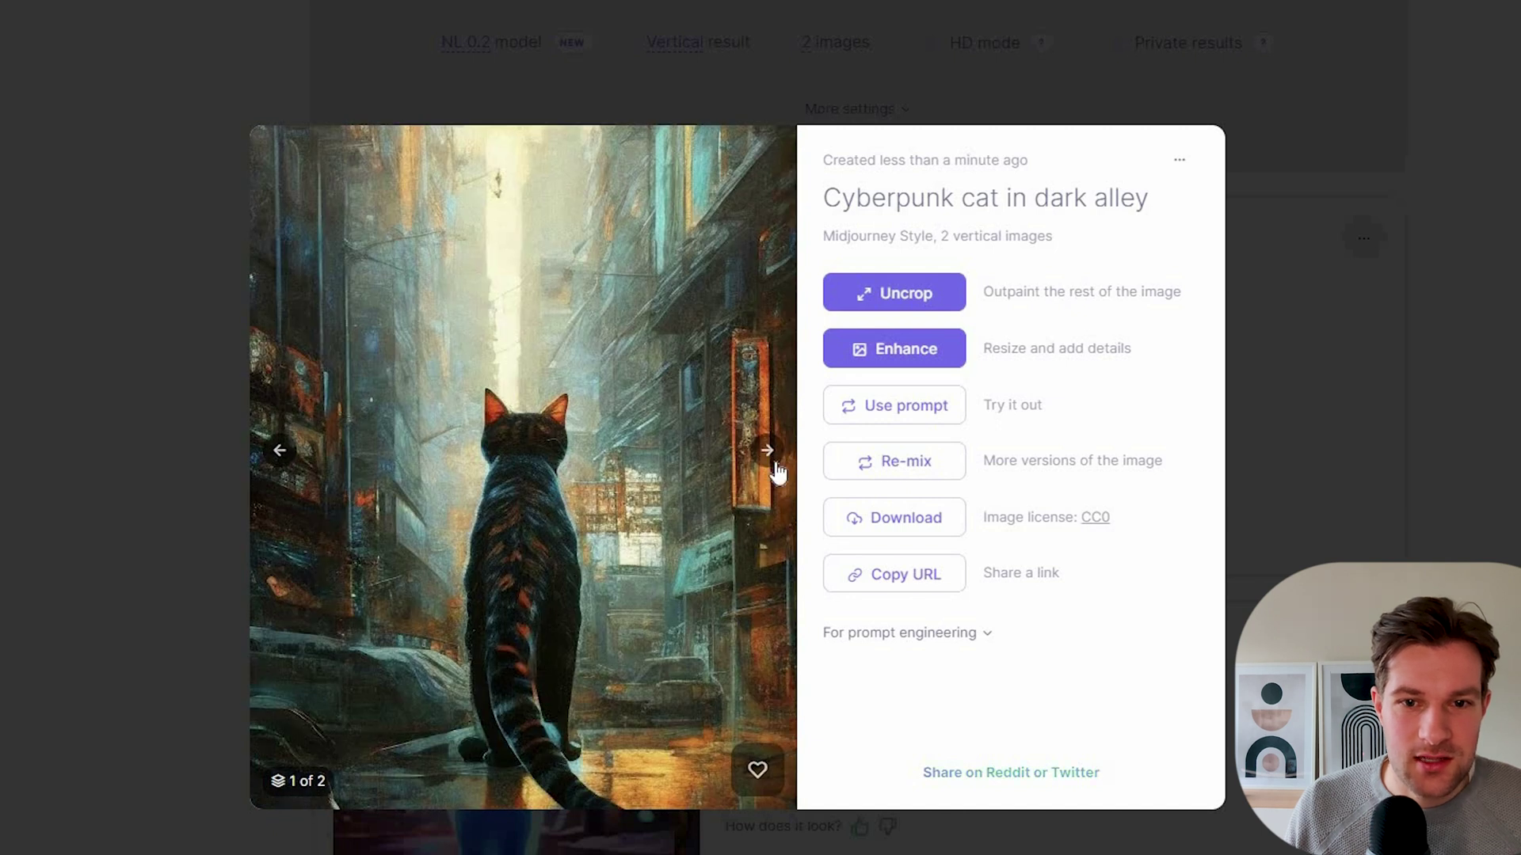
left_click(780, 459)
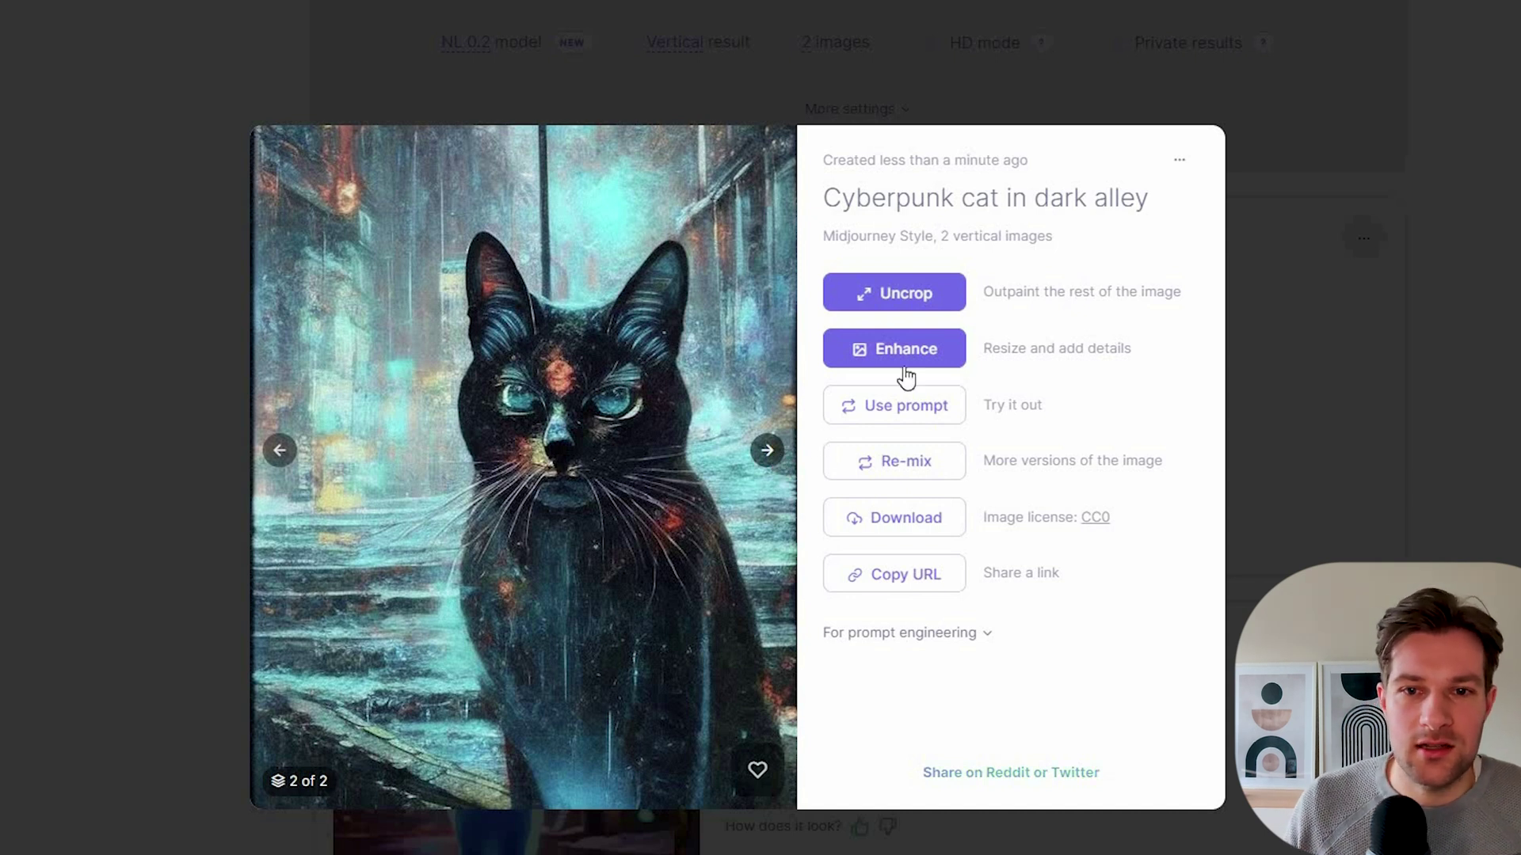
Step: Uncrop the front-facing cat, then send the back-view cat from My Files to Enhance
left_click(916, 298)
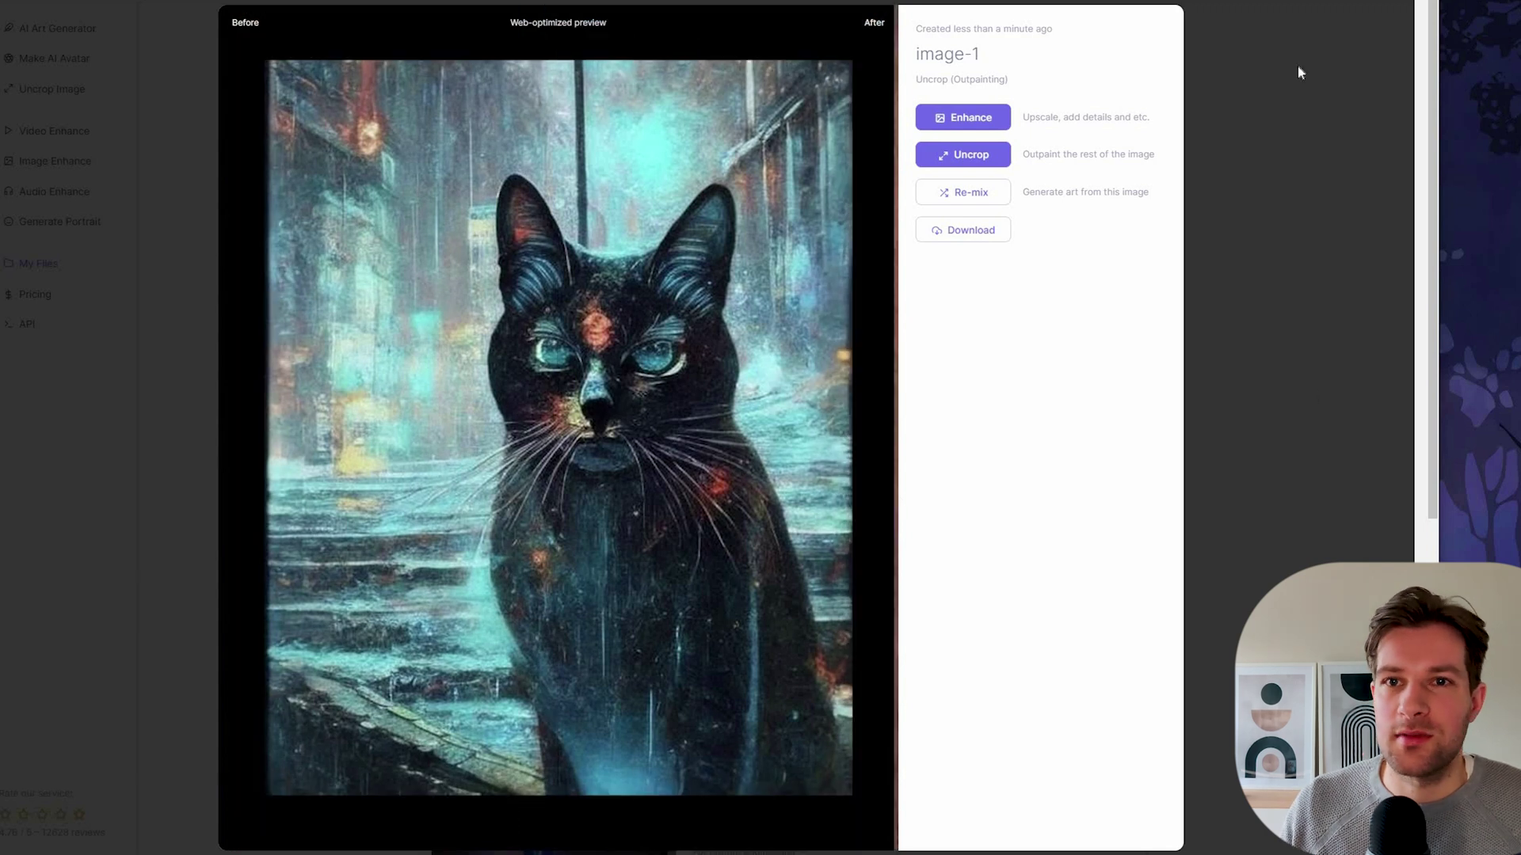
key("Escape")
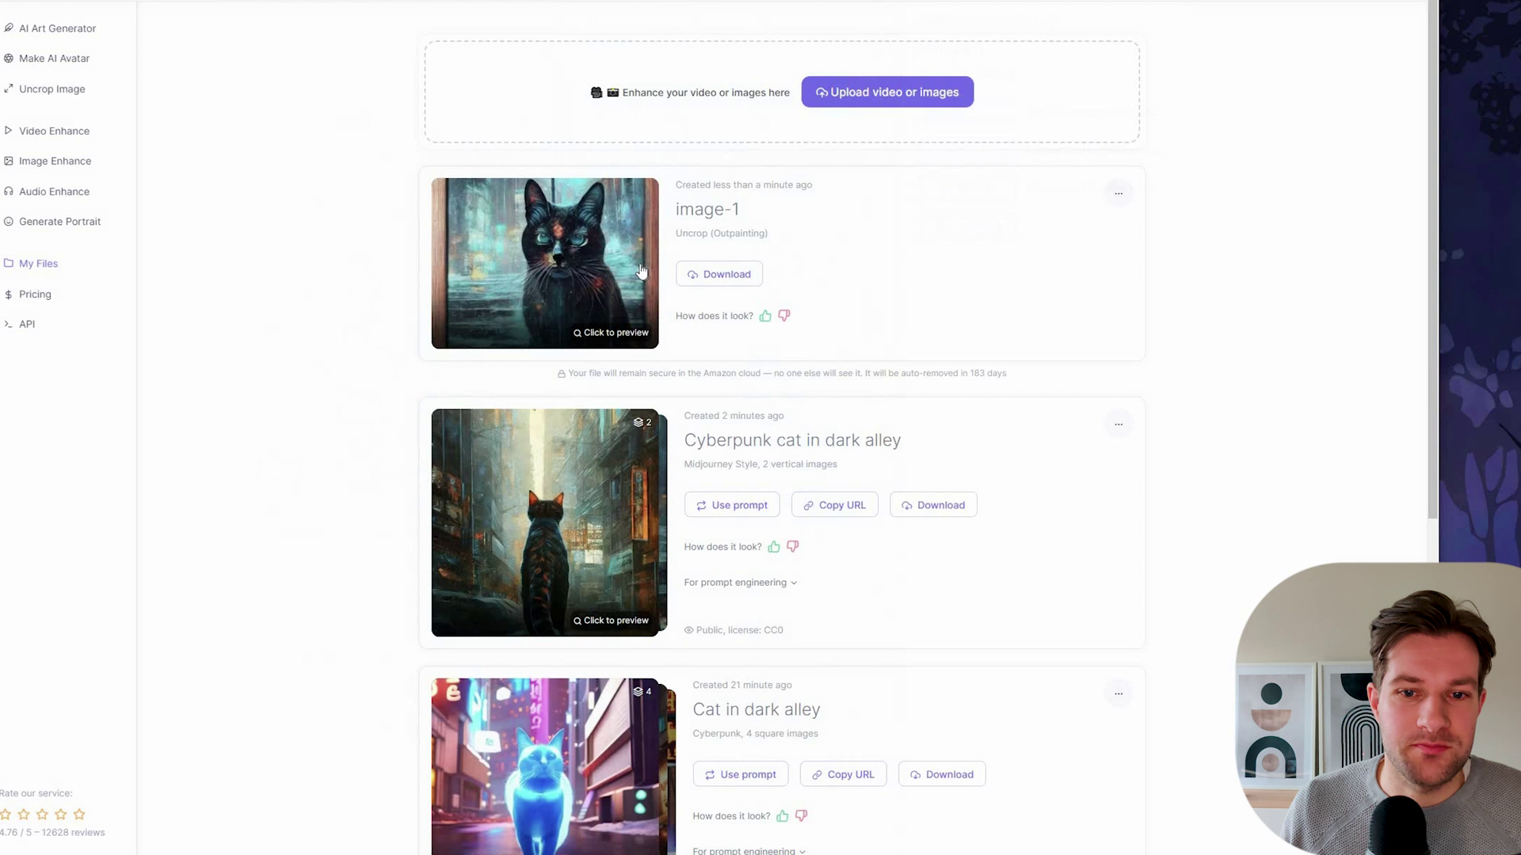
left_click(630, 487)
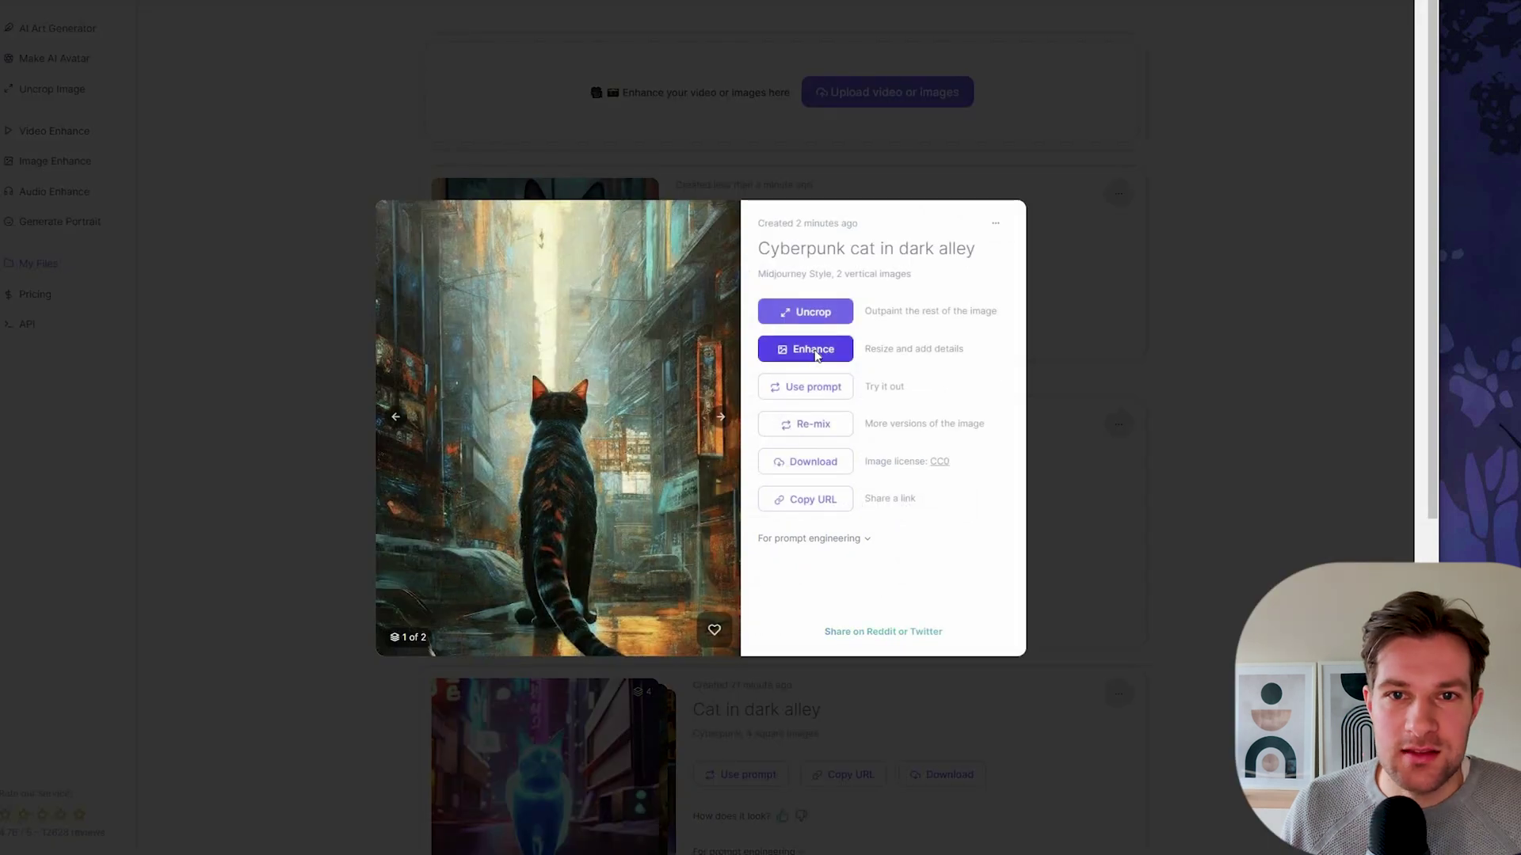
left_click(815, 354)
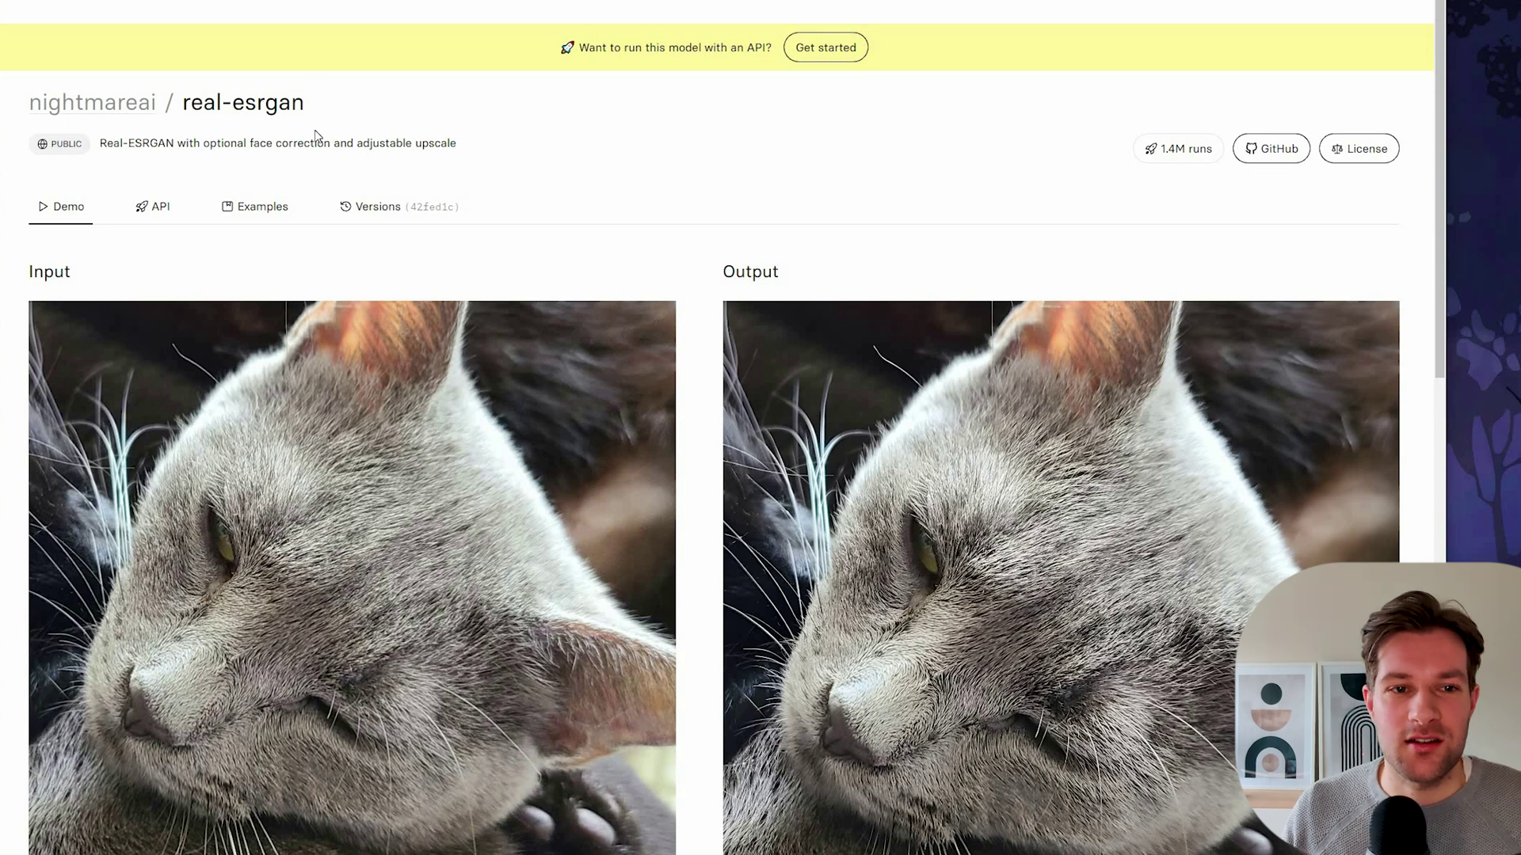
Step: Load the saved cyberpunk cat image from File Explorer into the Real-ESRGAN image input
scroll(341, 190, "down", 8)
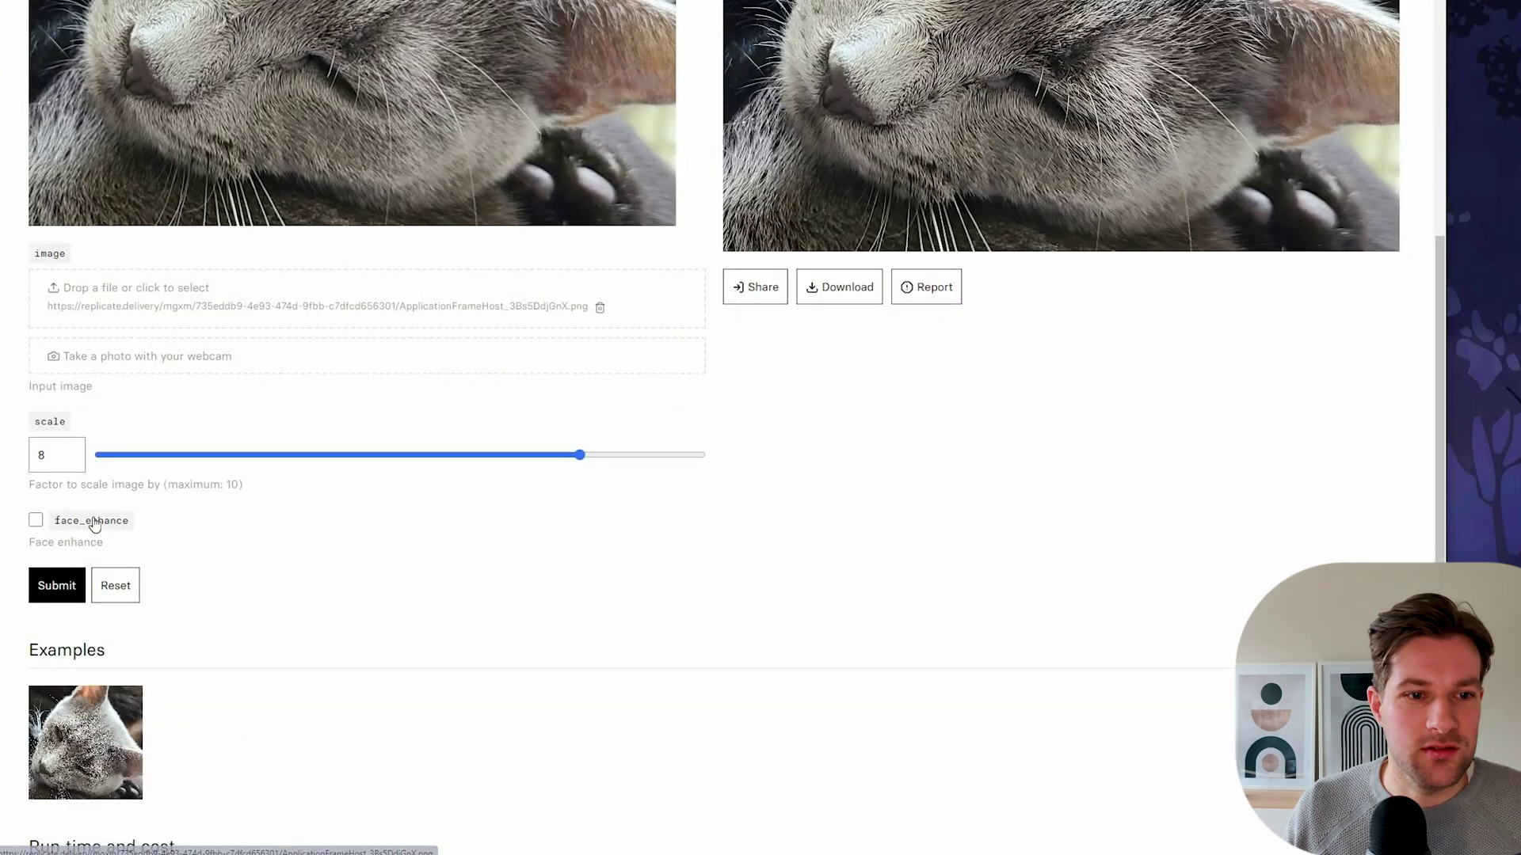
scroll(142, 499, "up", 3)
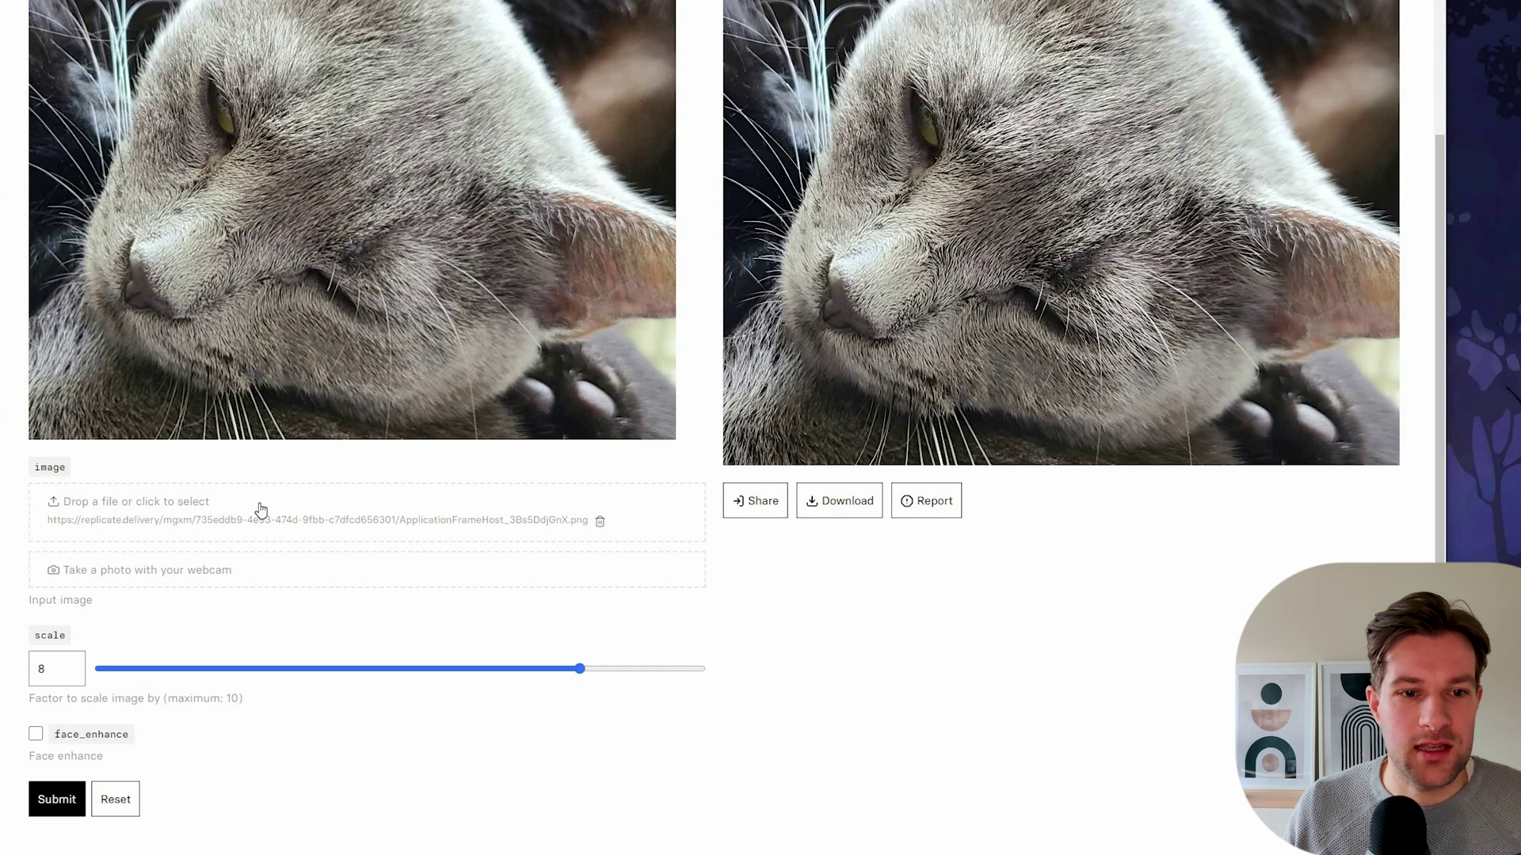
key("super+e")
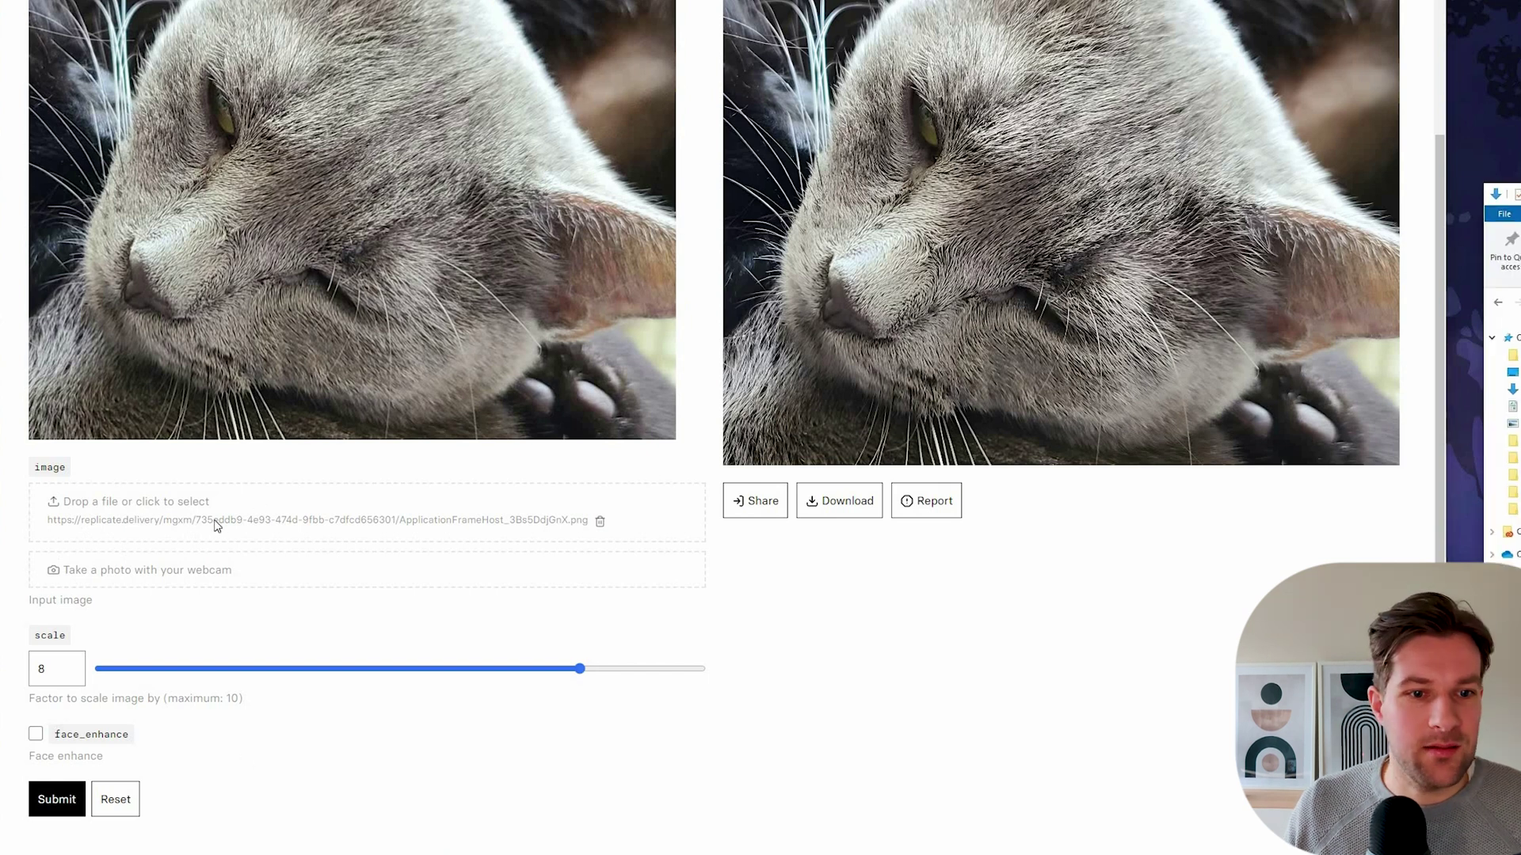
mouse_move(214, 525)
left_mouse_down()
mouse_move(309, 523)
mouse_move(224, 523)
left_mouse_up()
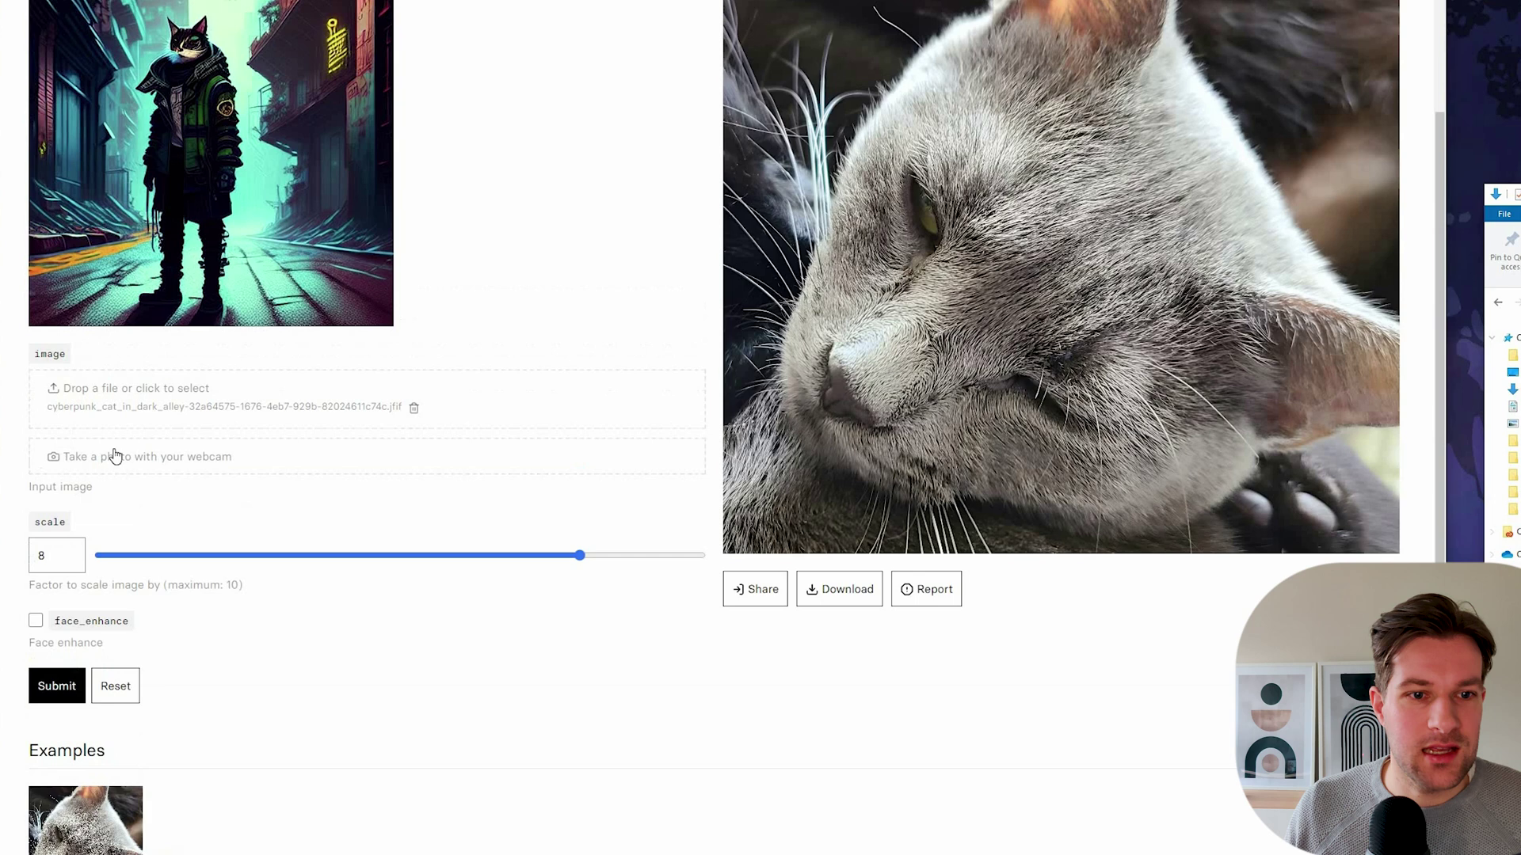
Step: Set the upscale scale slider to 2.98
scroll(115, 456, "up", 3)
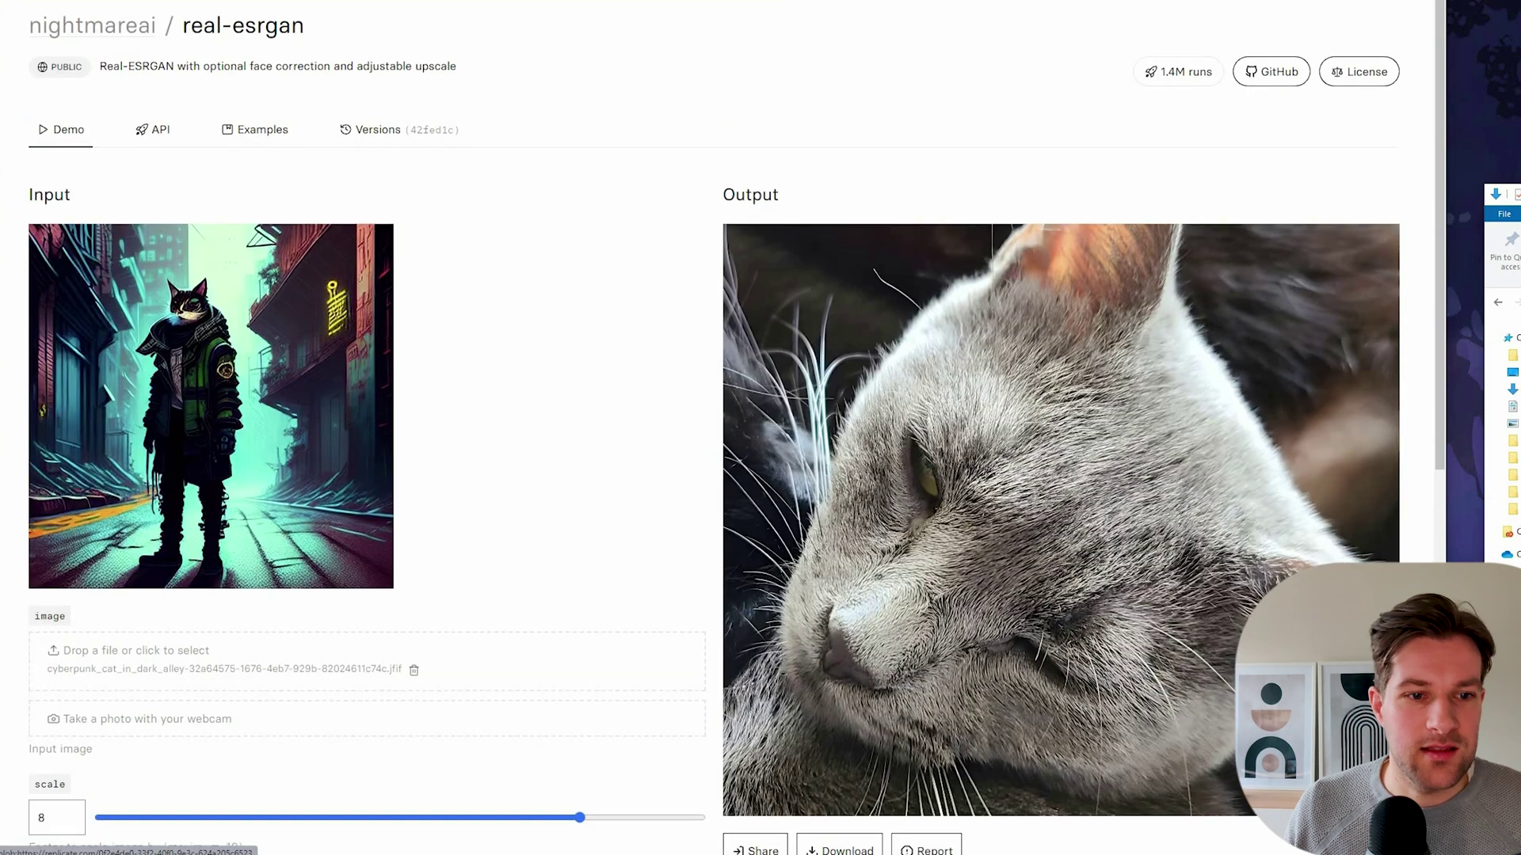
scroll(64, 422, "down", 3)
scroll(65, 422, "down", 2)
left_click_drag(579, 396, 284, 397)
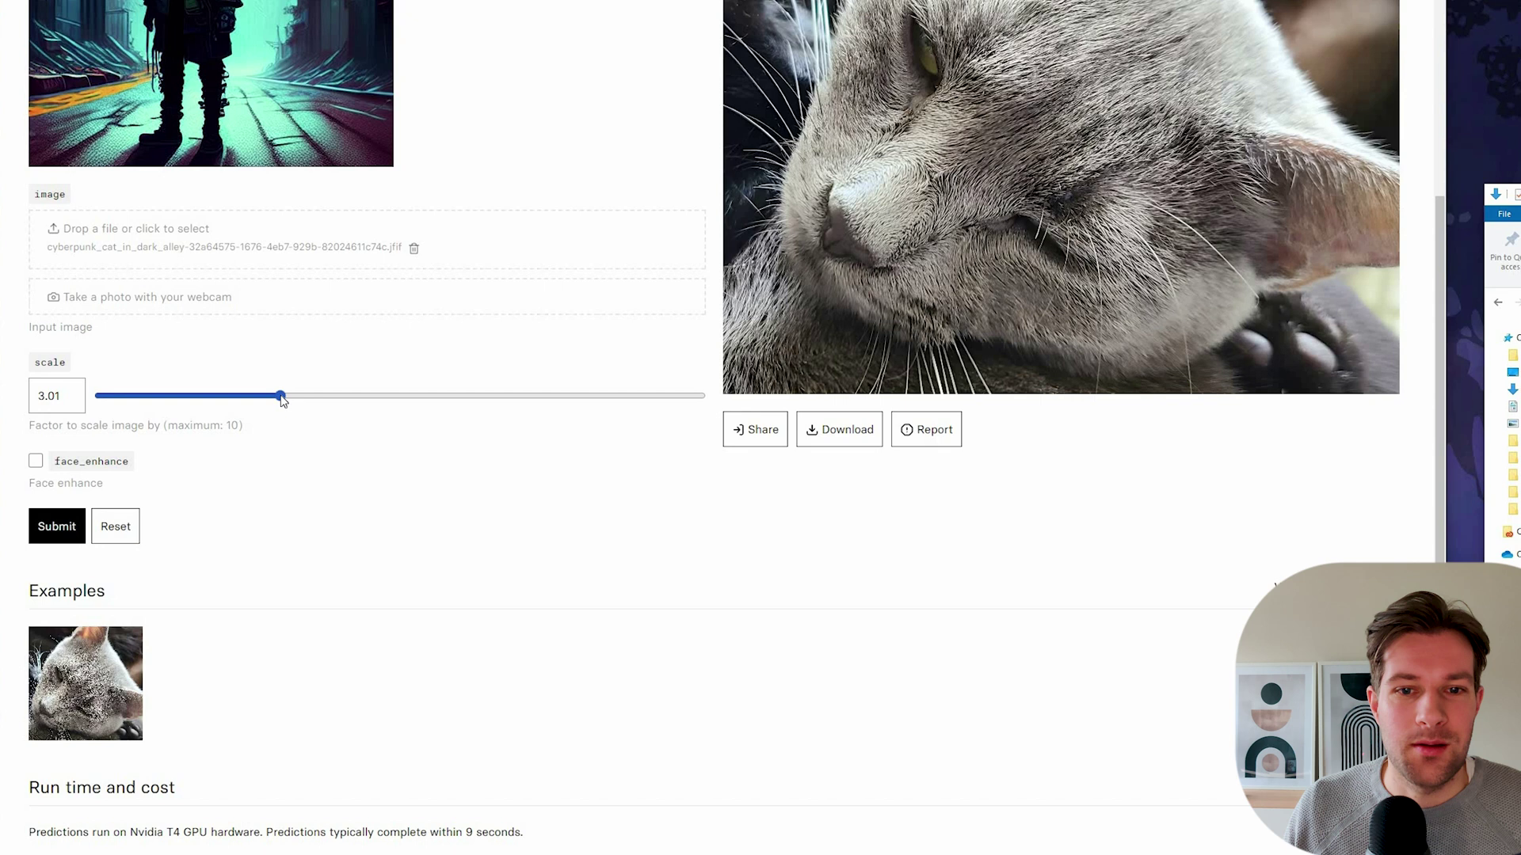
left_click_drag(687, 403, 287, 403)
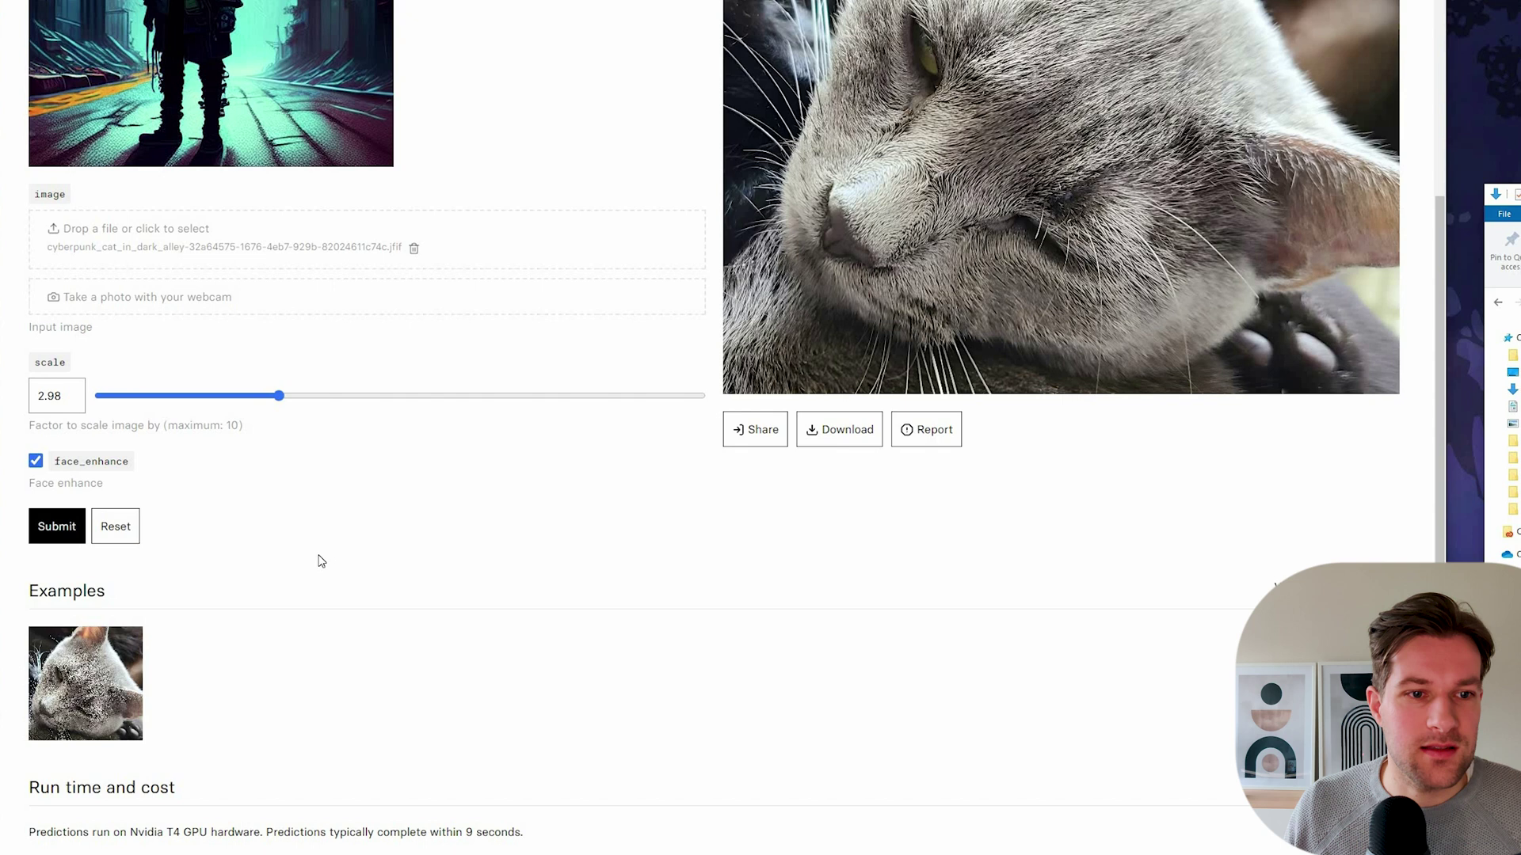
scroll(420, 555, "up", 5)
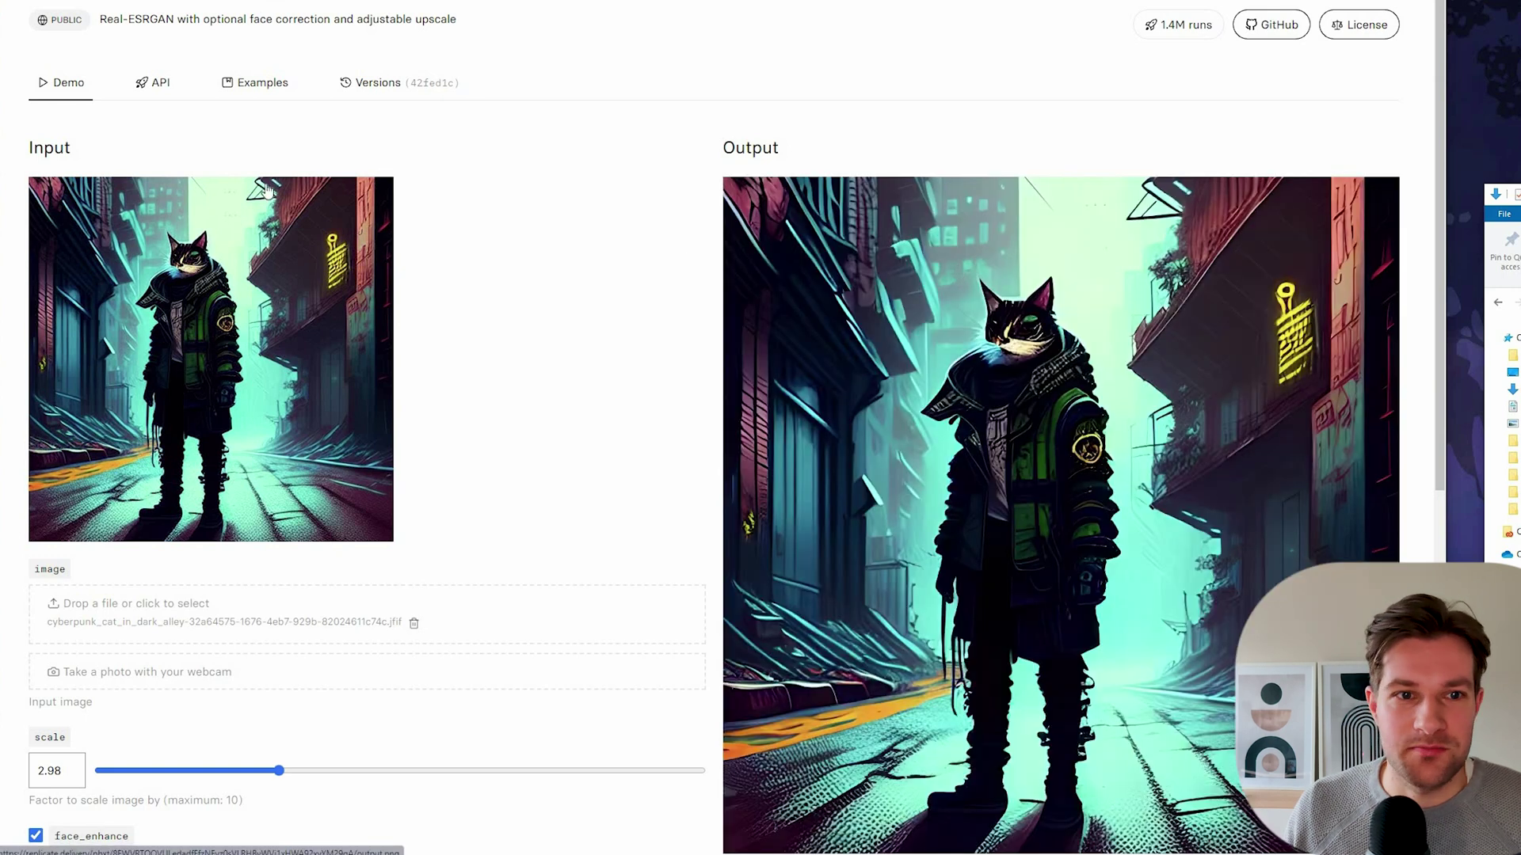
scroll(381, 161, "down", 3)
left_click(854, 42)
left_click(854, 42)
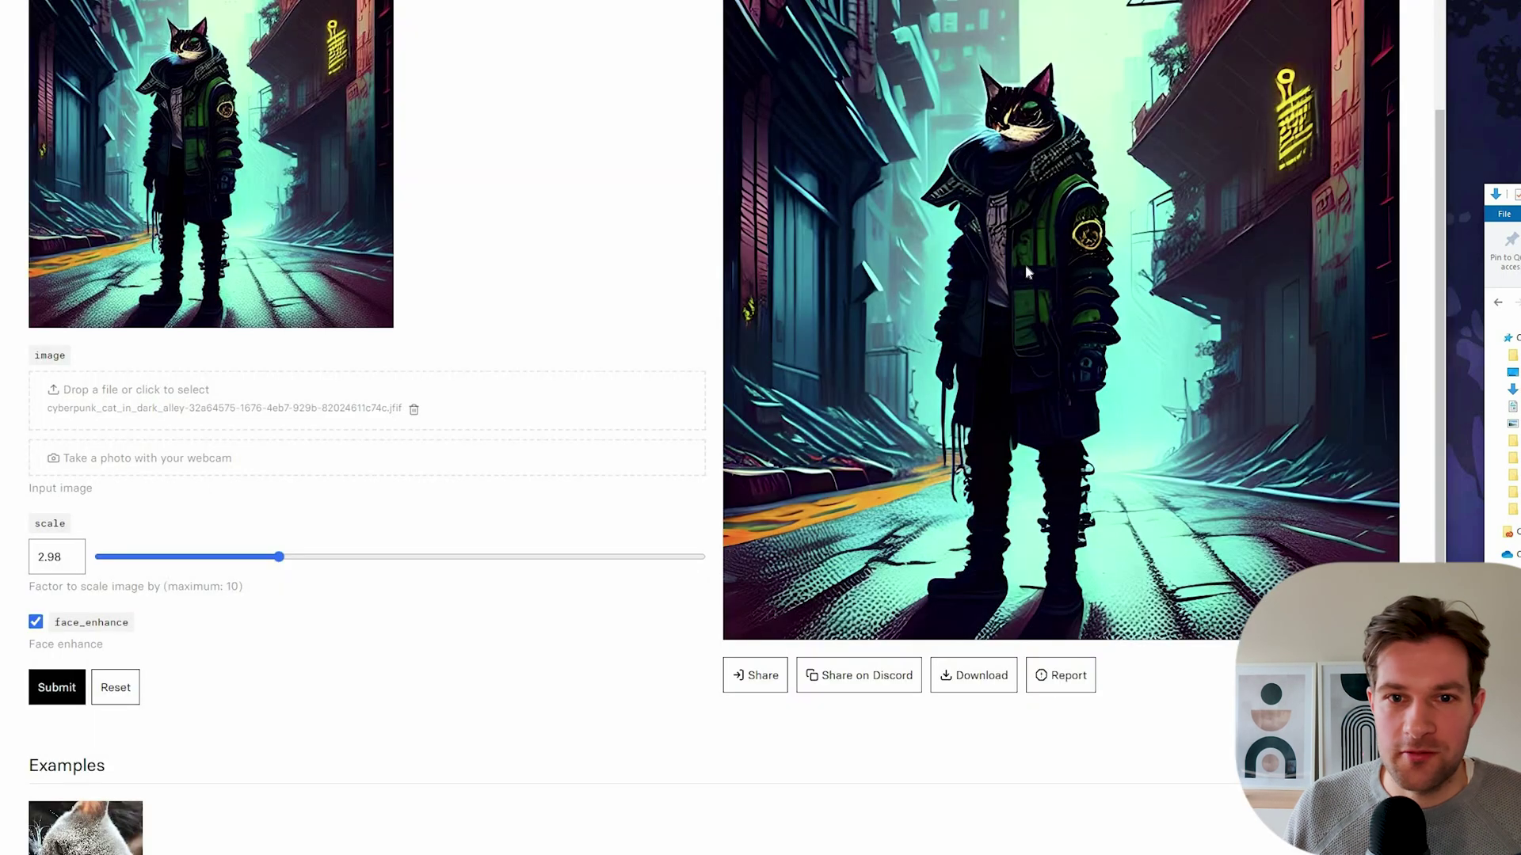
left_click(1024, 264)
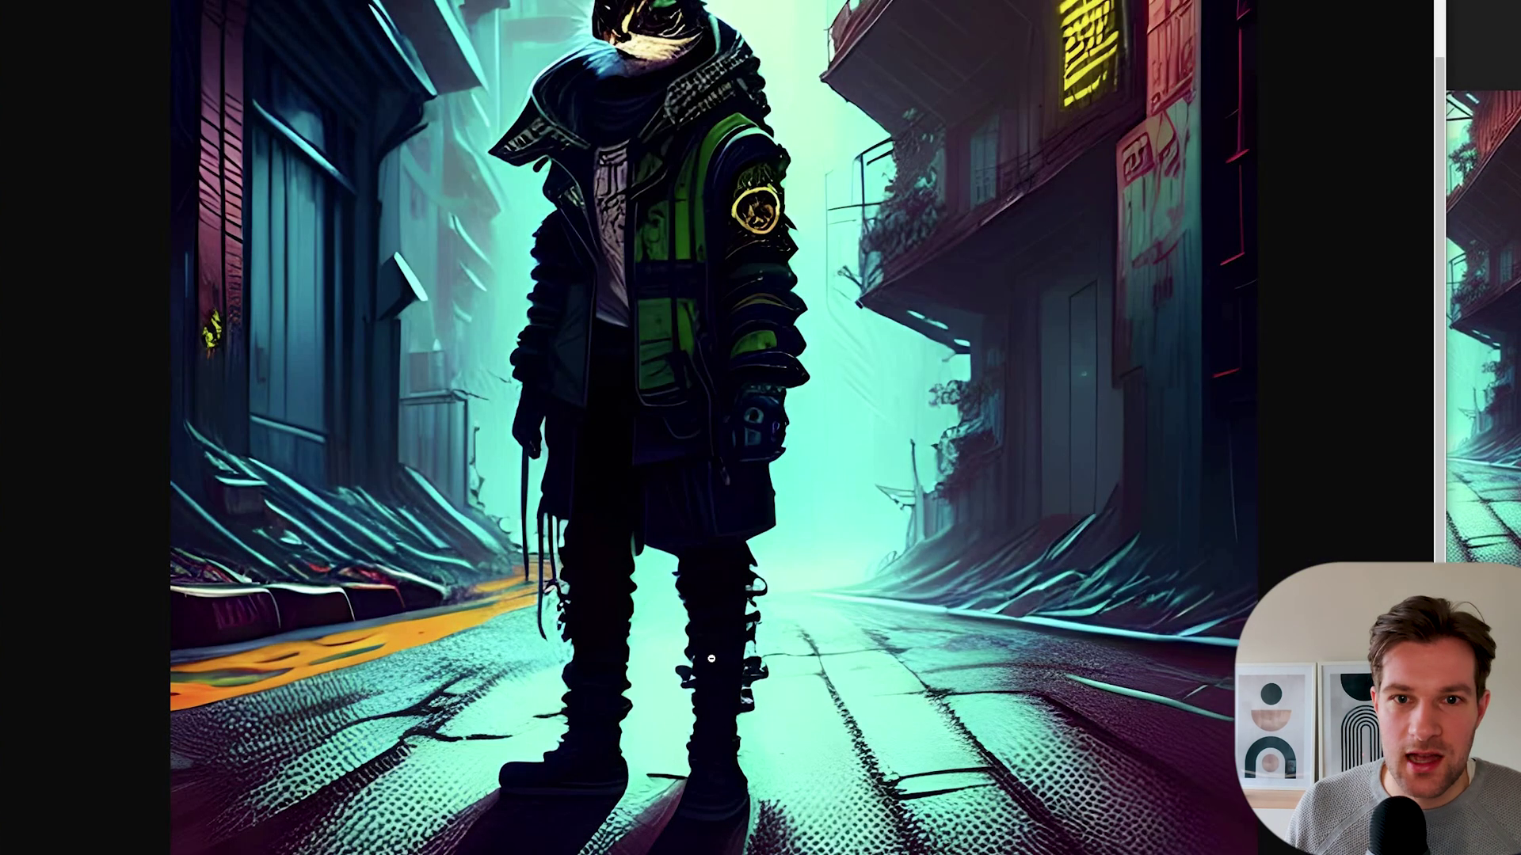
left_click(710, 658)
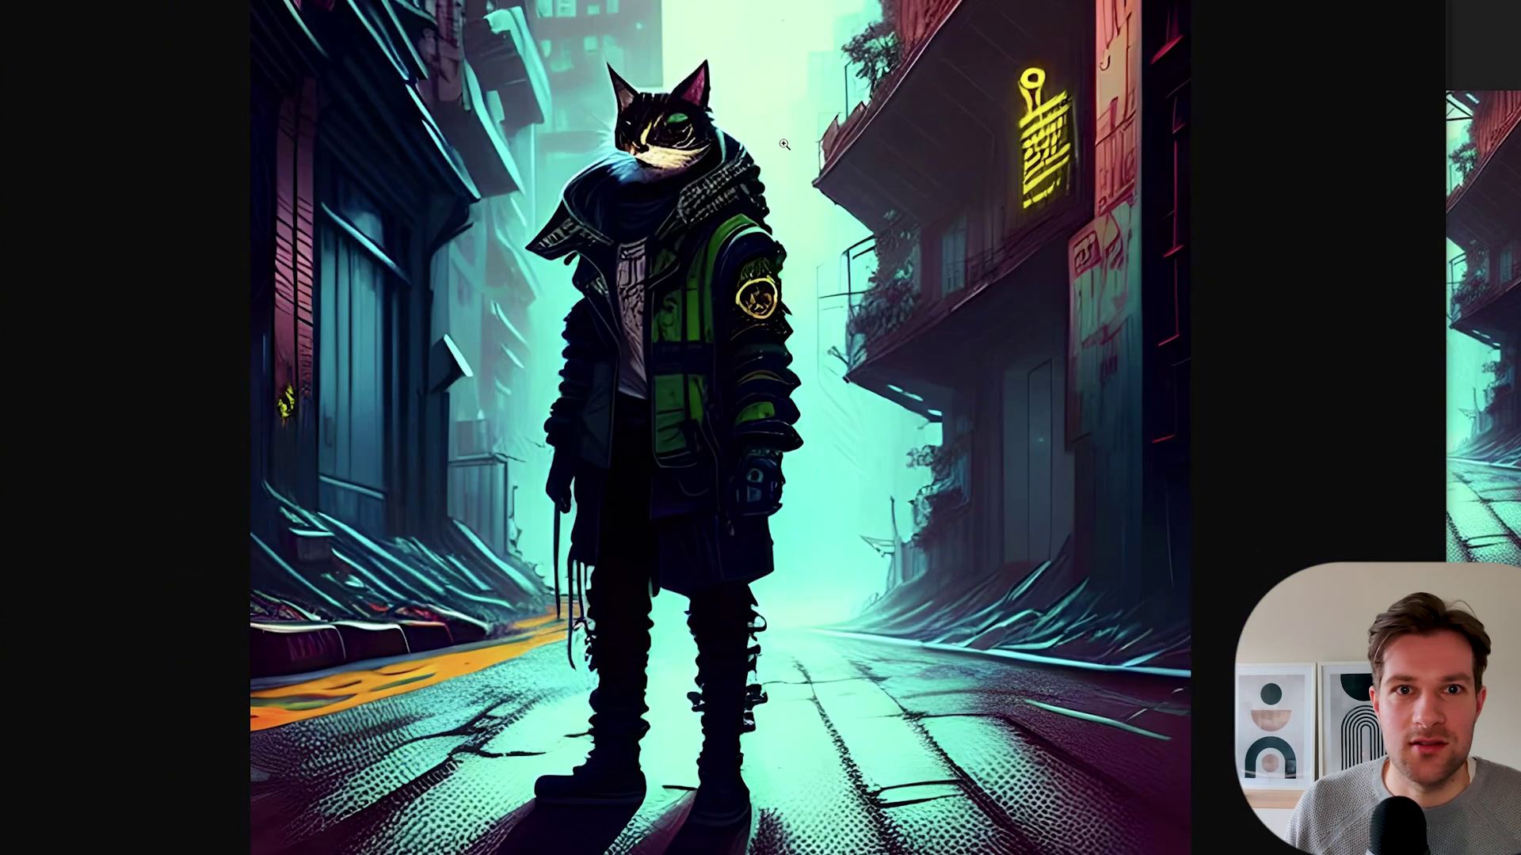